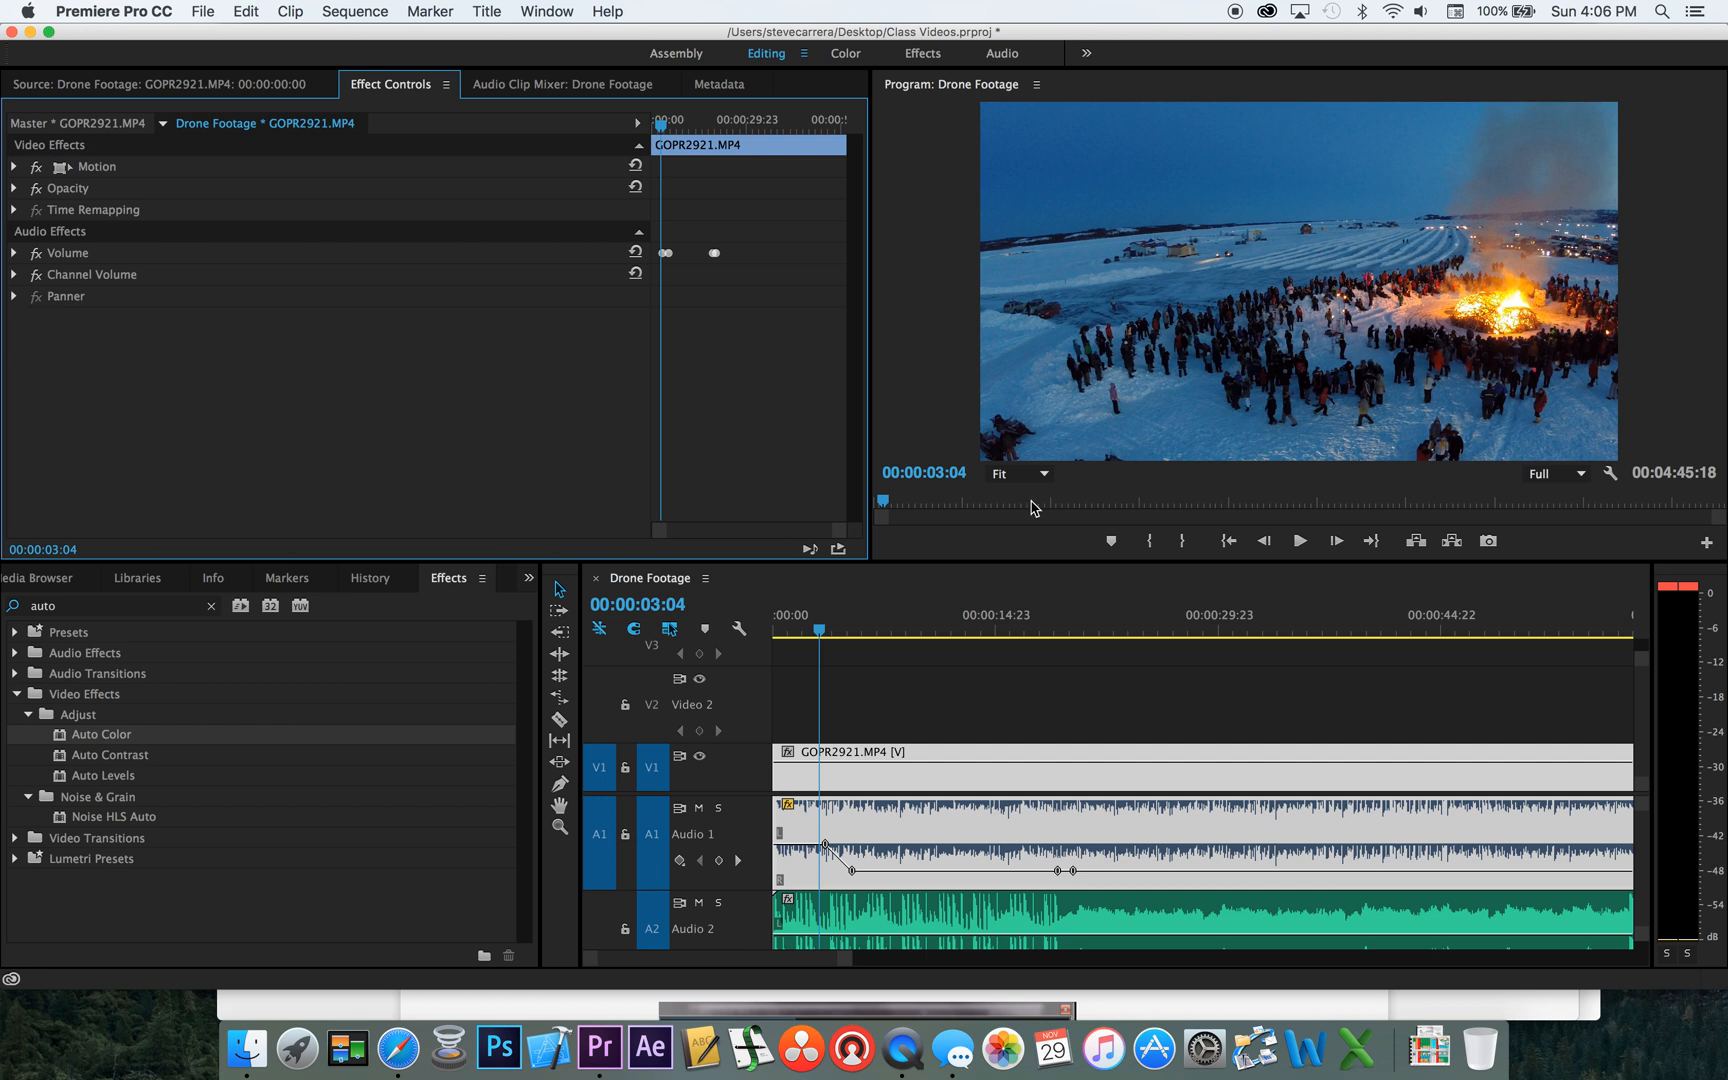
Open the Lumetri Scopes and display the Waveform (Luma) together with the Parade (RGB), keeping the program image visible
click(1034, 564)
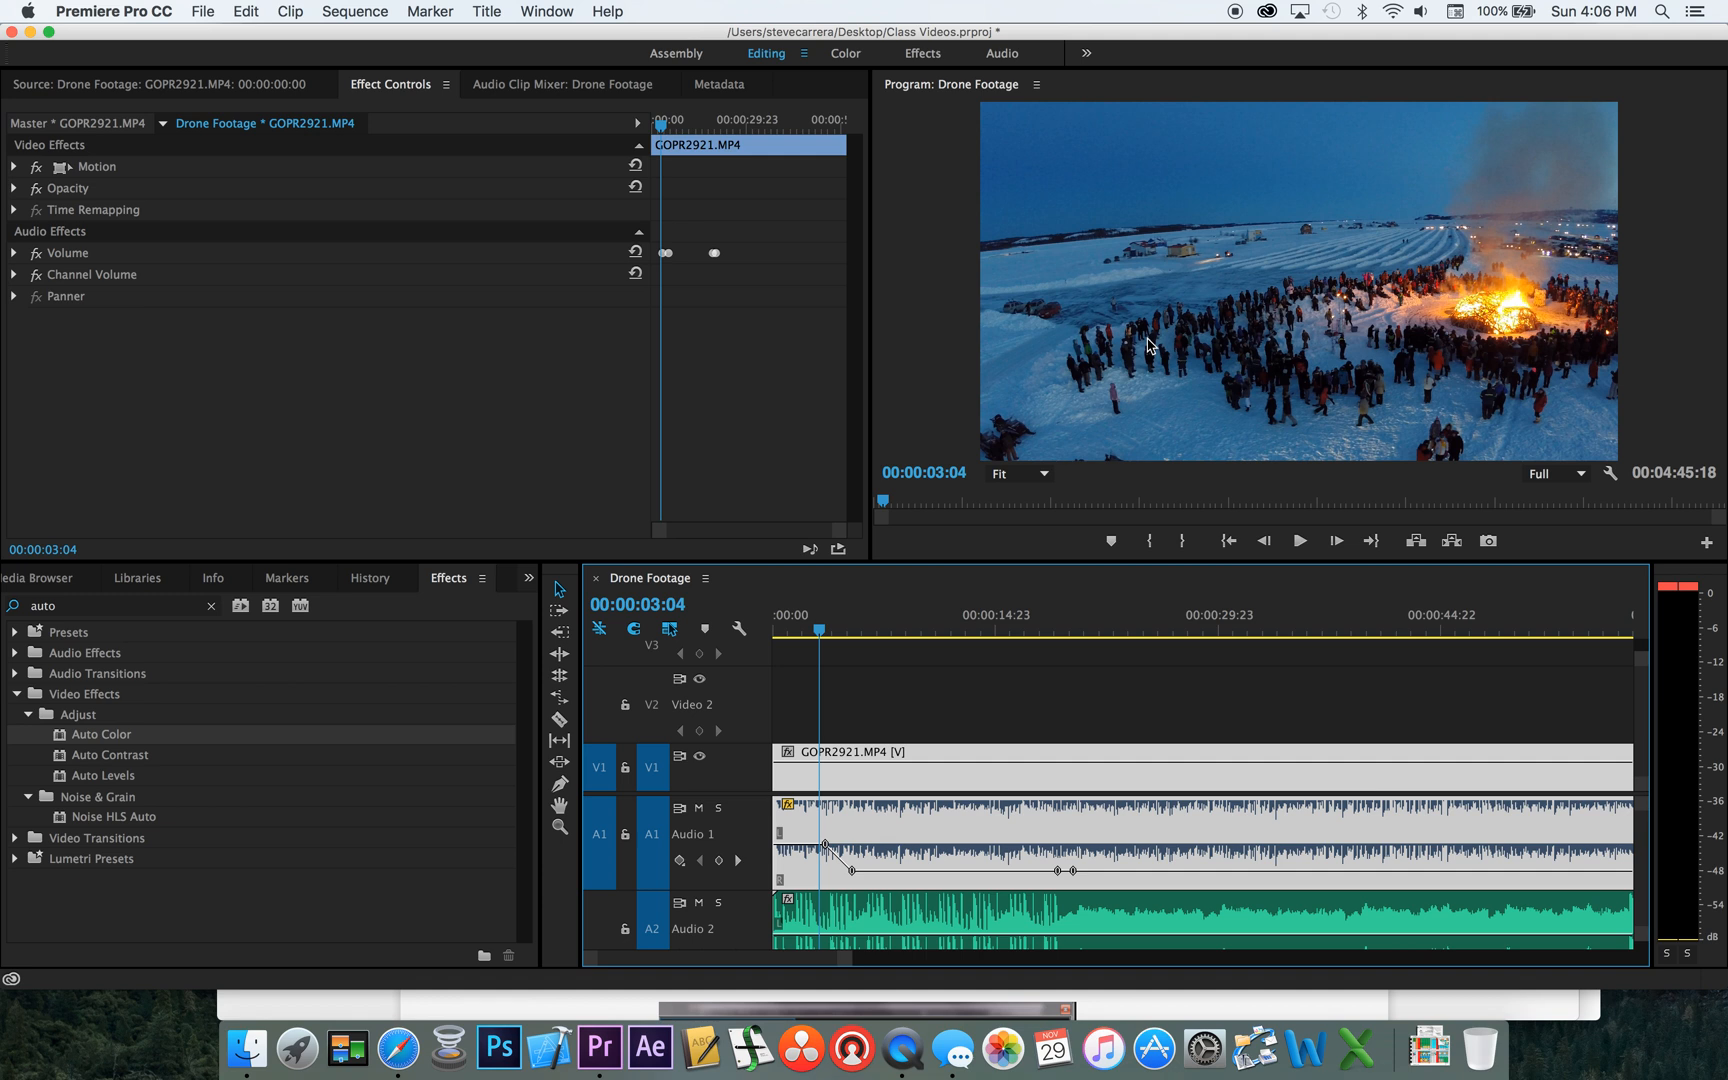
click(537, 8)
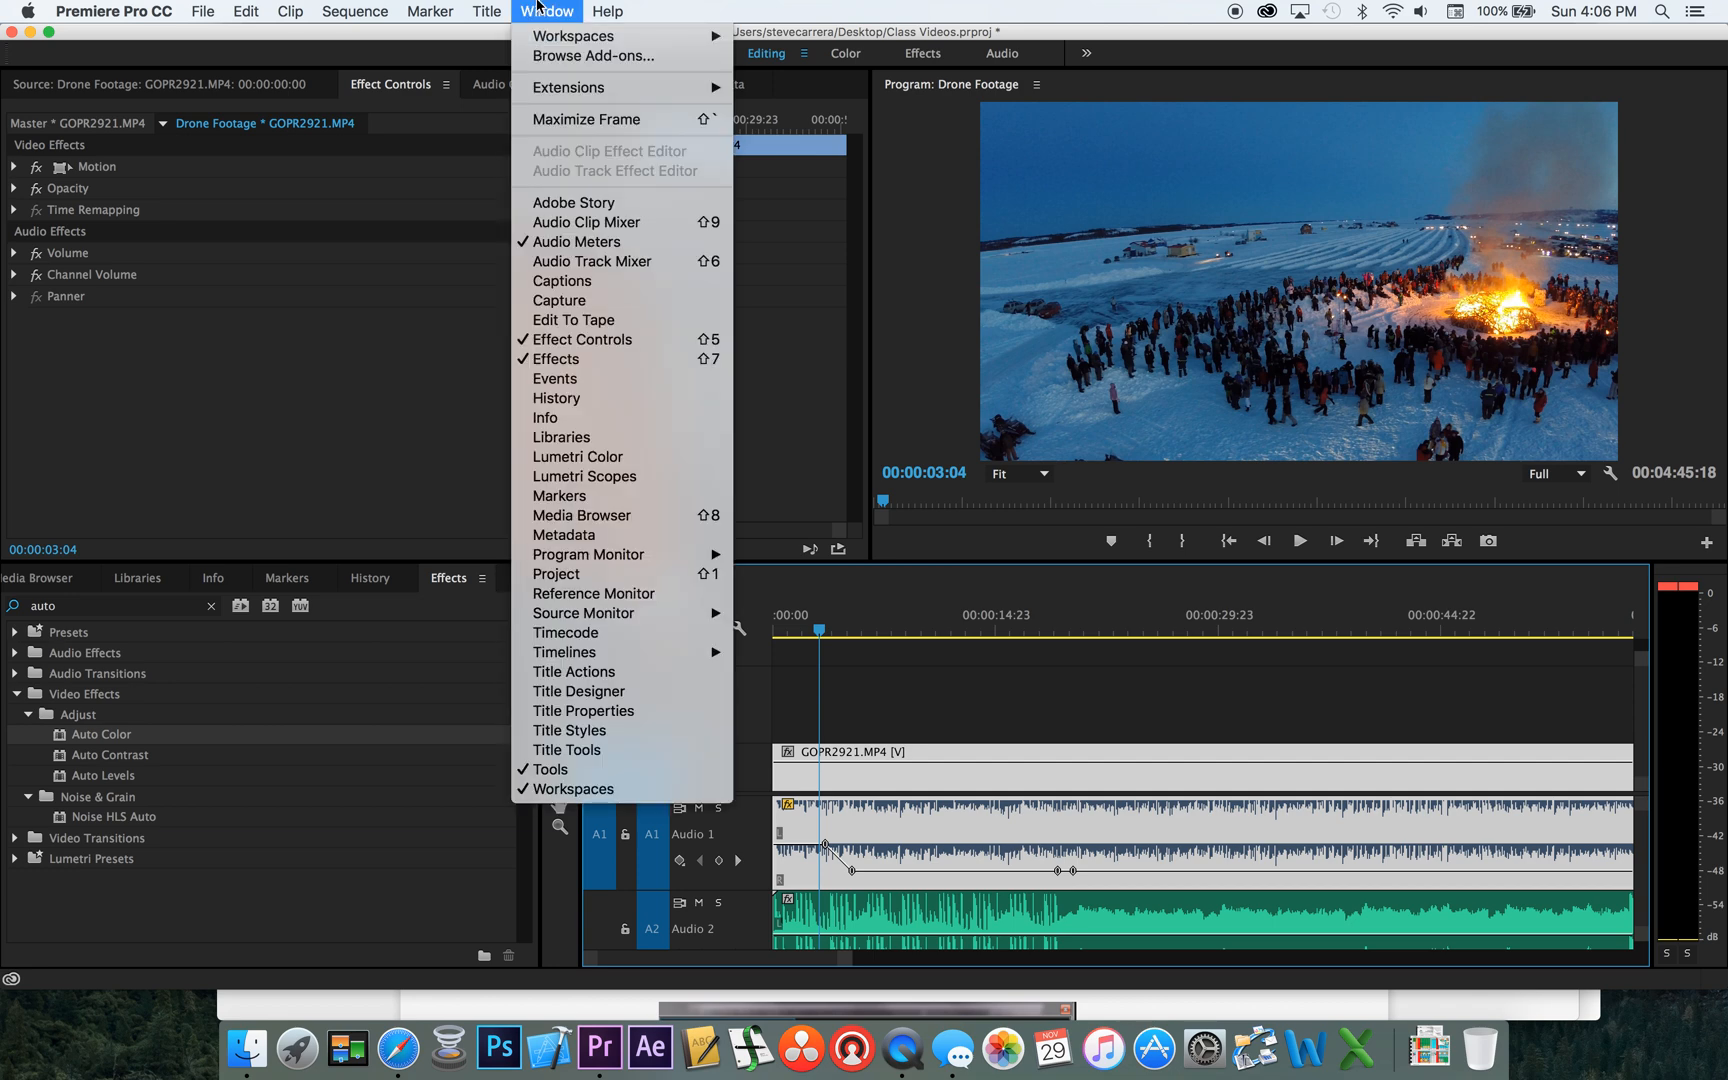
click(591, 481)
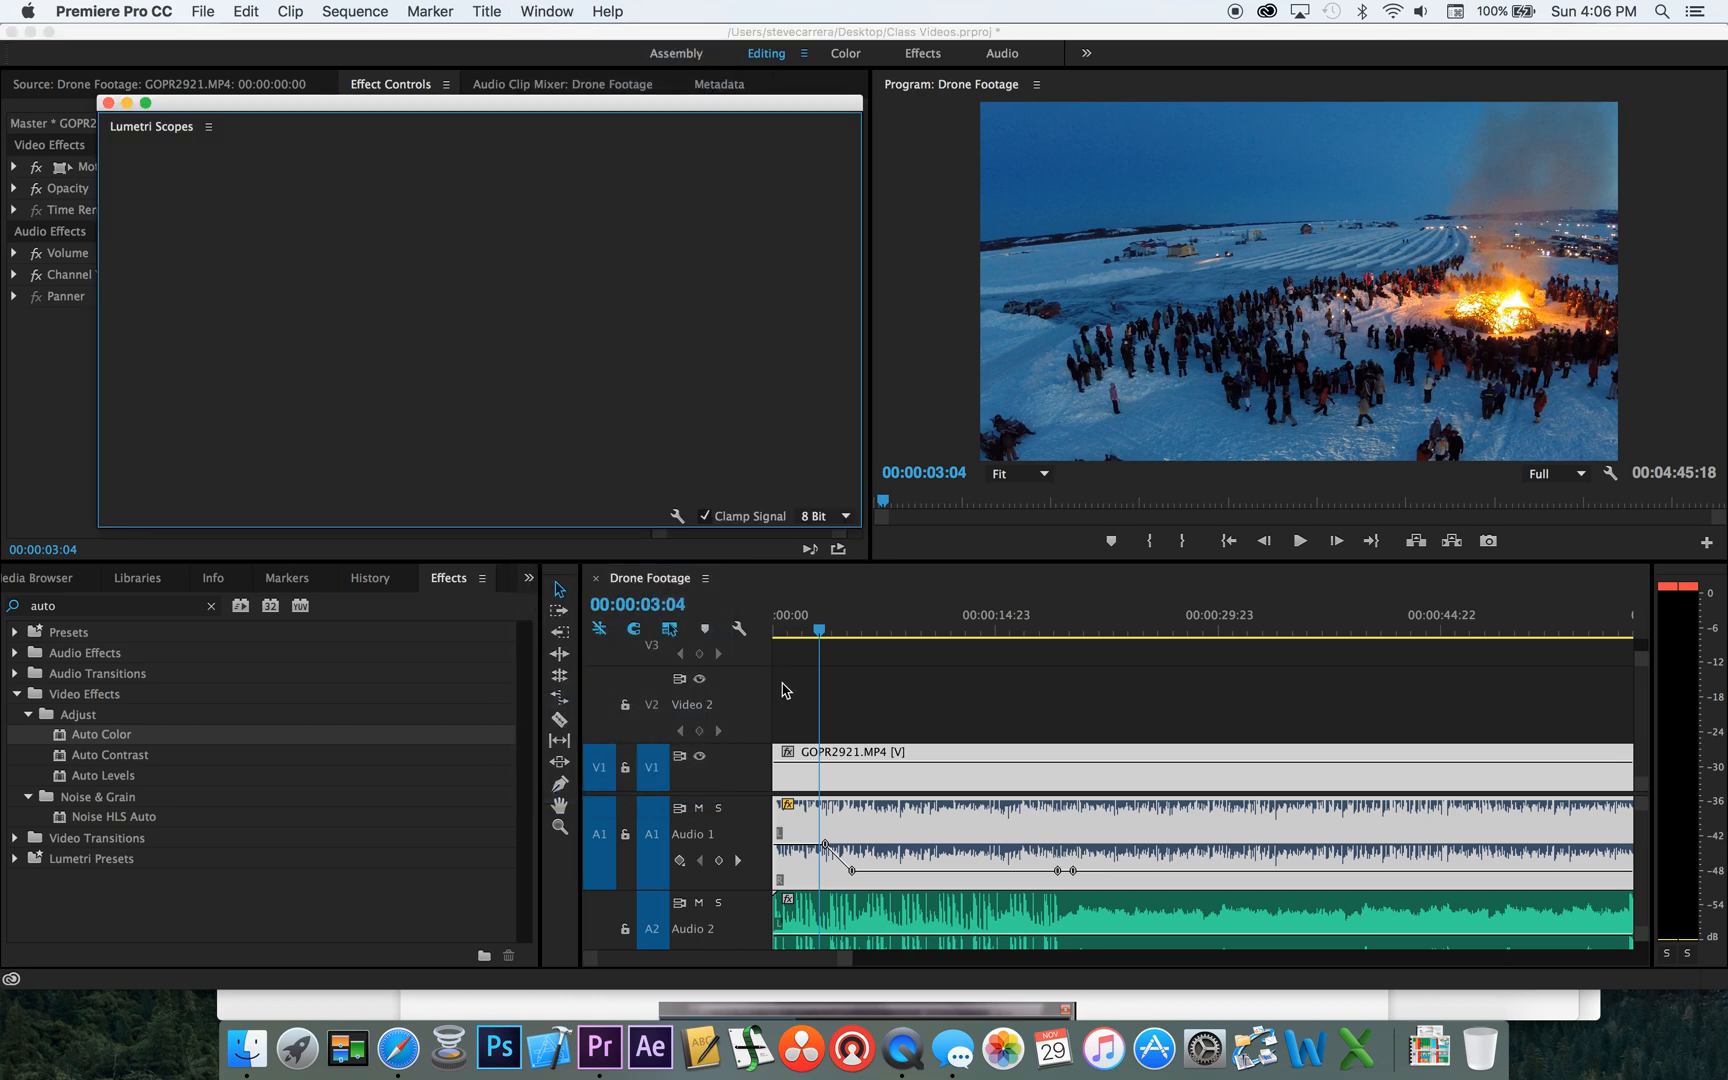
right_click(616, 316)
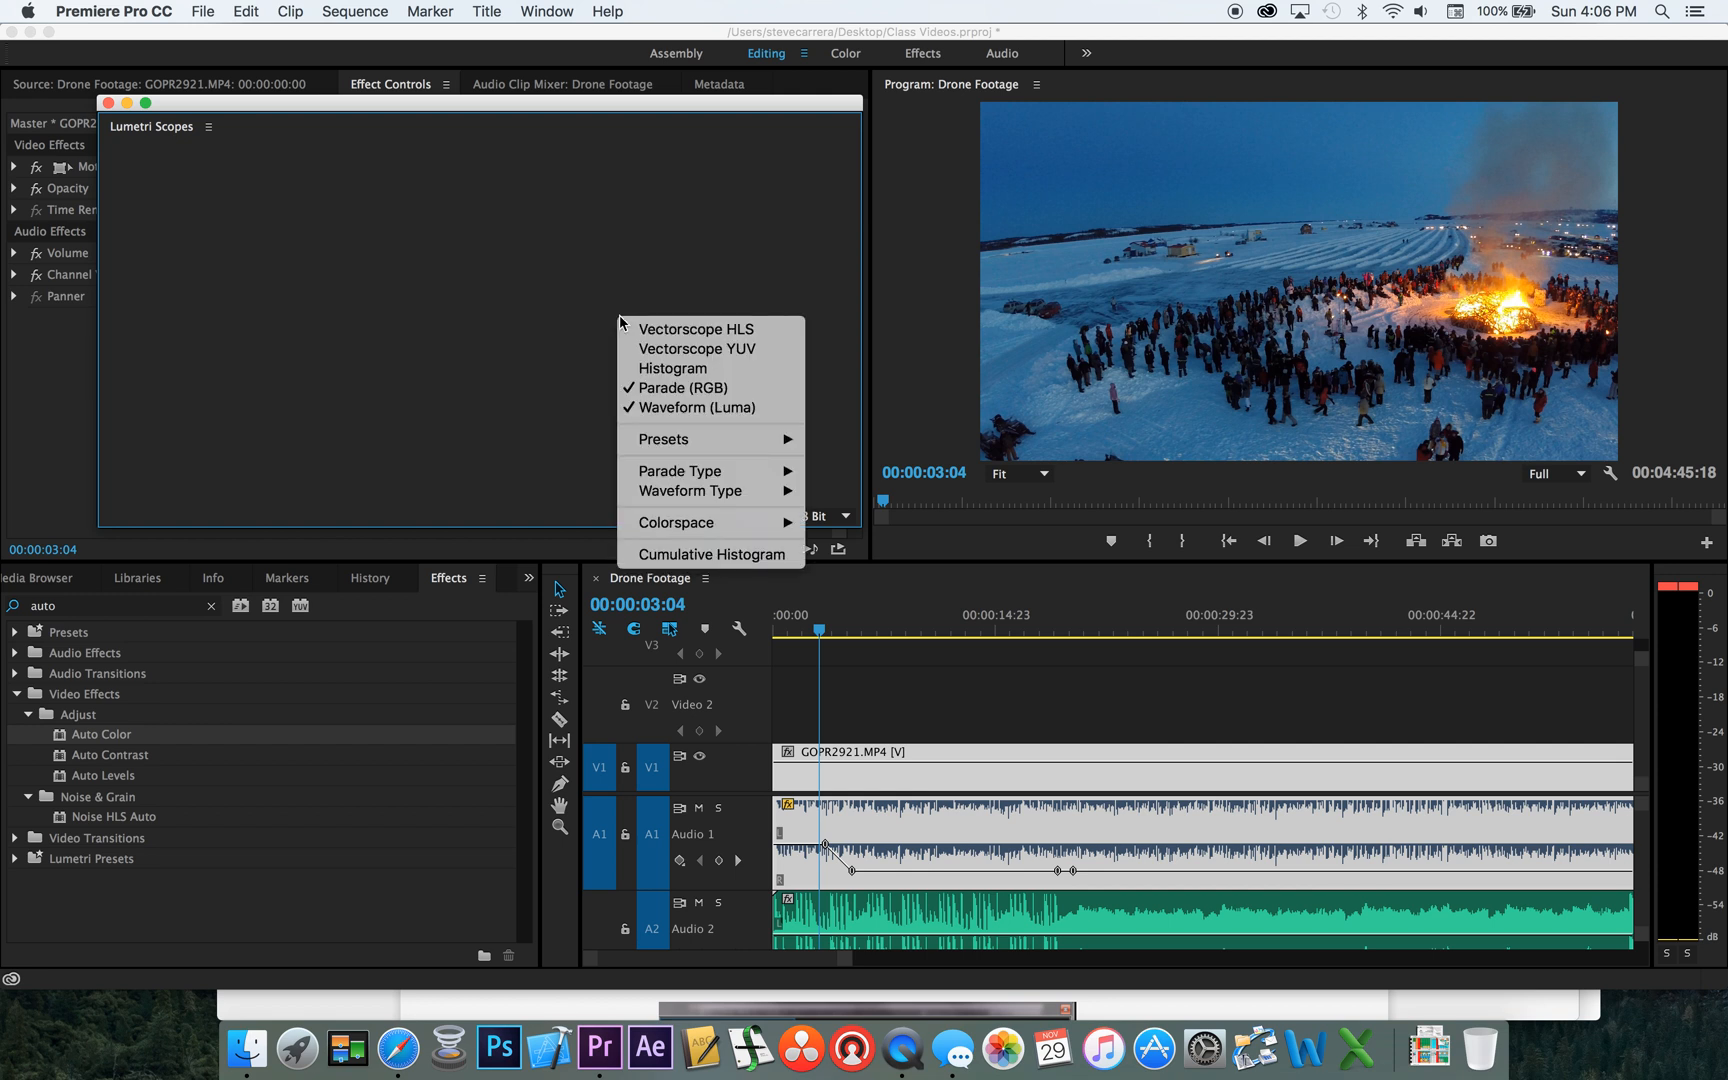
click(634, 388)
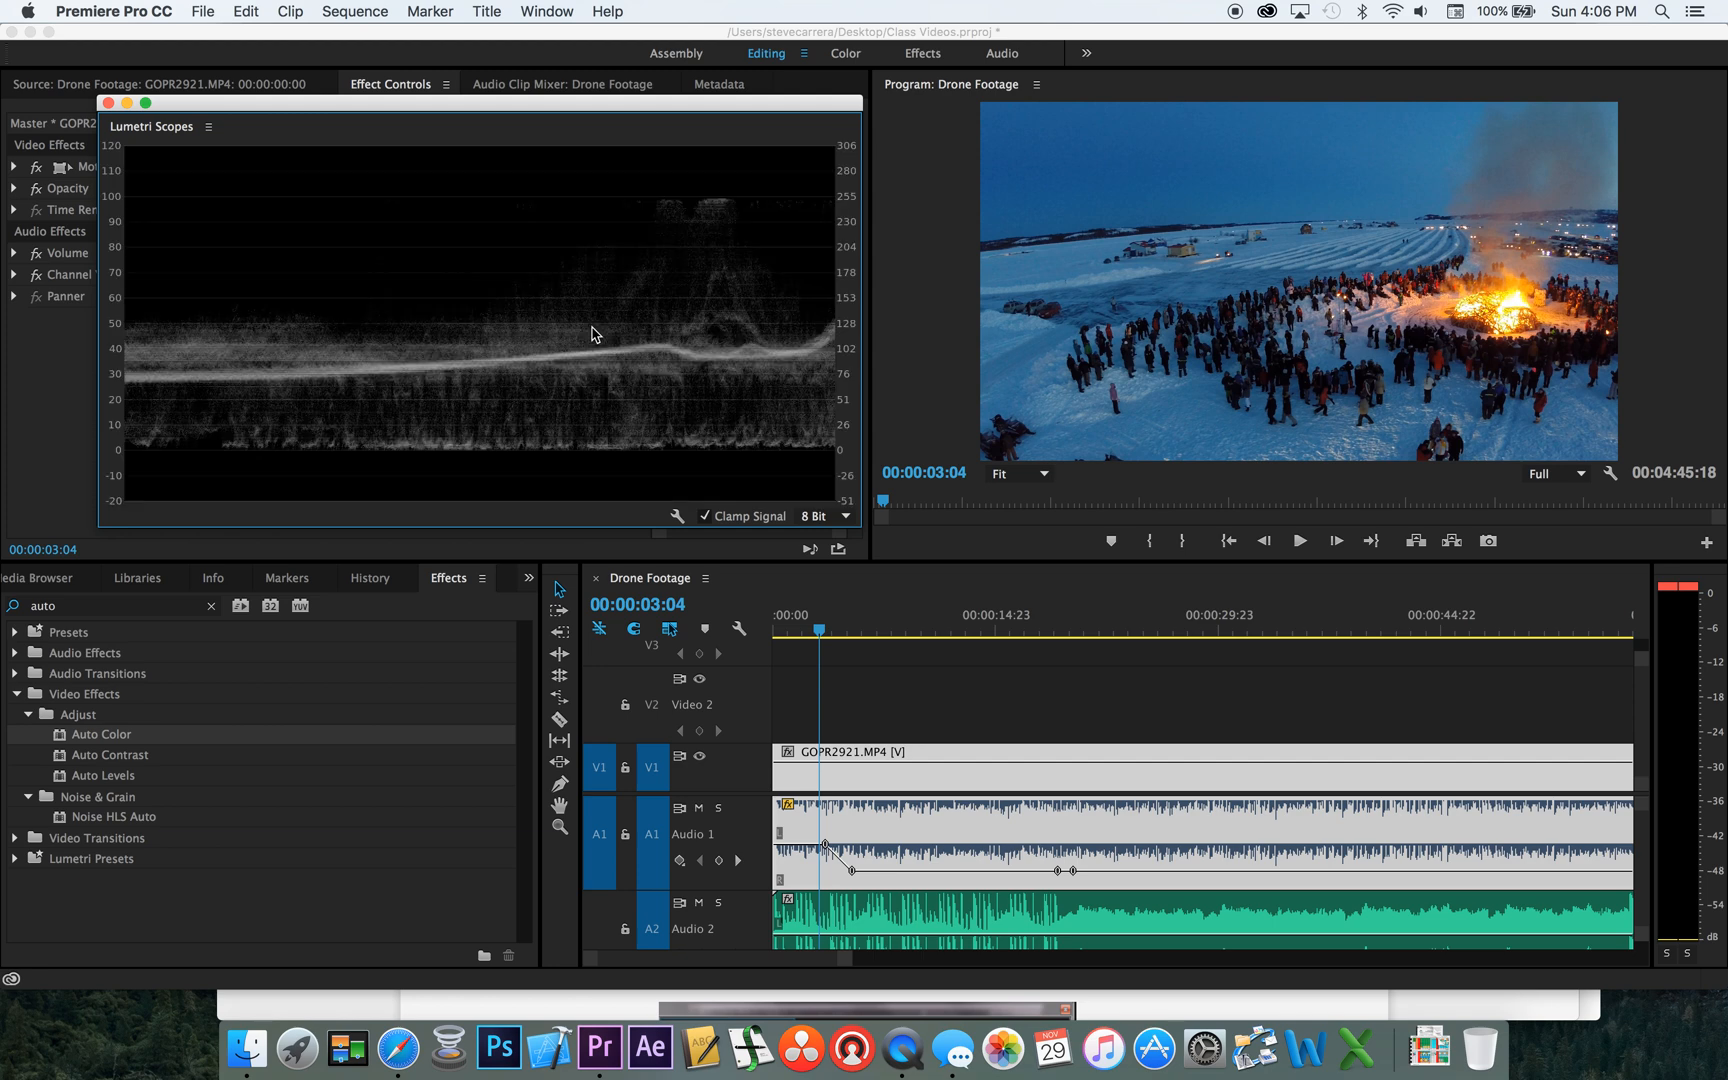
right_click(594, 336)
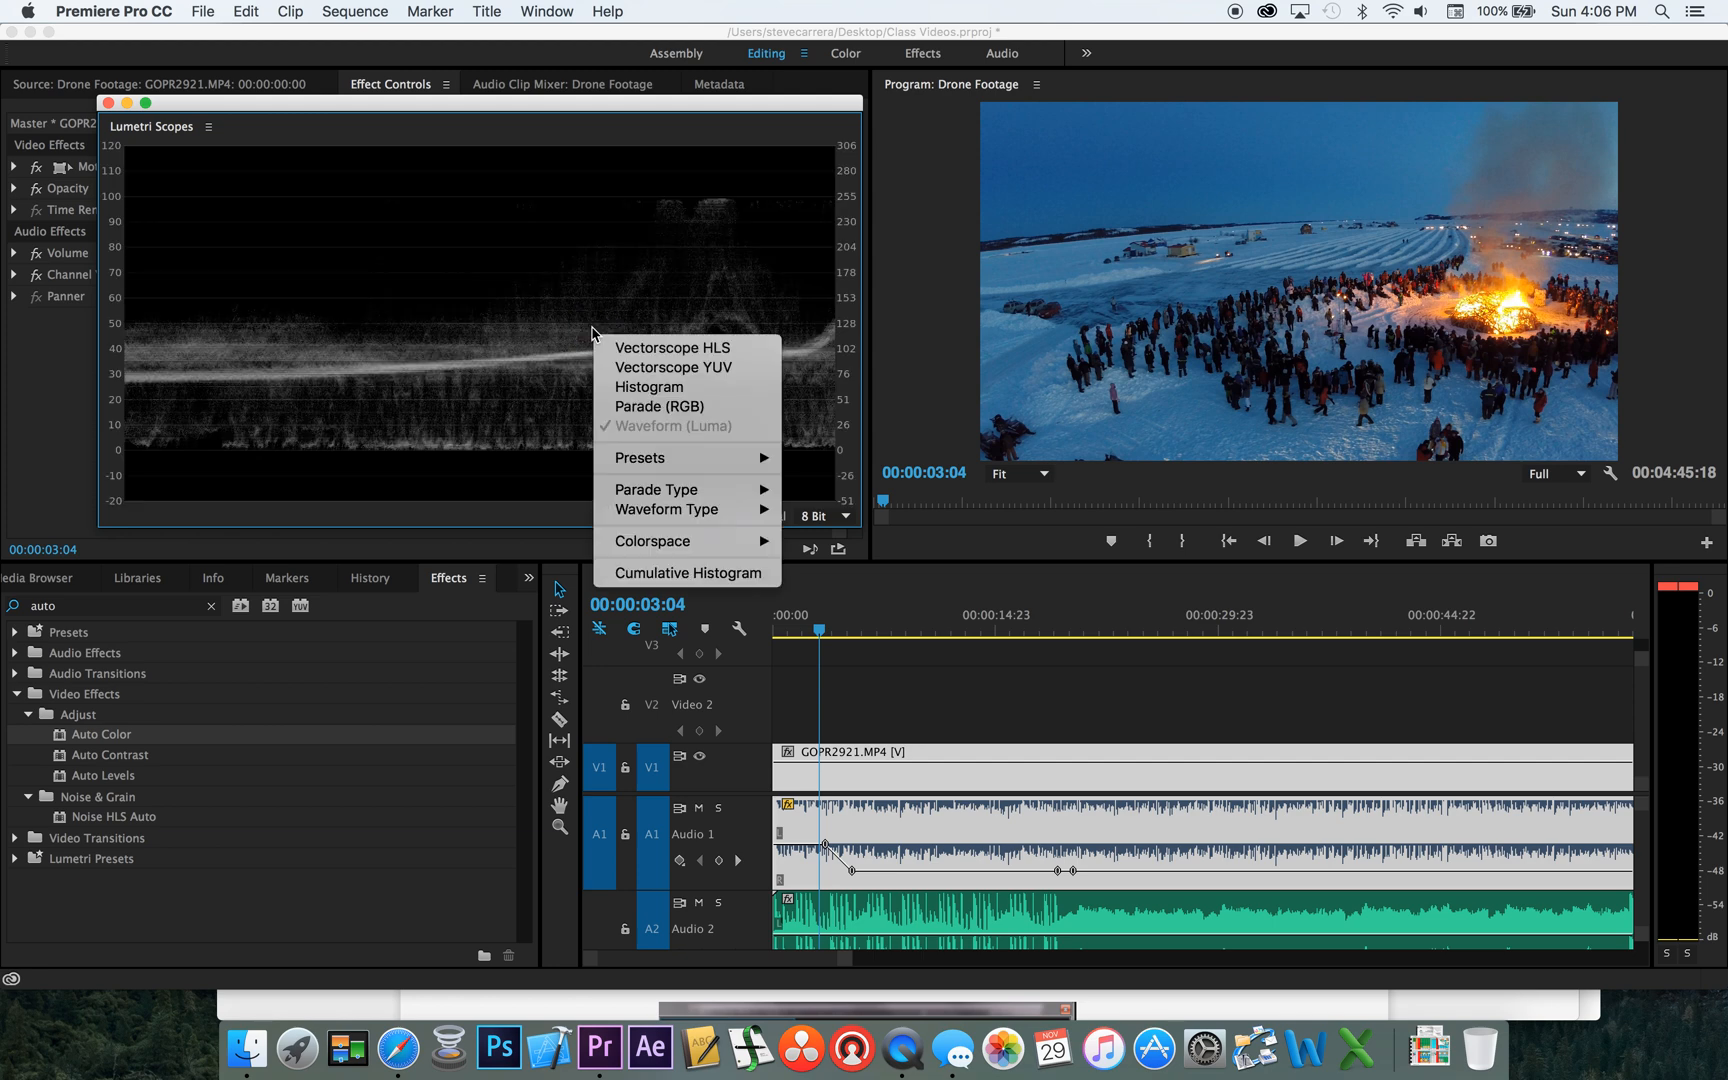
click(628, 406)
right_click(546, 356)
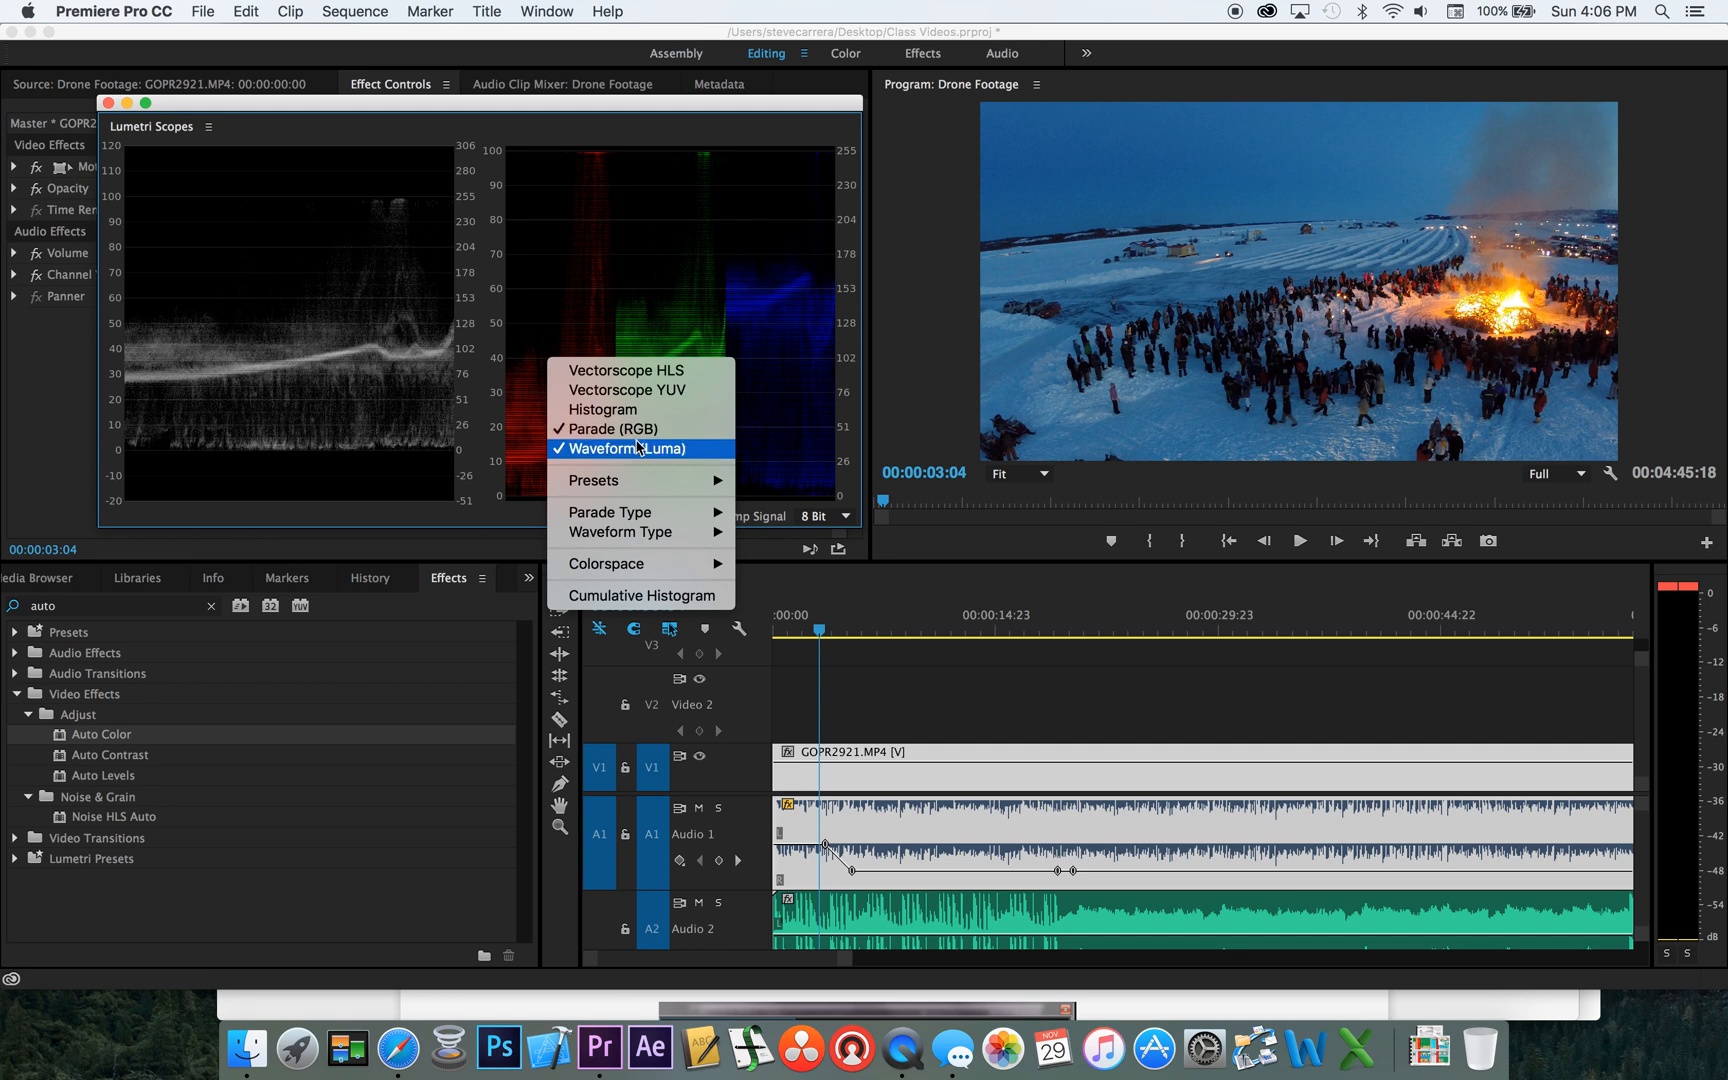
click(587, 277)
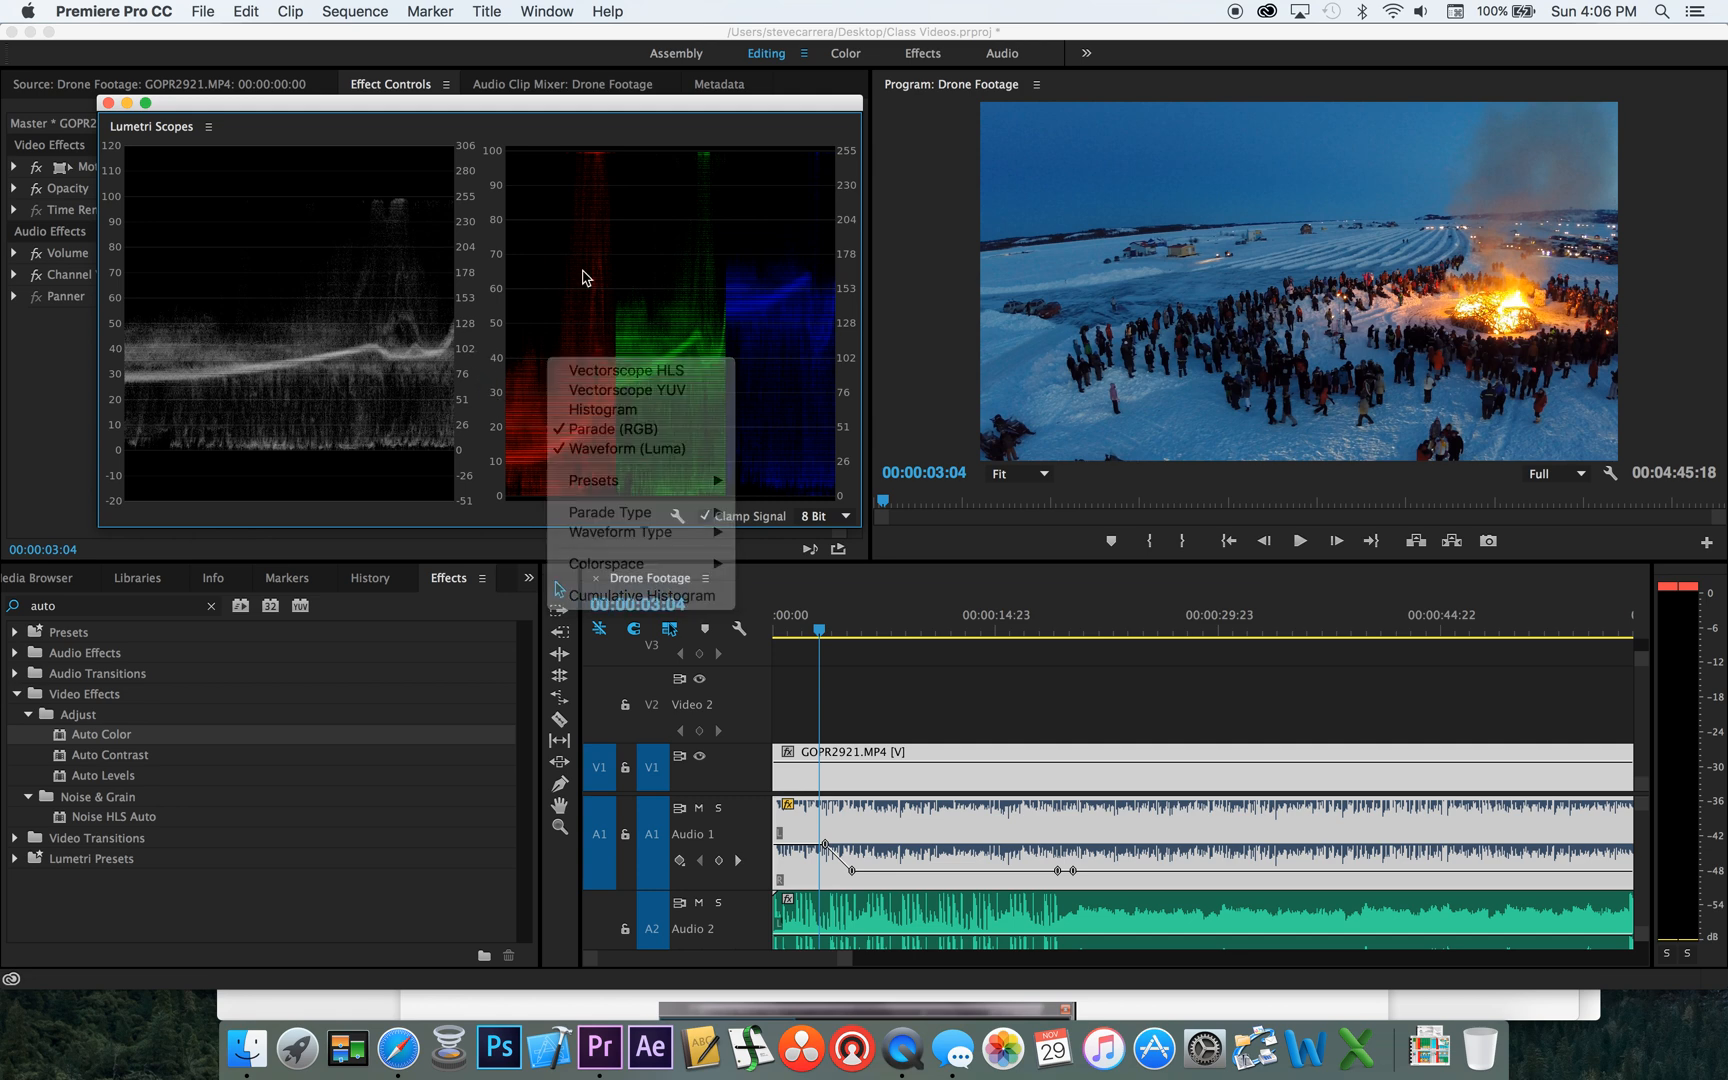
drag(503, 104, 535, 82)
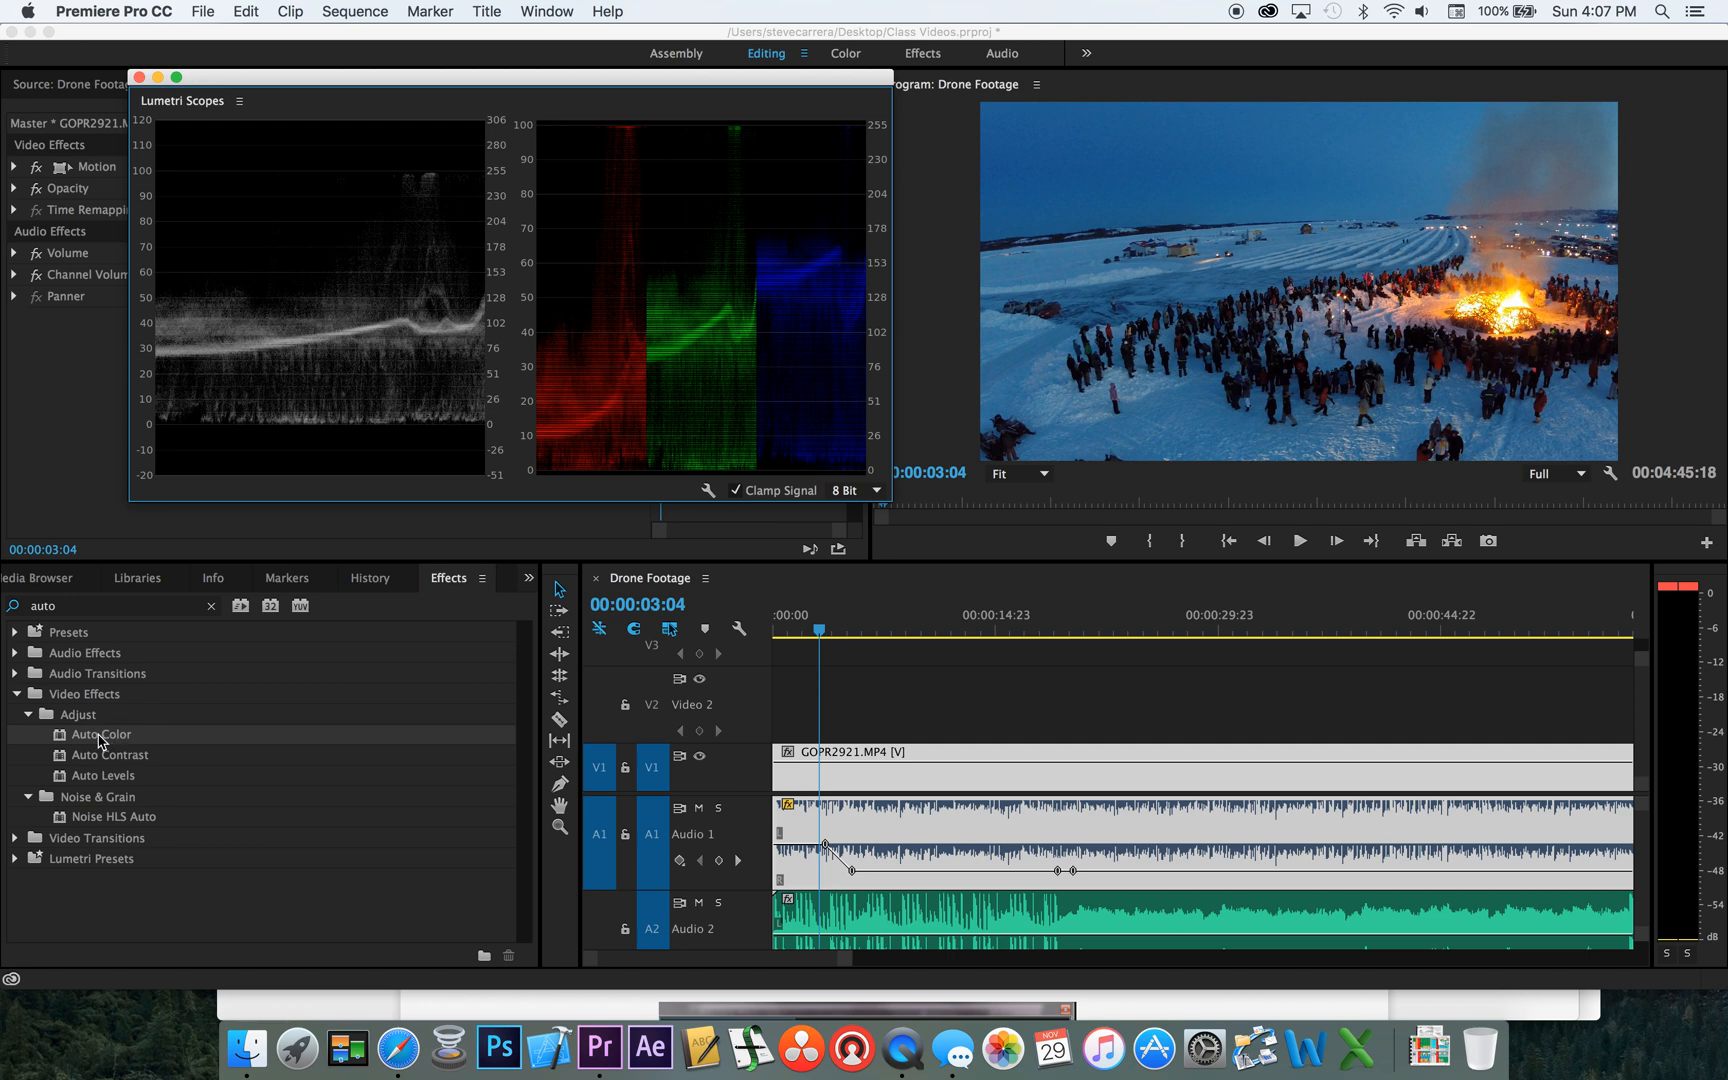
Search the effects for "auto" and apply Auto Color to the GOPR2921.MP4 video clip in the timeline
click(211, 606)
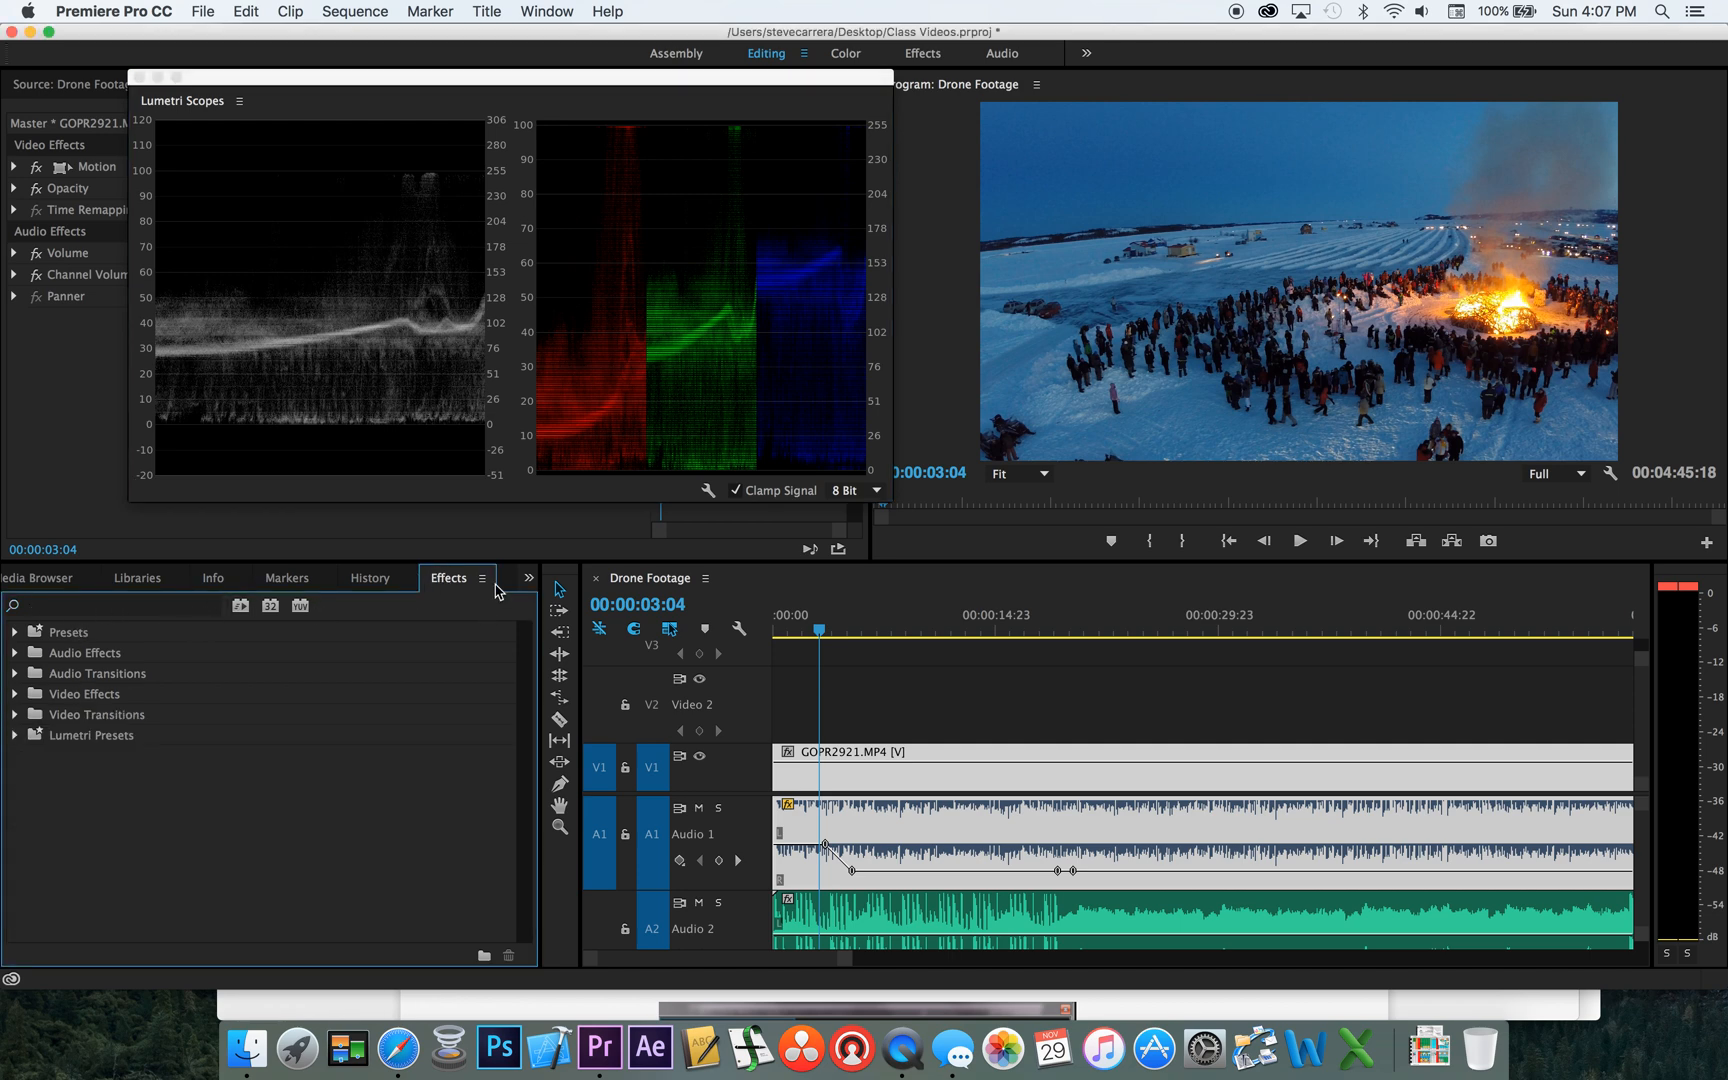
click(130, 605)
text(auto)
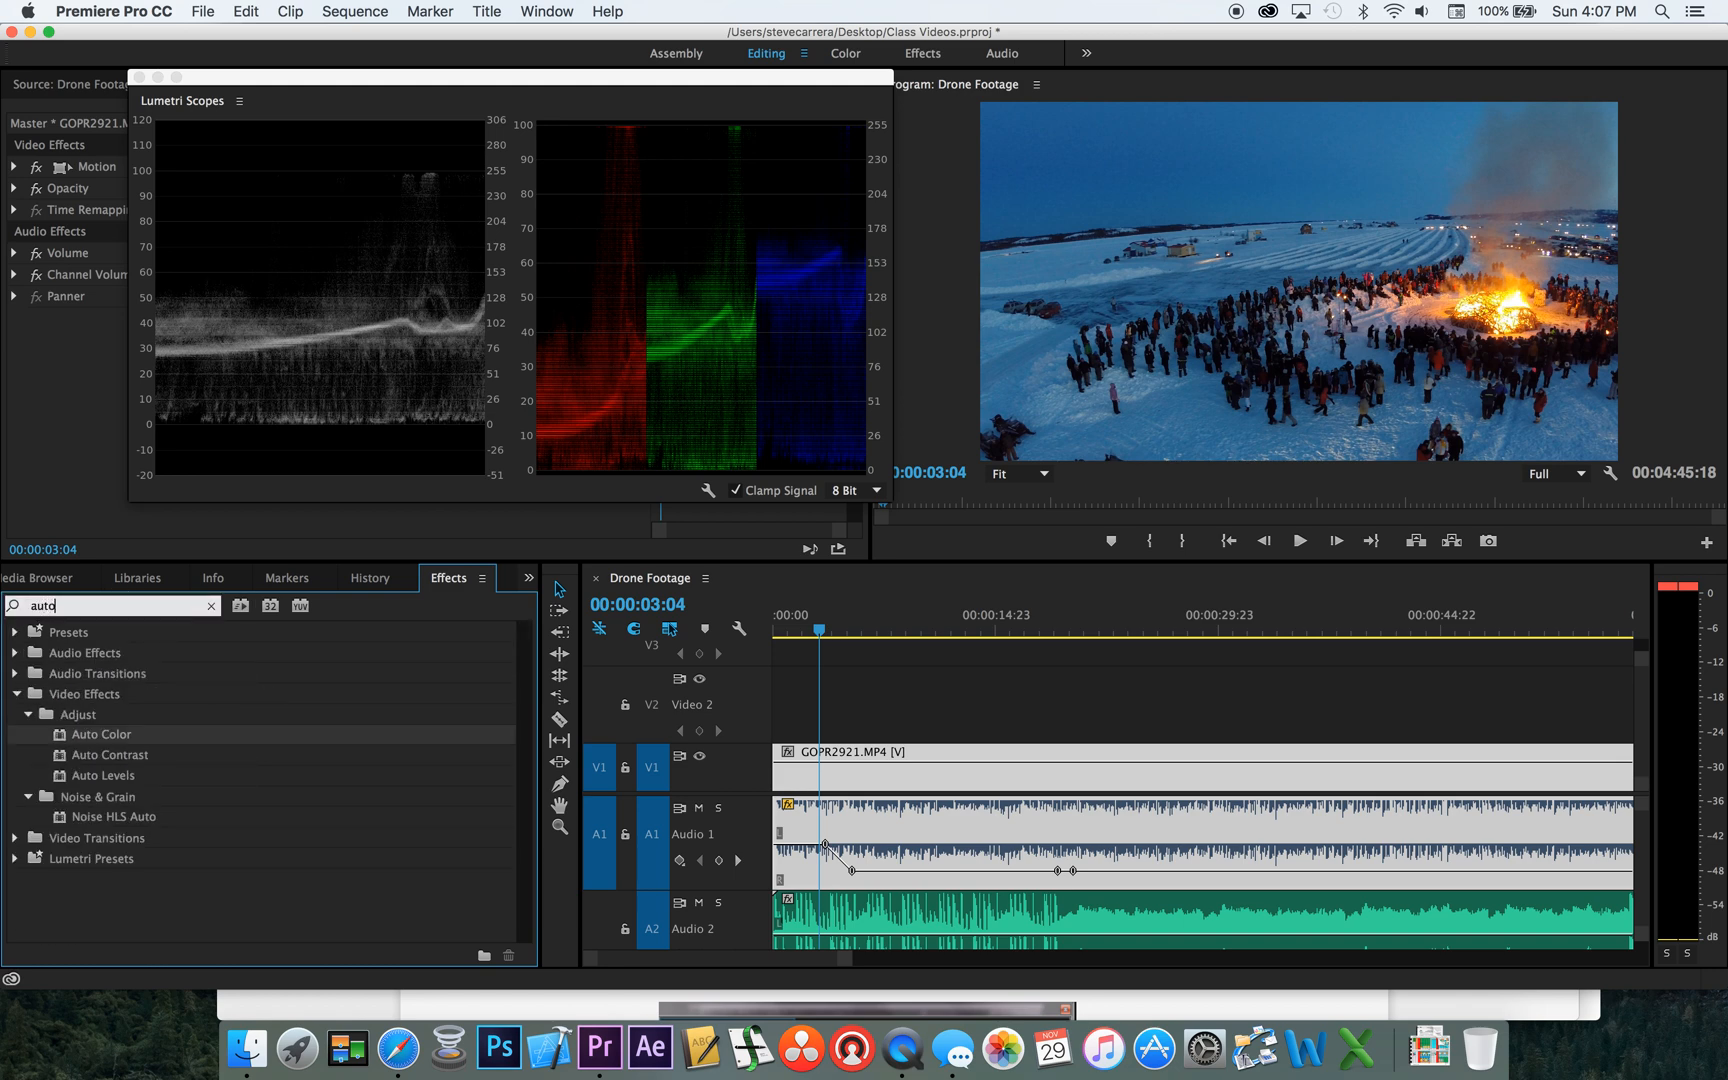
drag(108, 736, 968, 768)
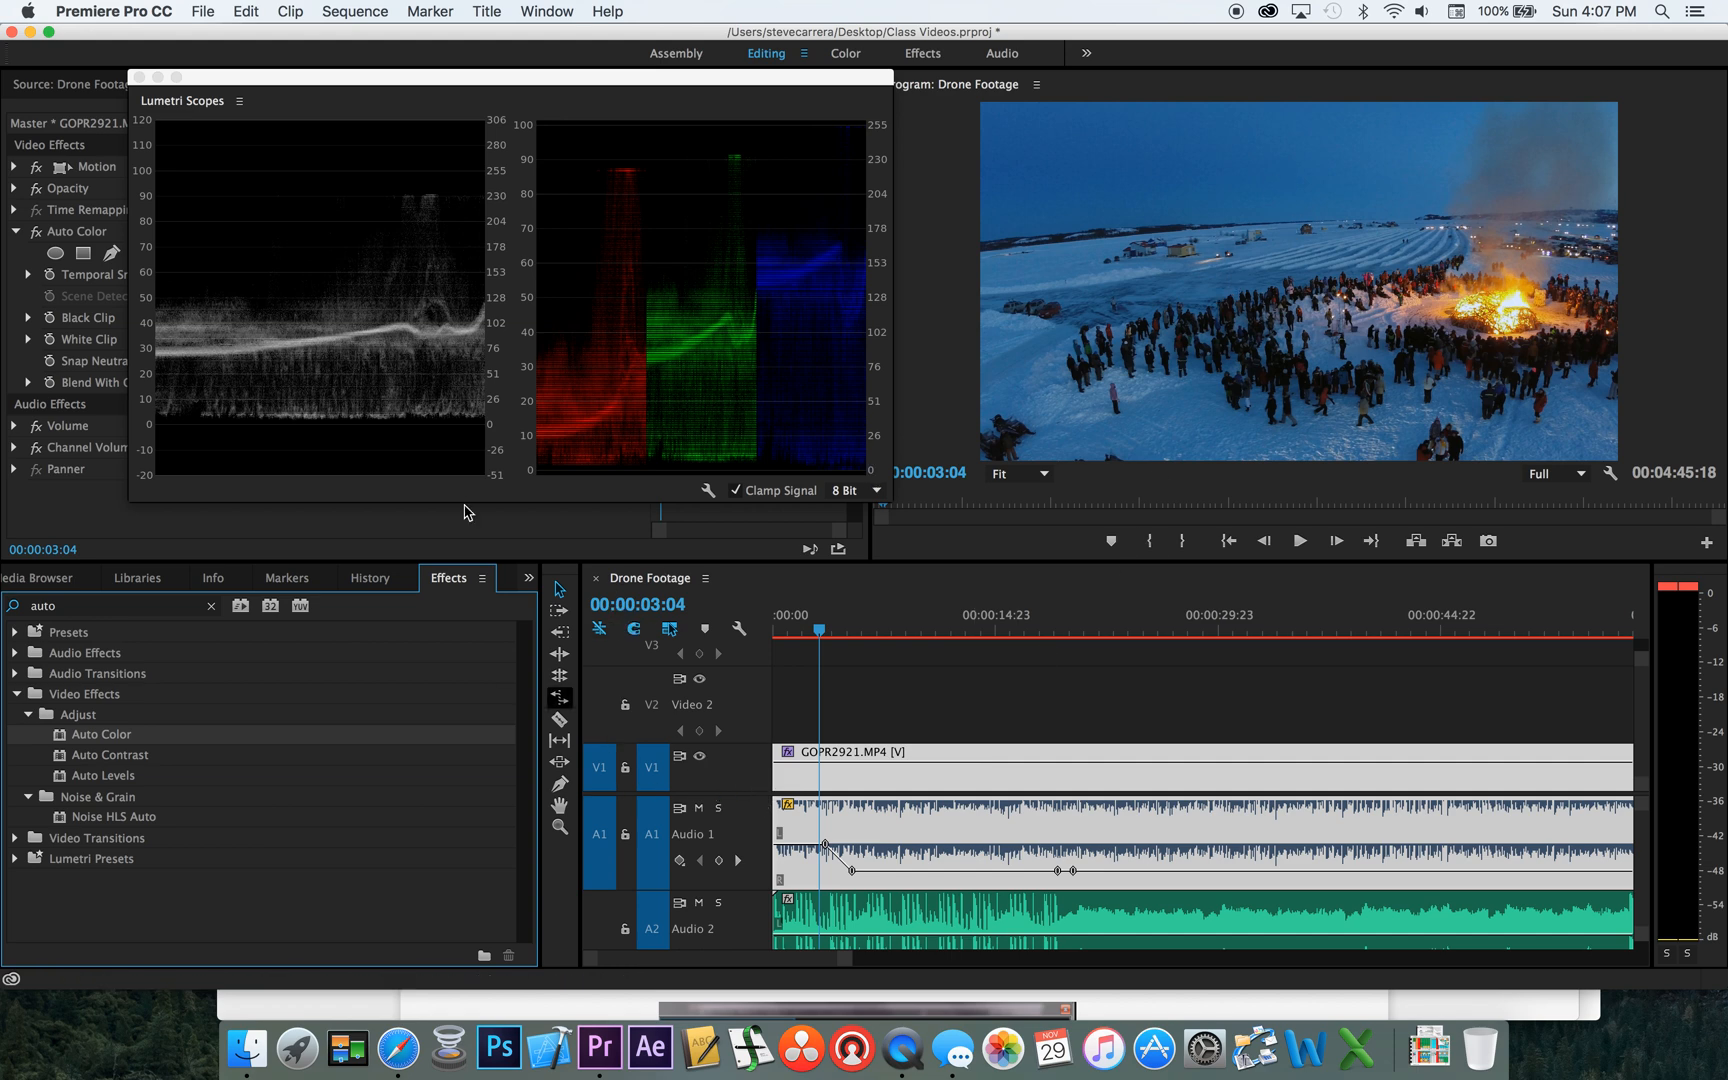
Toggle the Auto Color effect off and on to compare the image and scopes with and without it
click(37, 233)
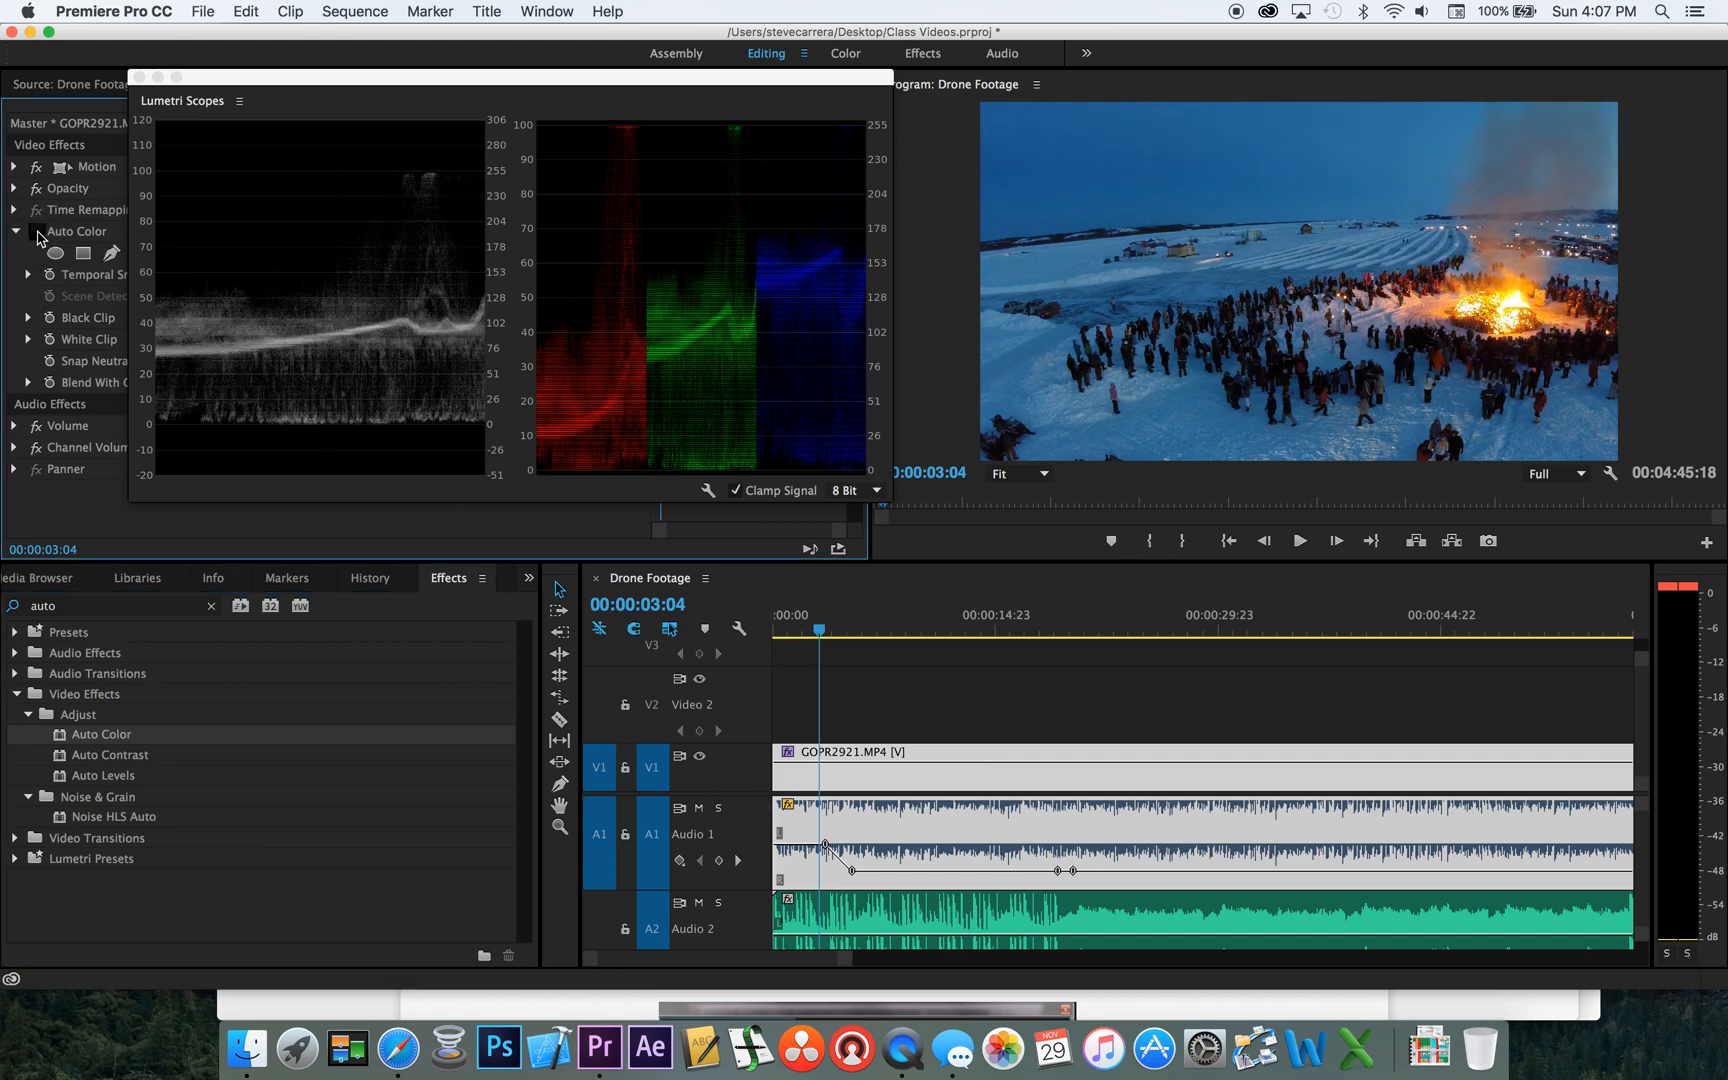
click(37, 235)
click(37, 235)
click(37, 235)
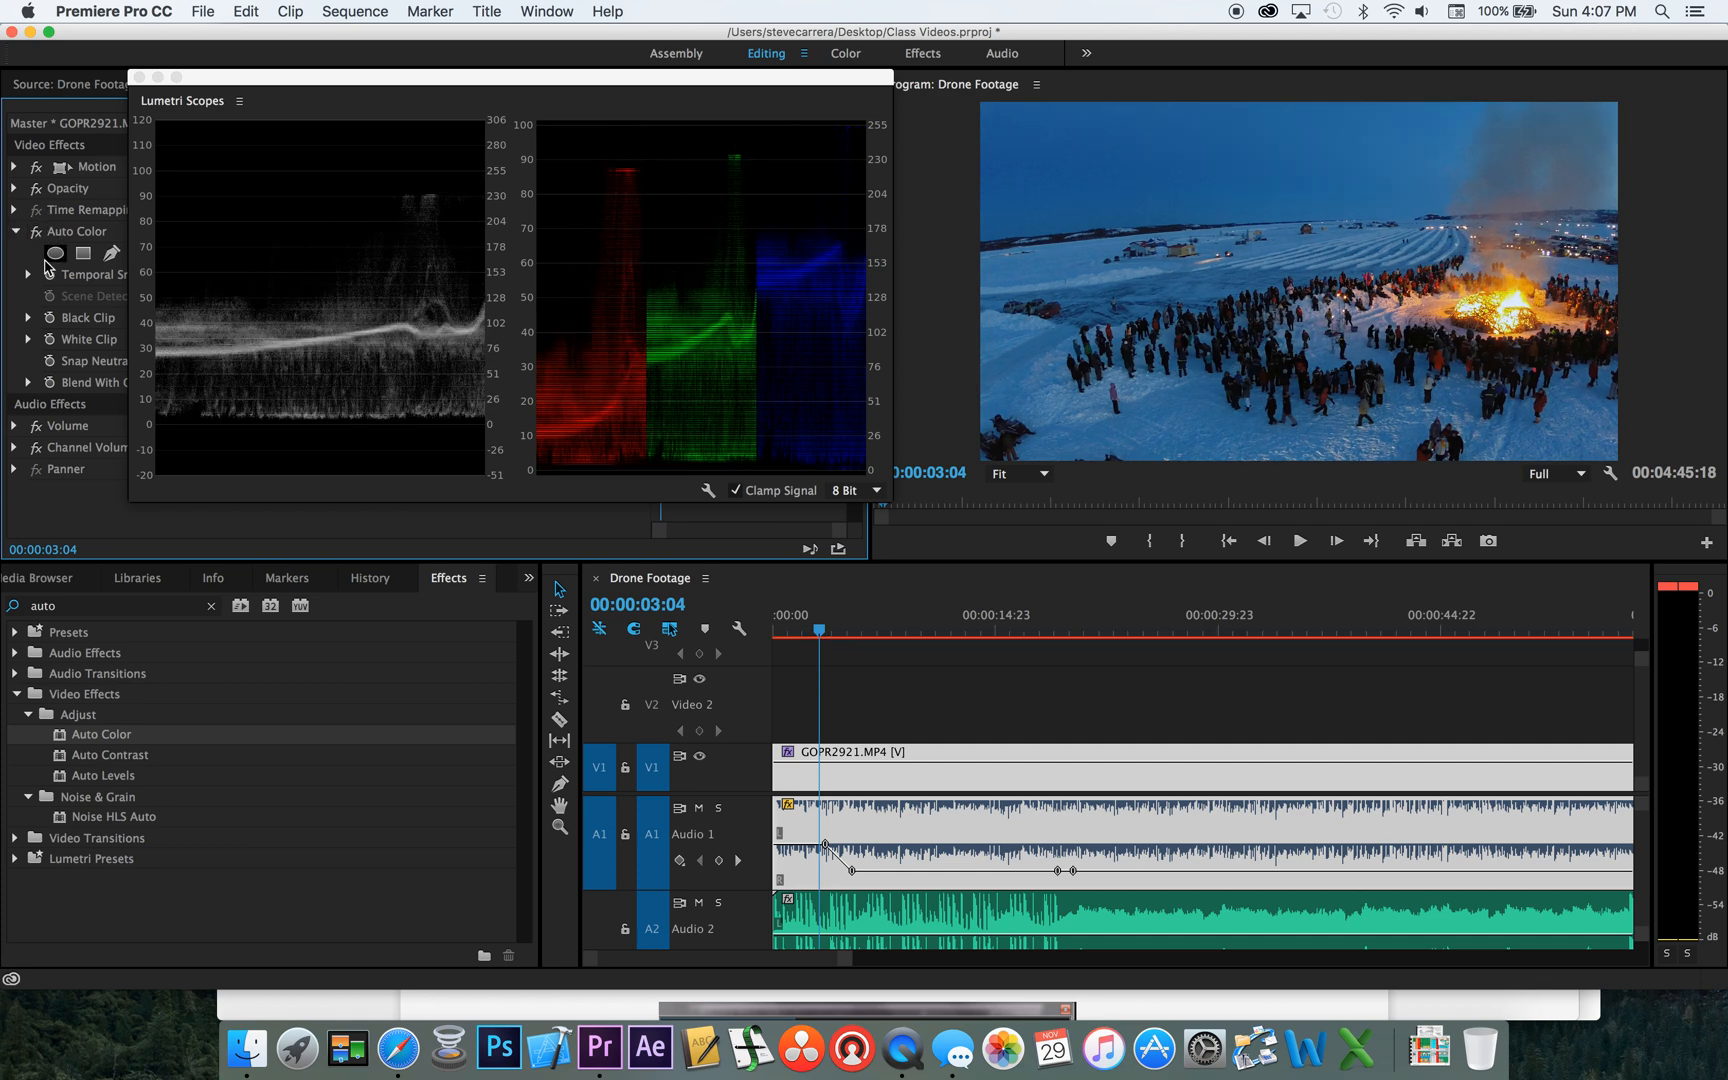
Try a Black Clip of 10.00% in Auto Color, and reset the parameter to its default
drag(718, 77, 995, 77)
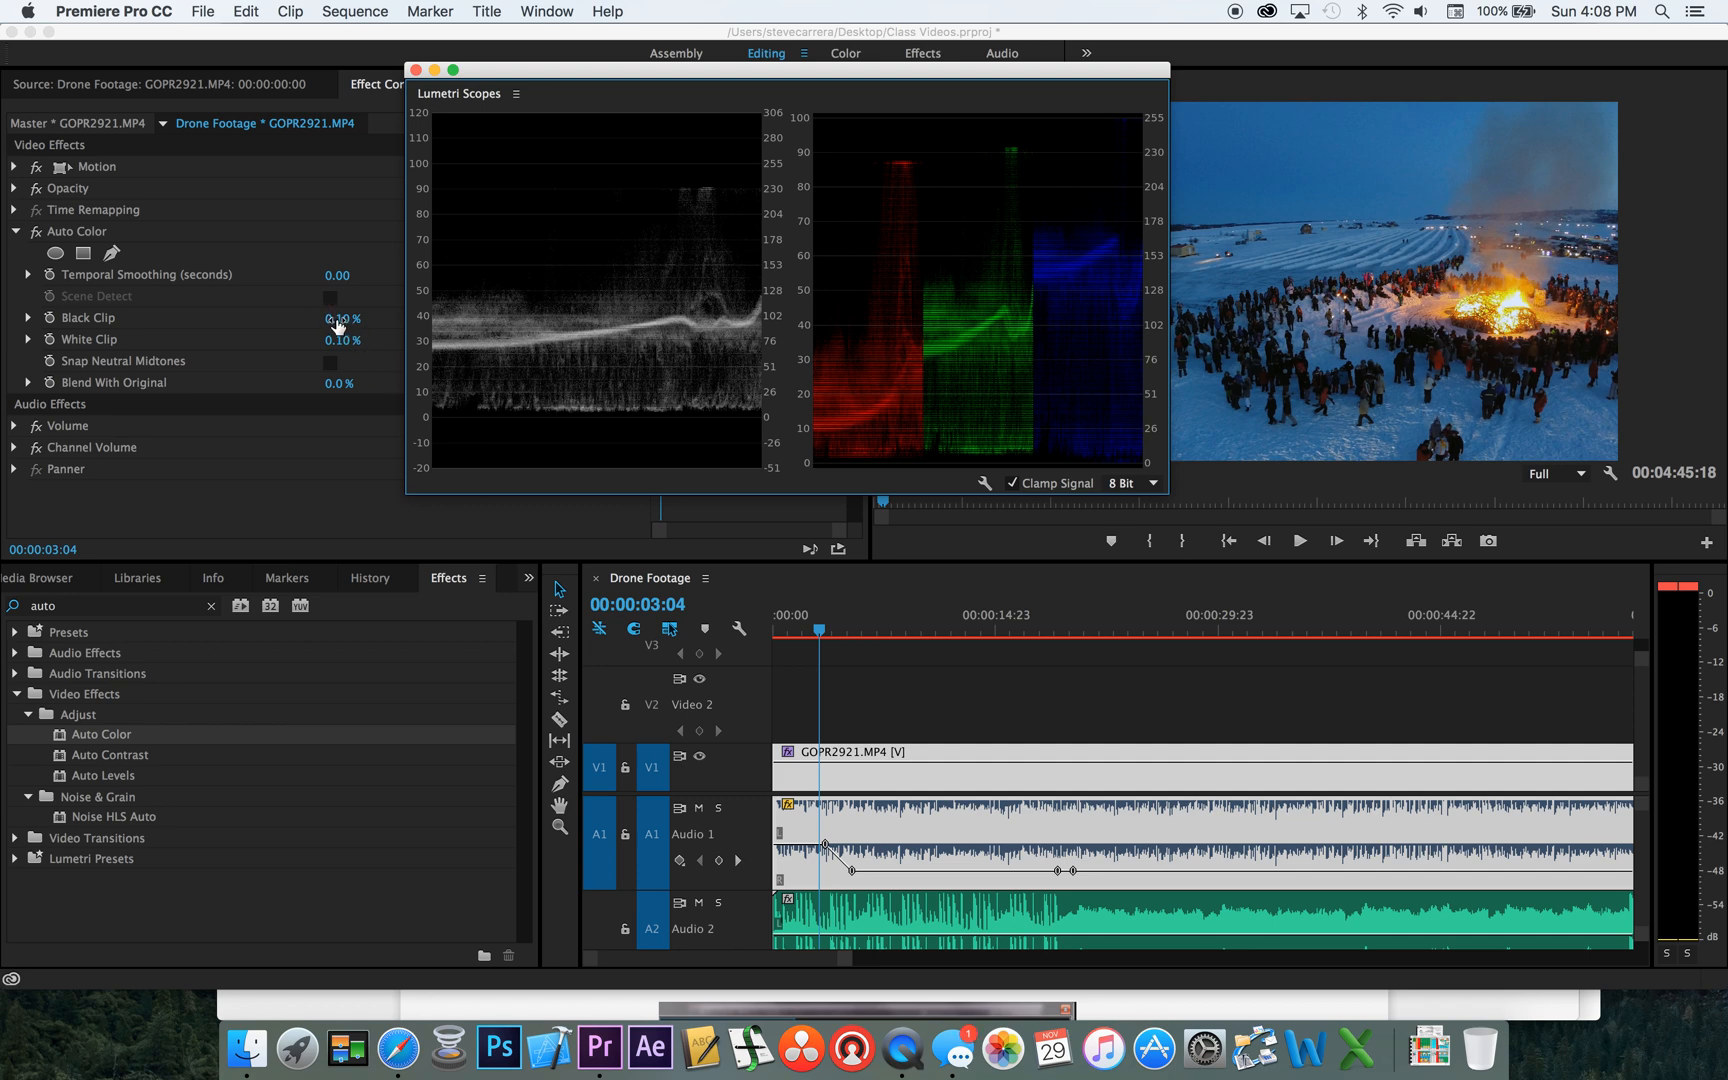
mouse_move(338, 326)
mouse_down()
mouse_move(615, 318)
mouse_move(351, 321)
mouse_up()
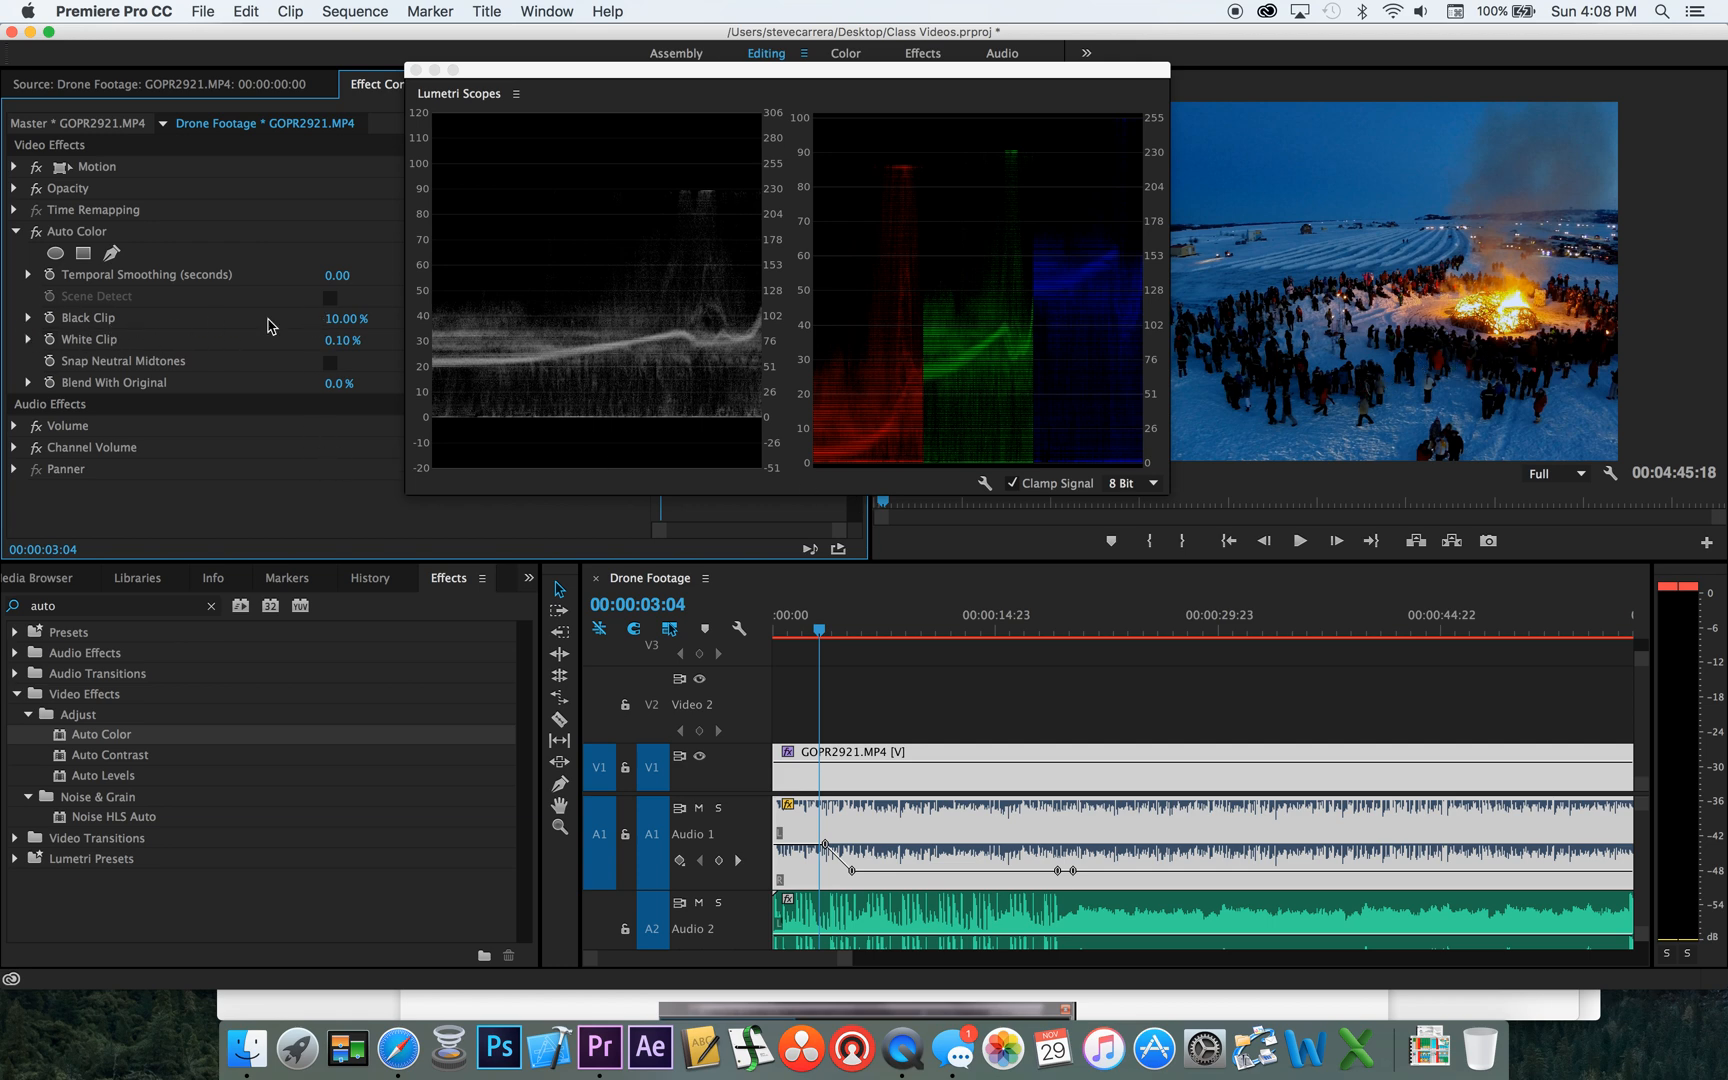
drag(556, 70, 919, 87)
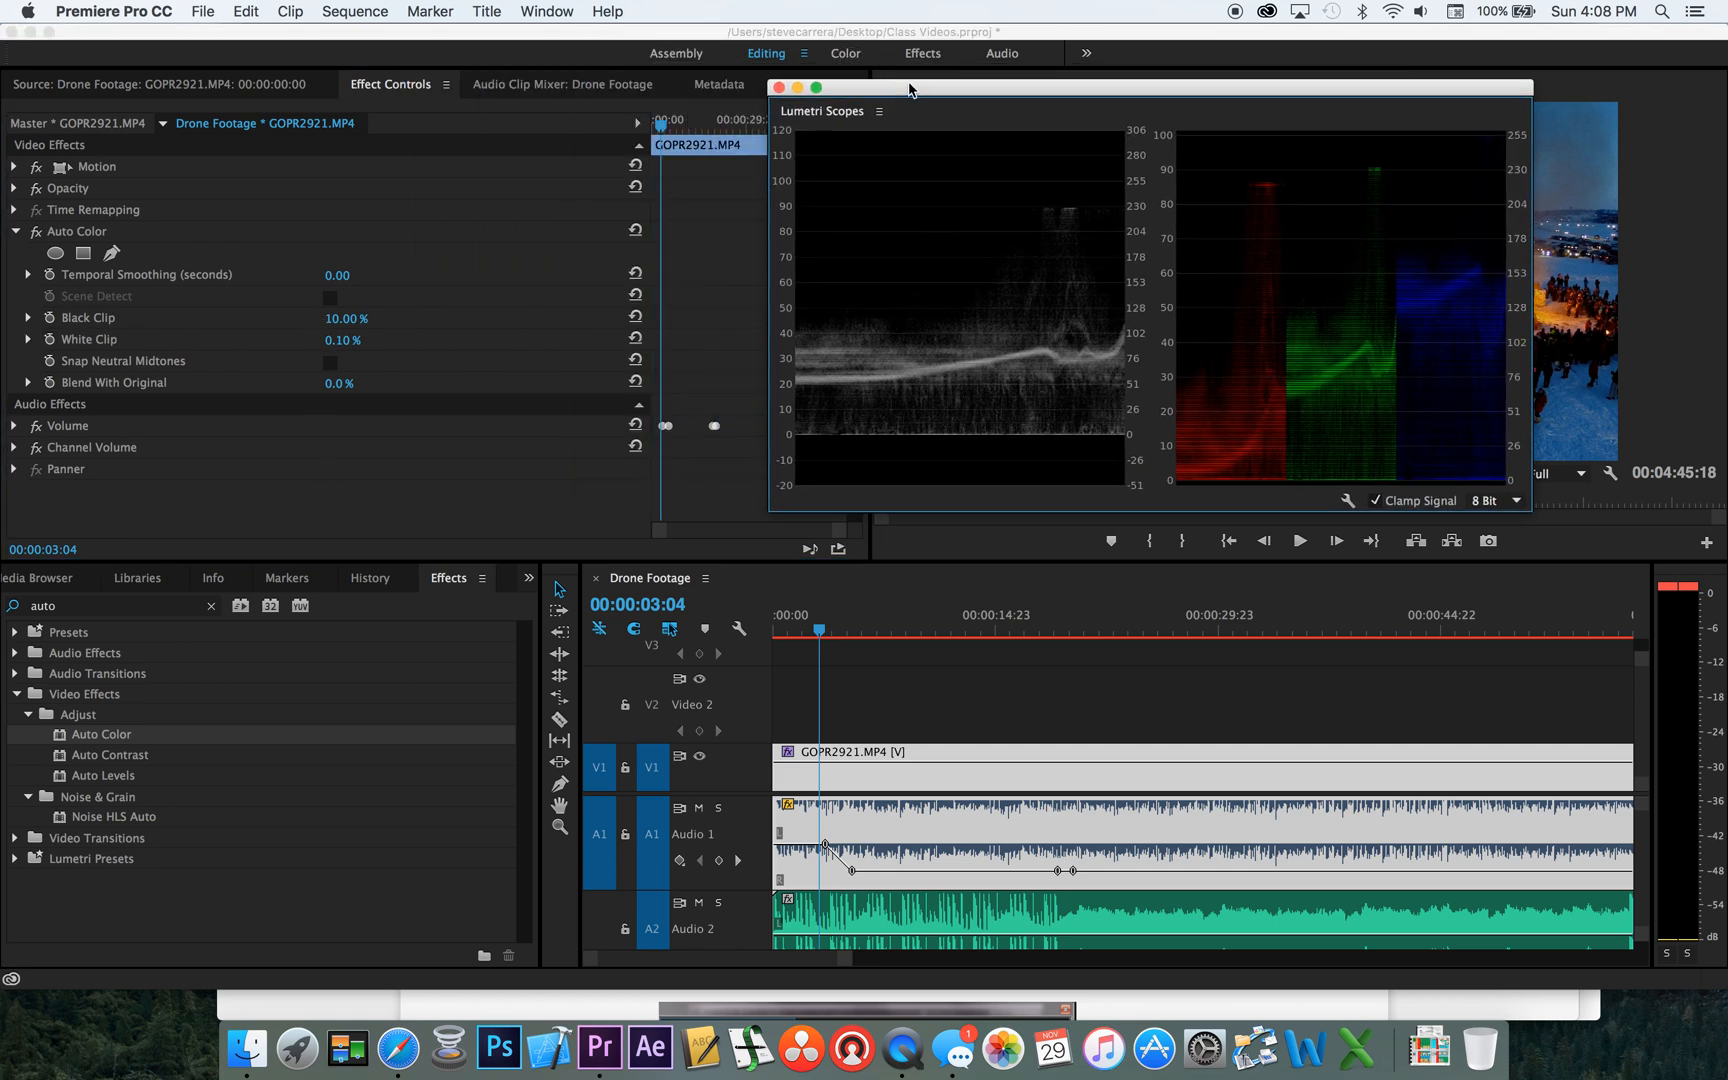
click(637, 317)
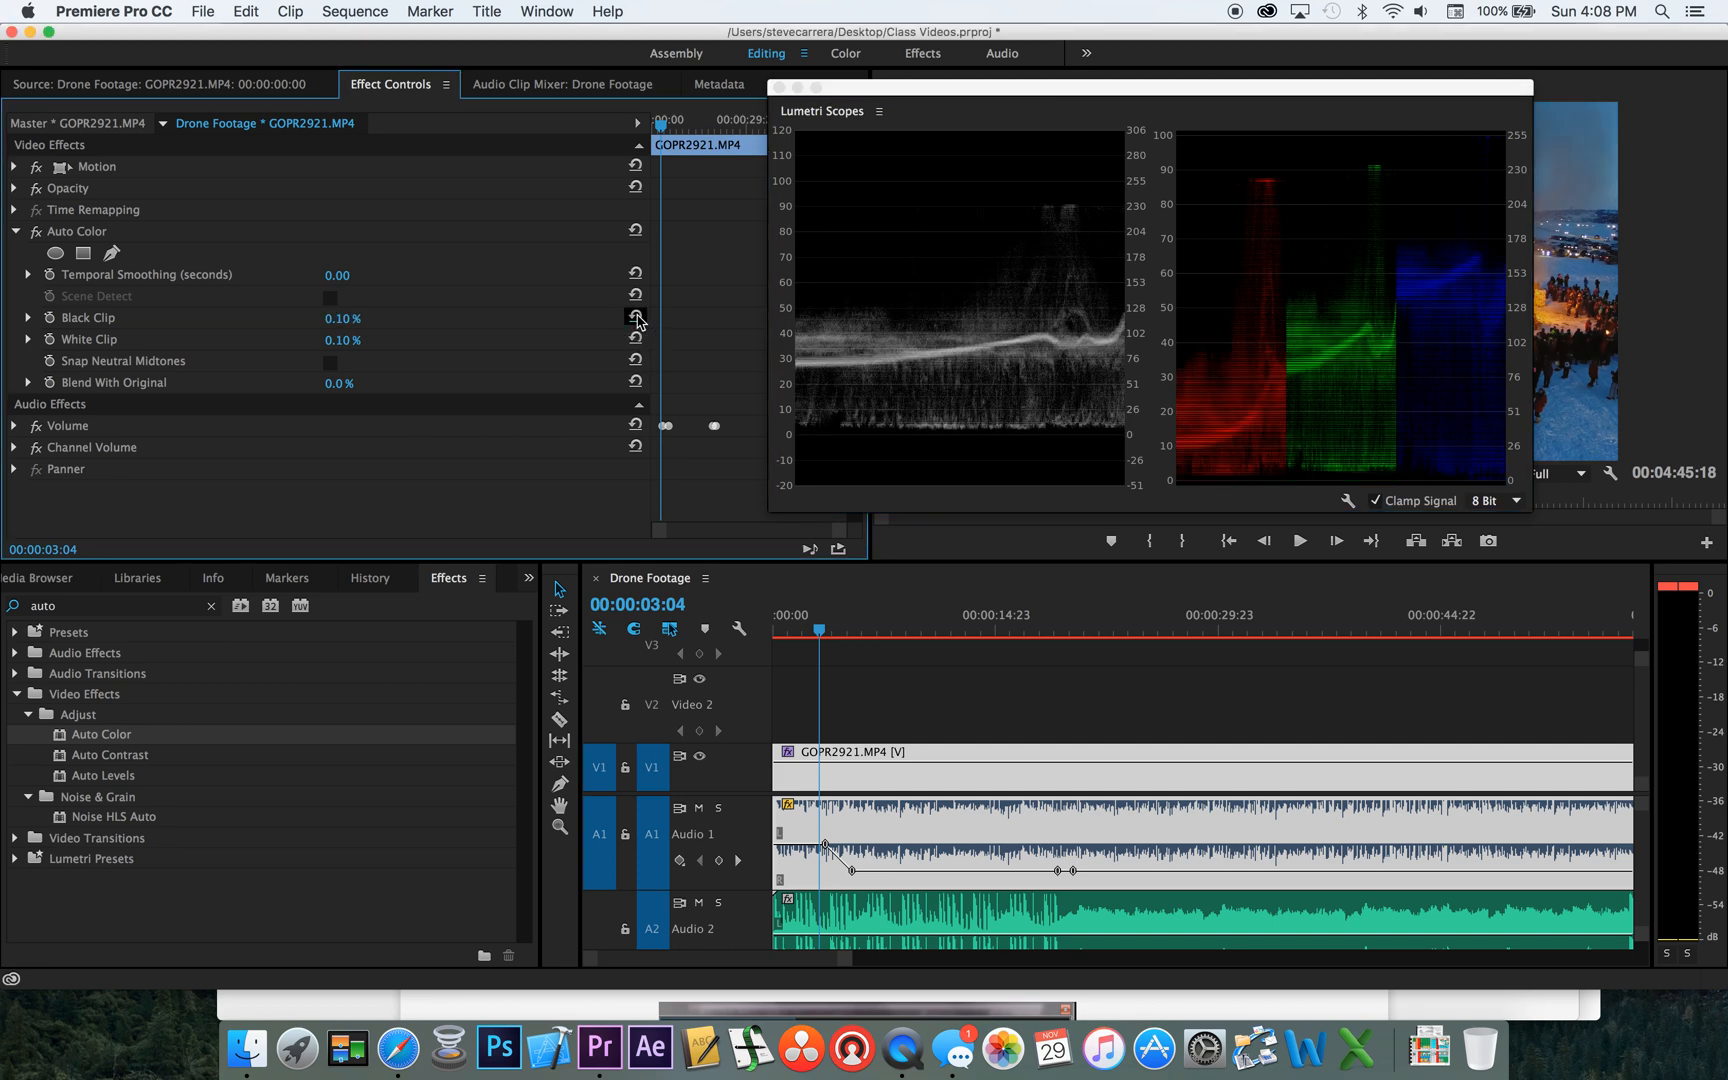
Raise the White Clip of Auto Color to 3.00% while monitoring the scopes and the program image
drag(932, 96, 583, 92)
drag(337, 341, 377, 341)
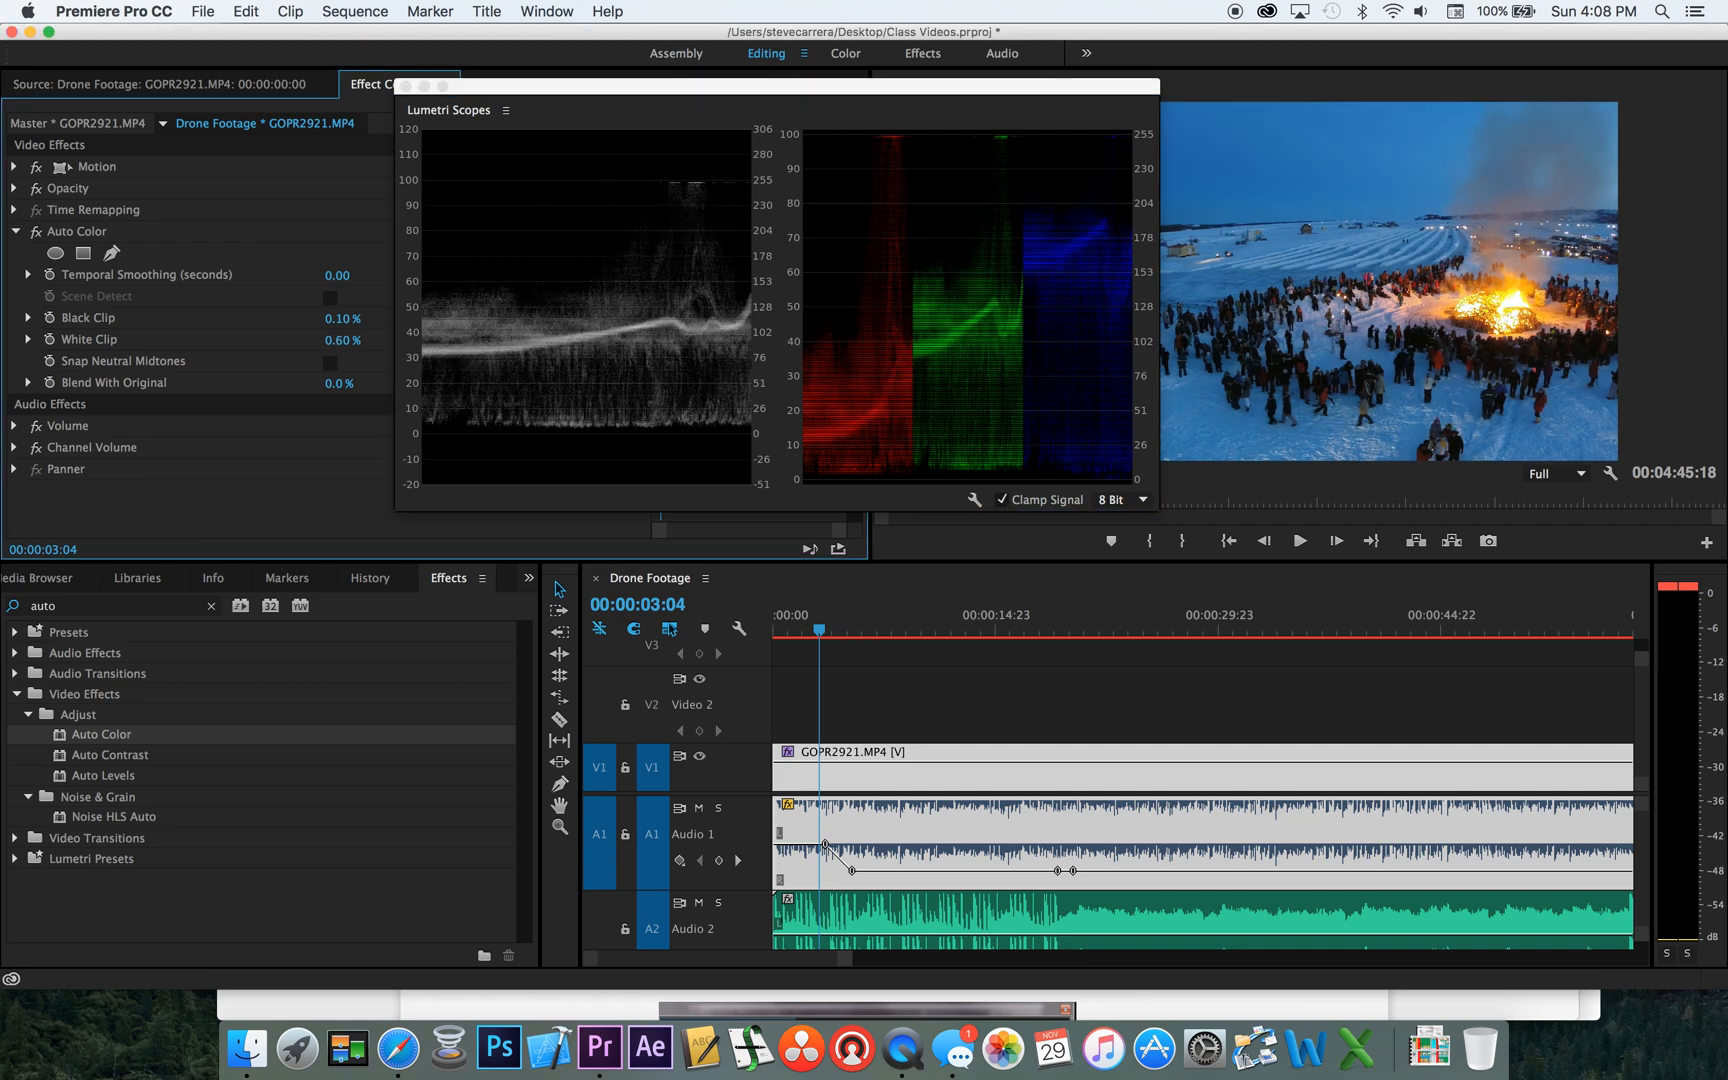
drag(397, 341, 477, 341)
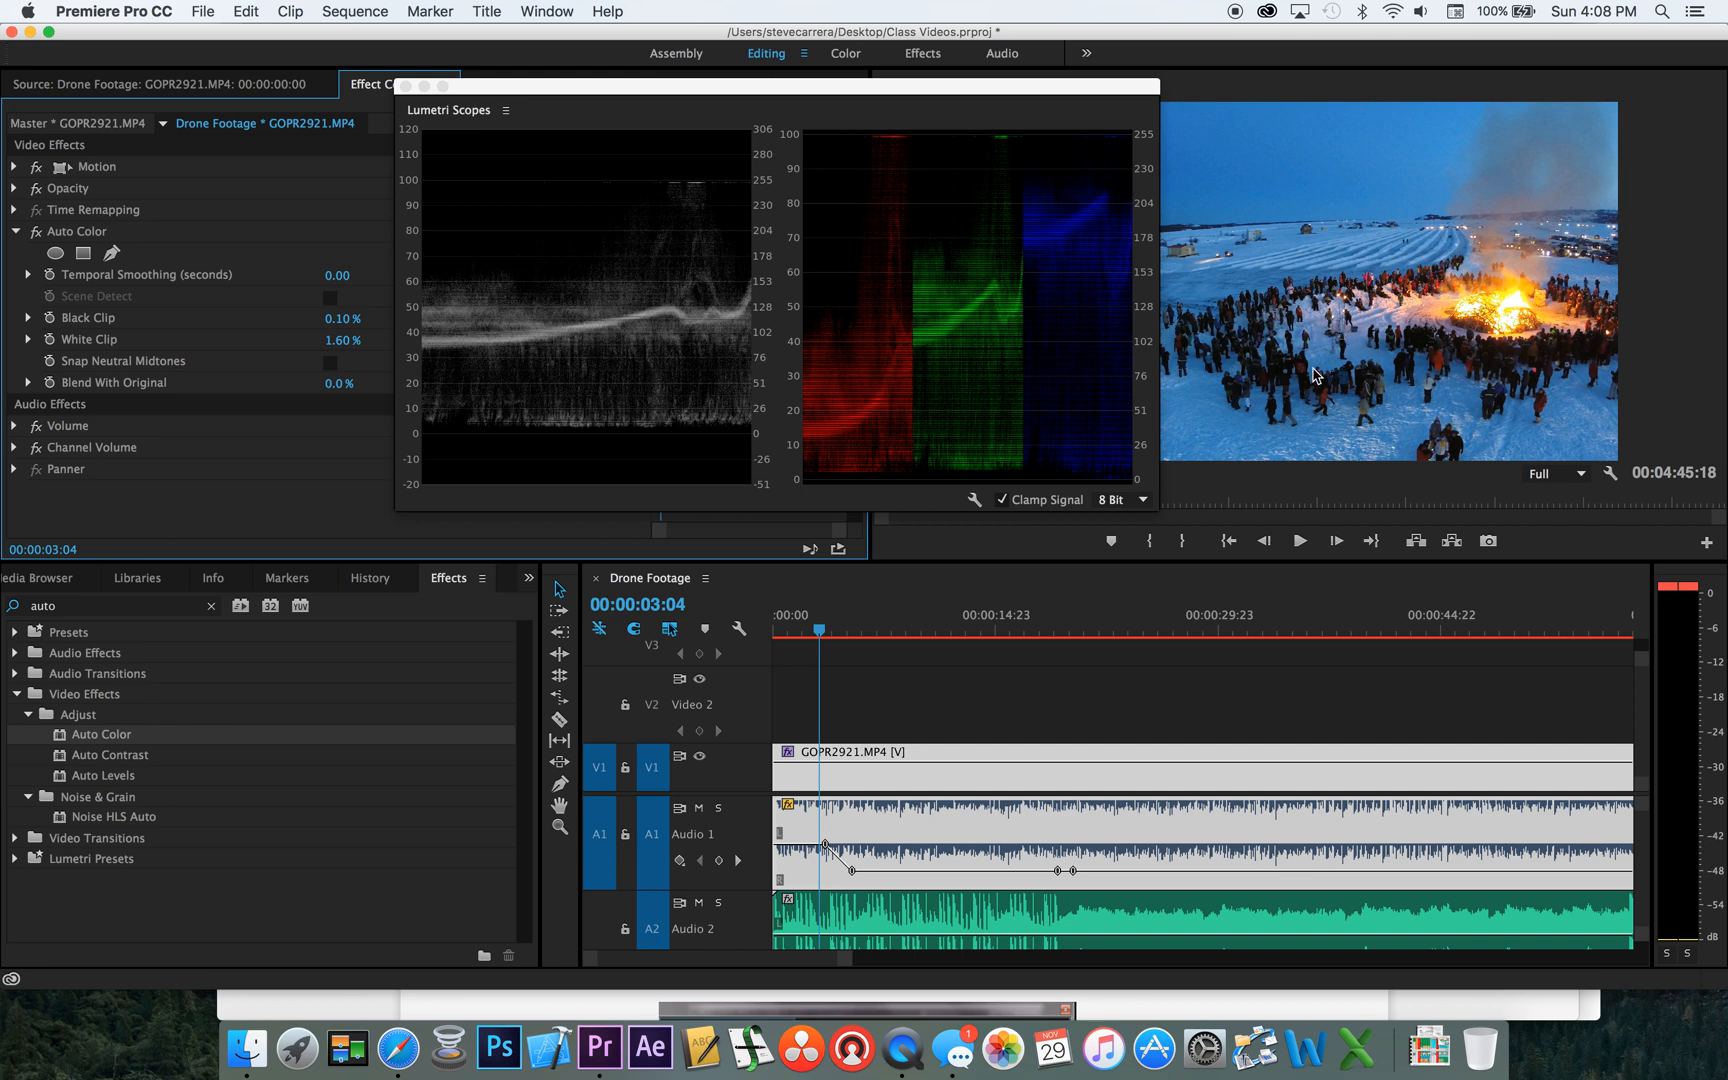
drag(922, 86, 802, 84)
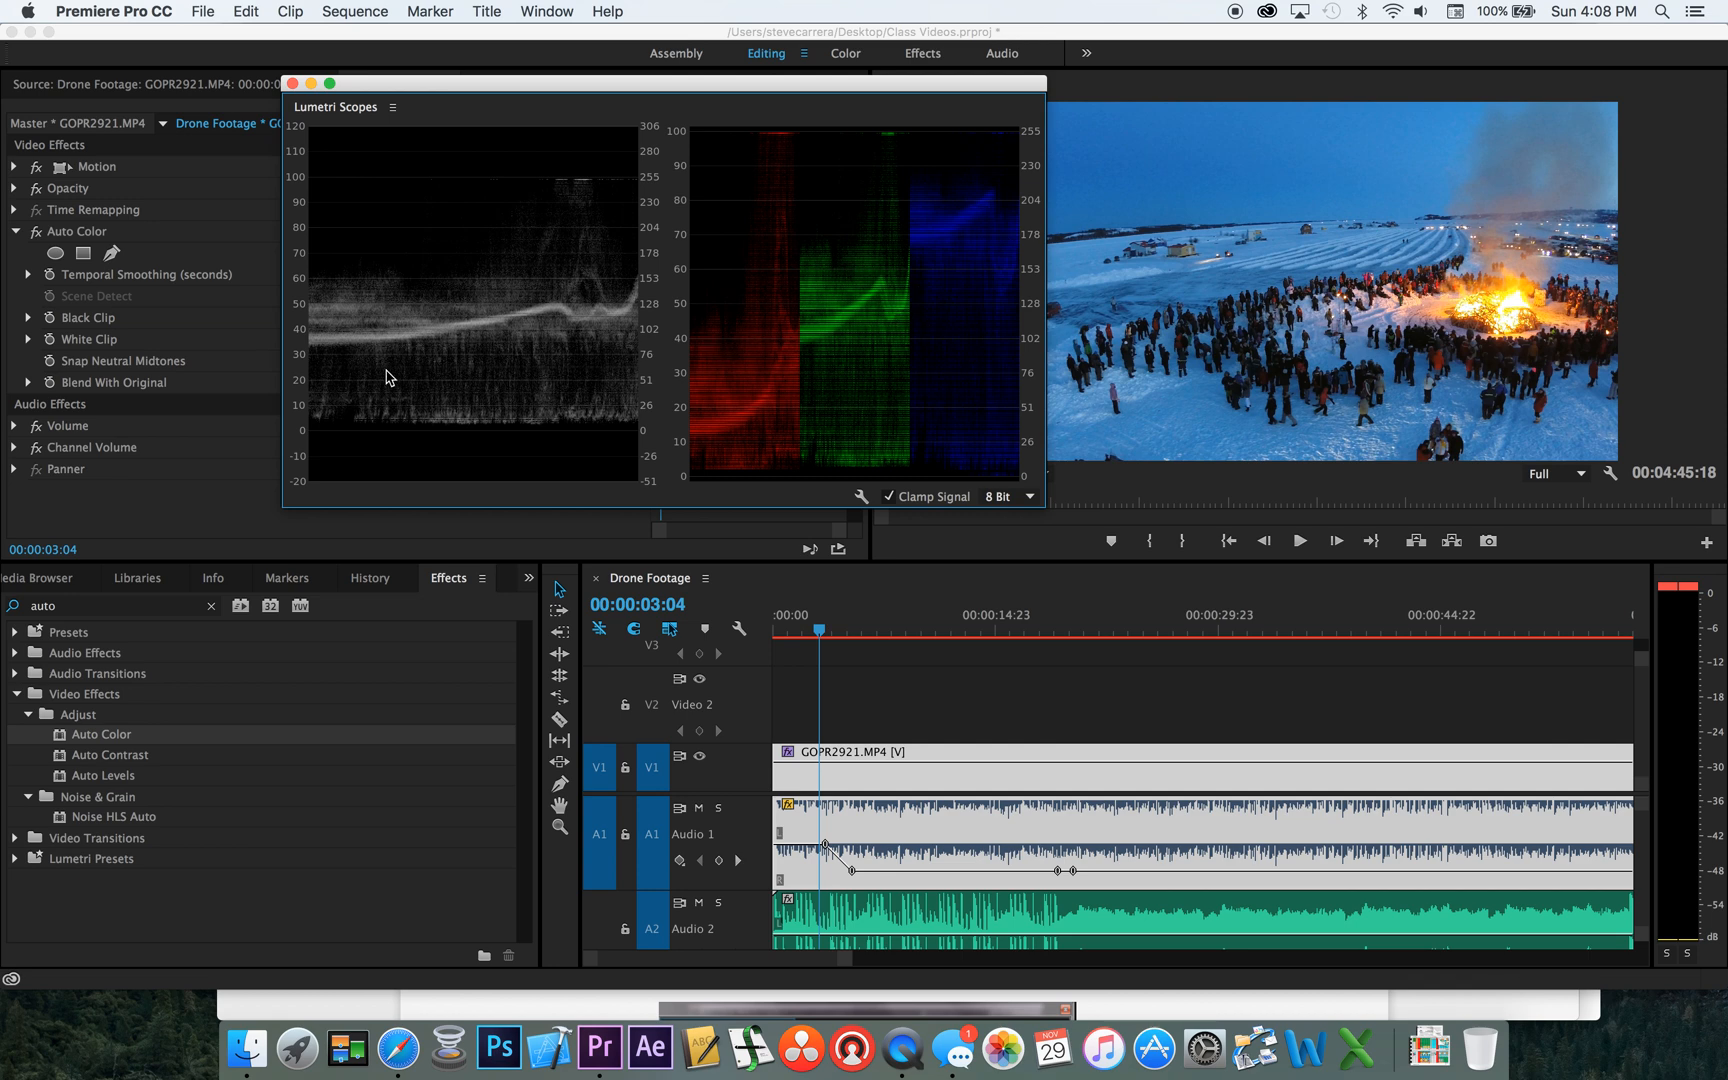
drag(449, 84, 539, 78)
drag(339, 340, 458, 340)
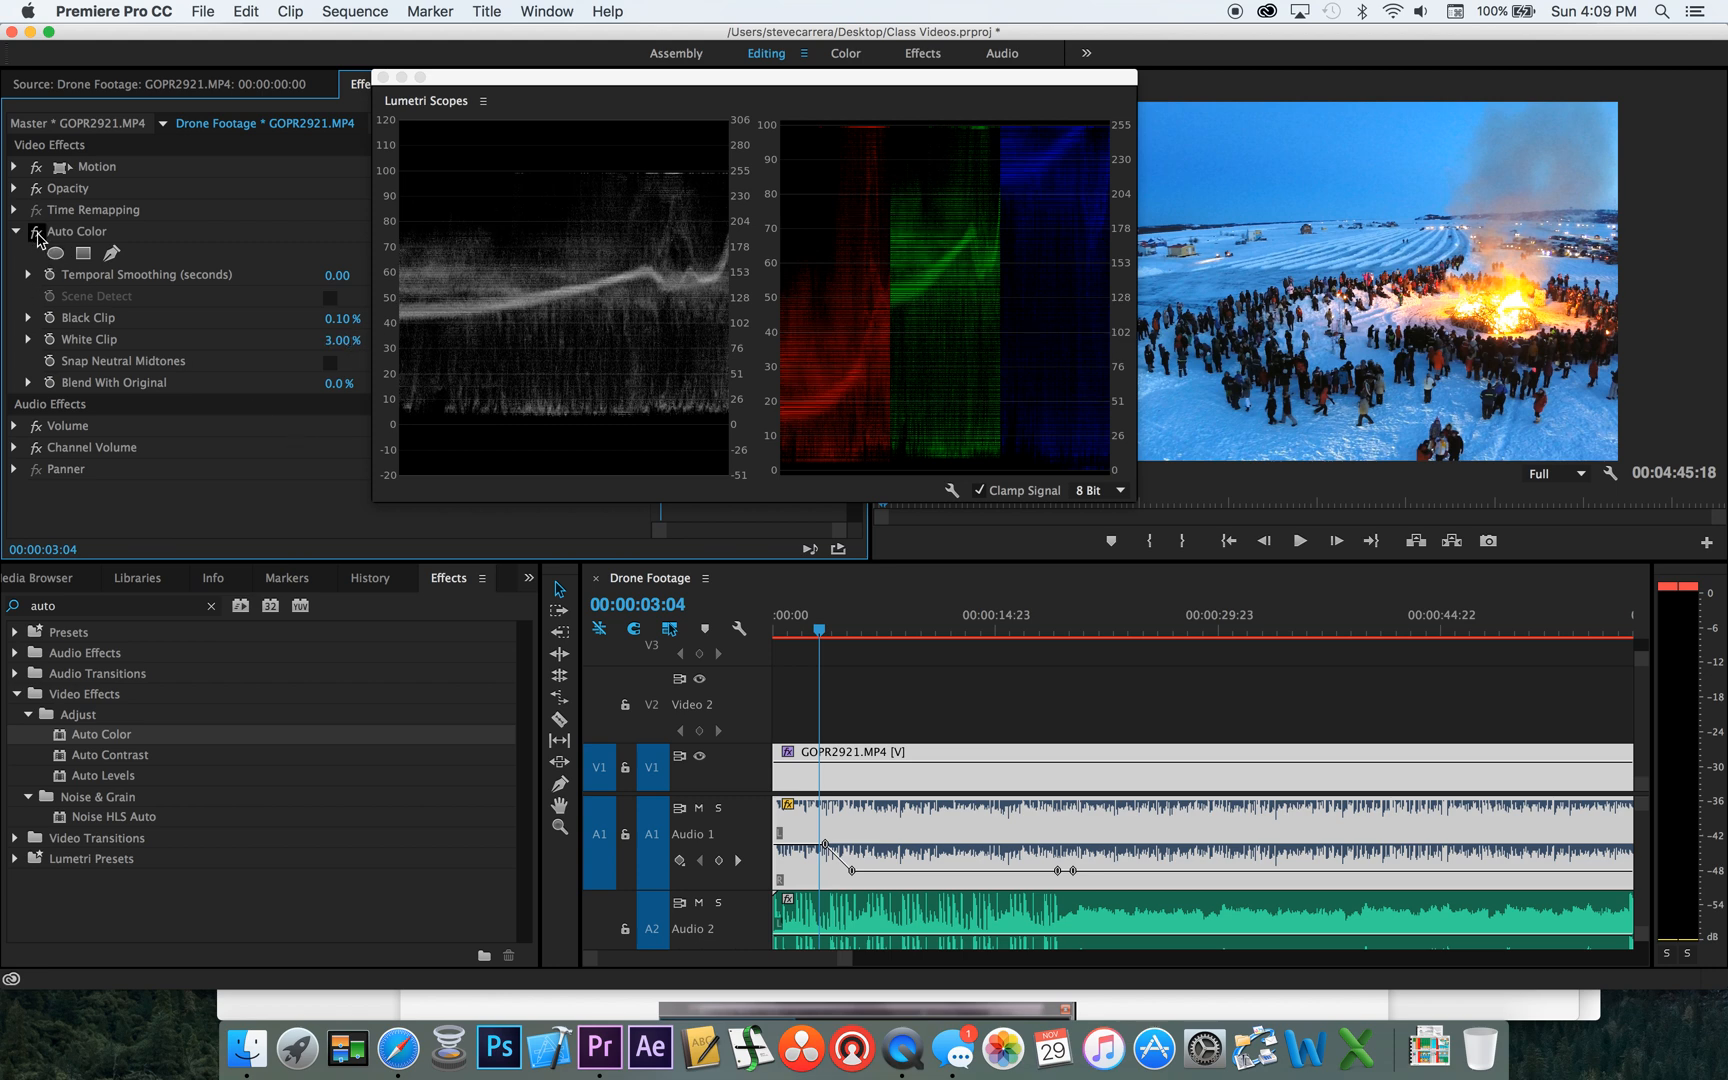
Compare the clip with Auto Color disabled and enabled, and close the Lumetri Scopes window
click(37, 232)
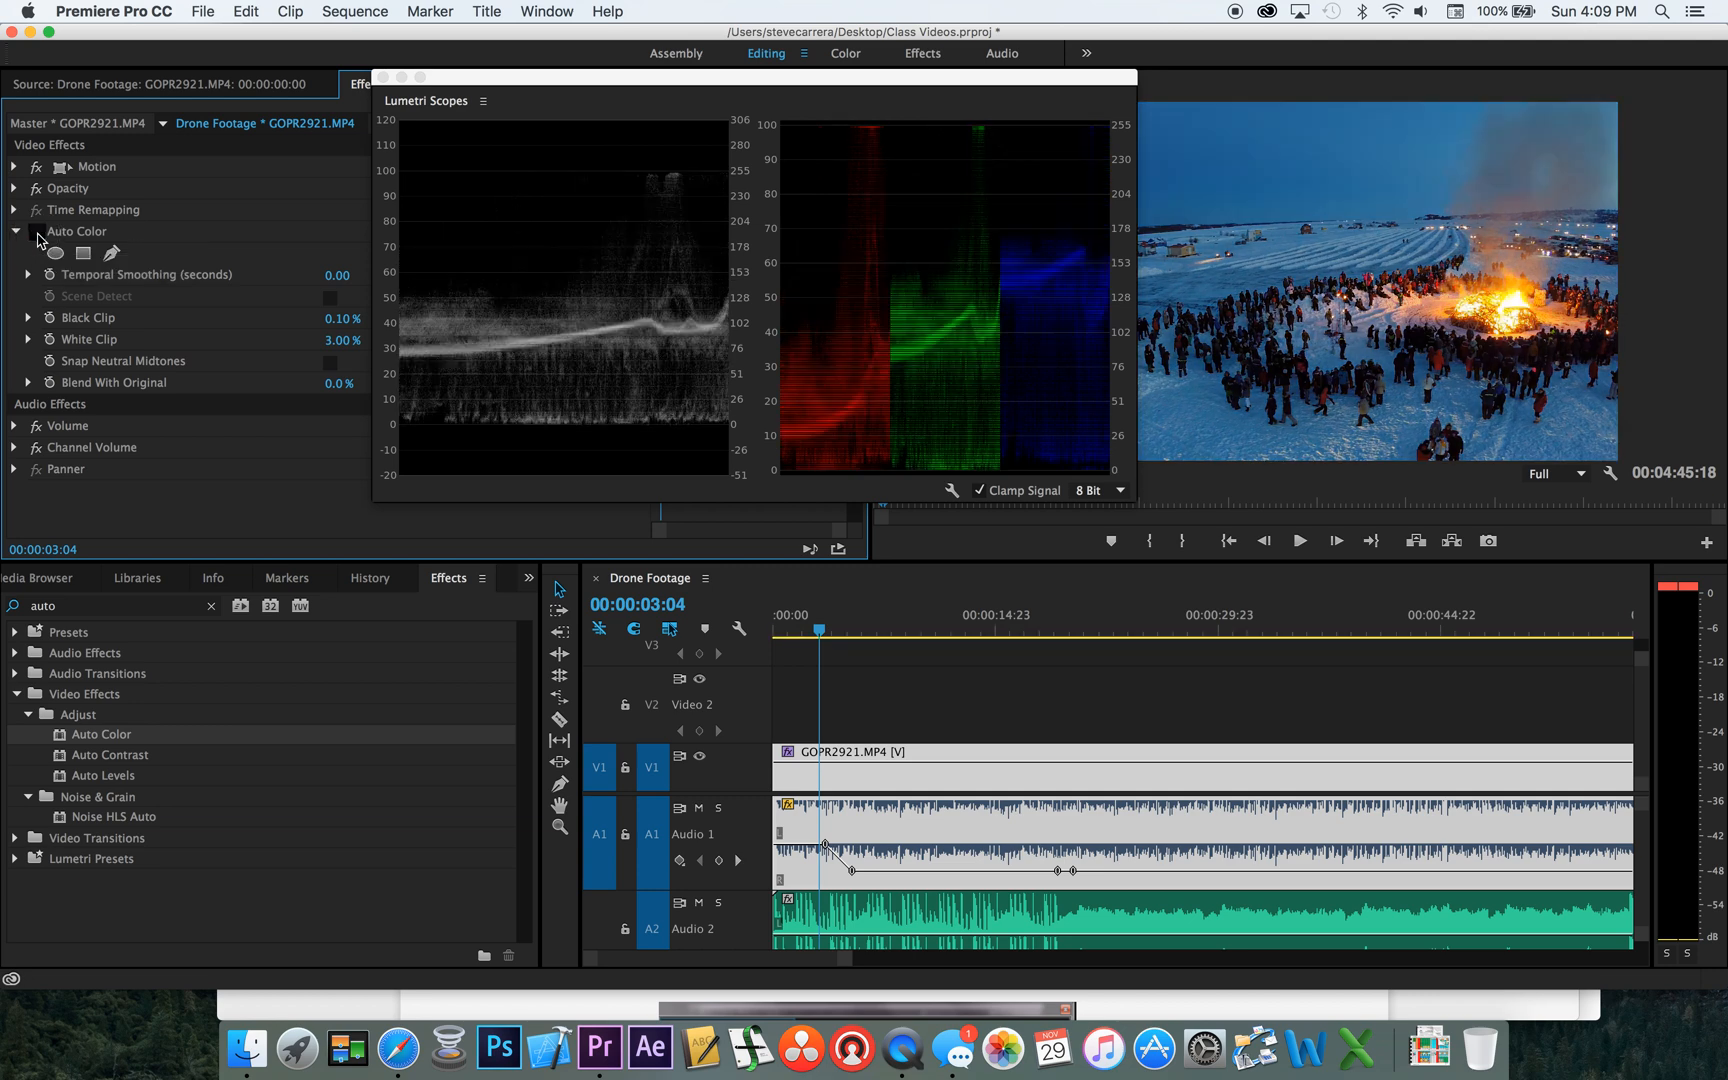
click(38, 234)
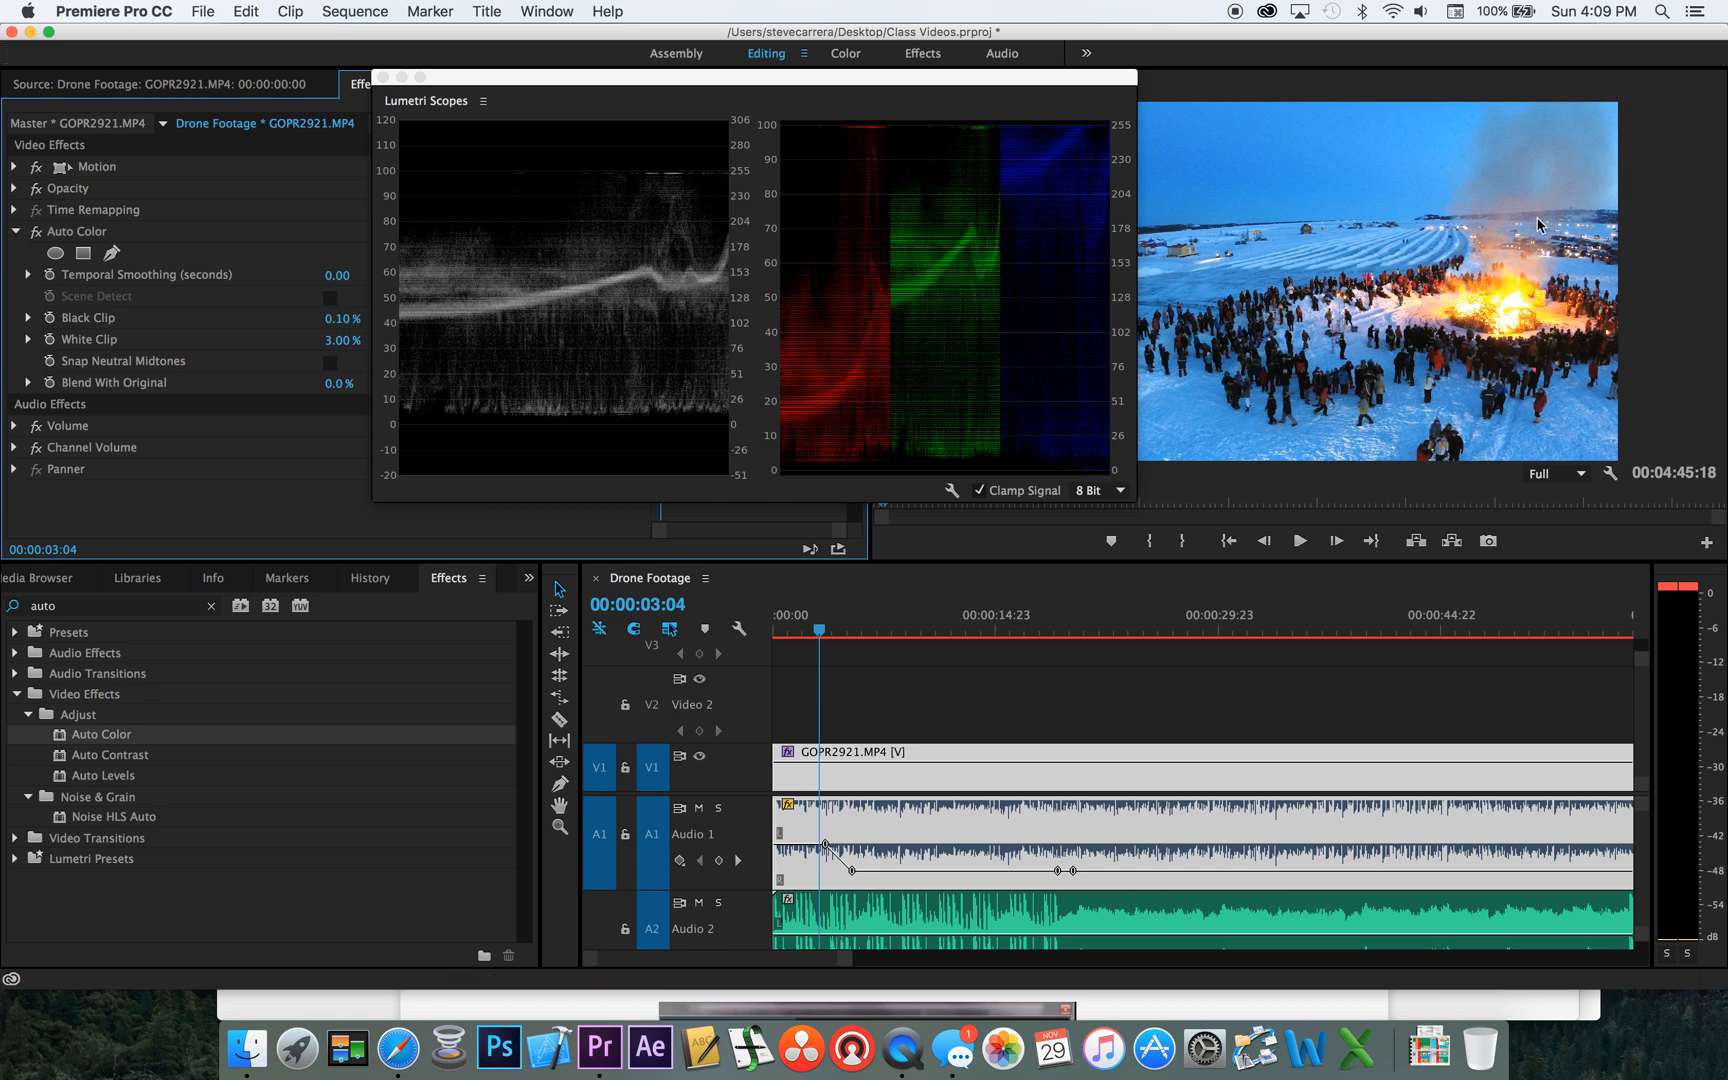
drag(968, 84, 1100, 140)
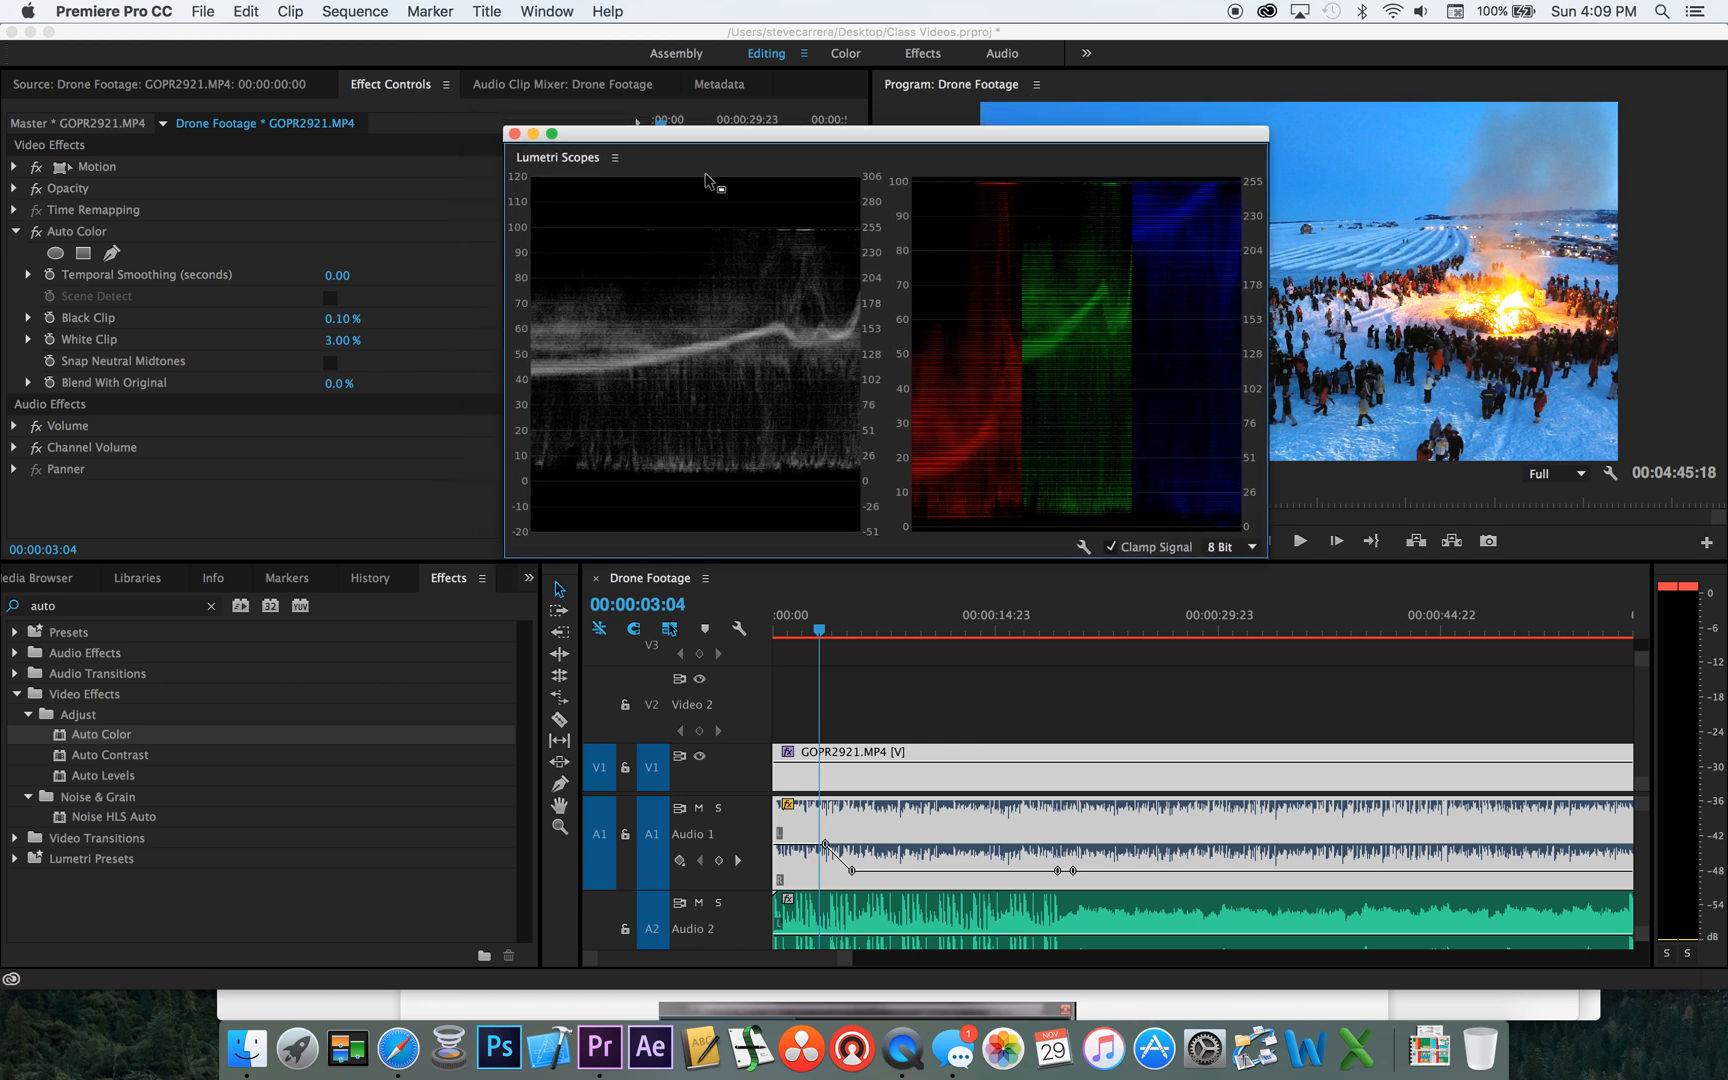
click(514, 134)
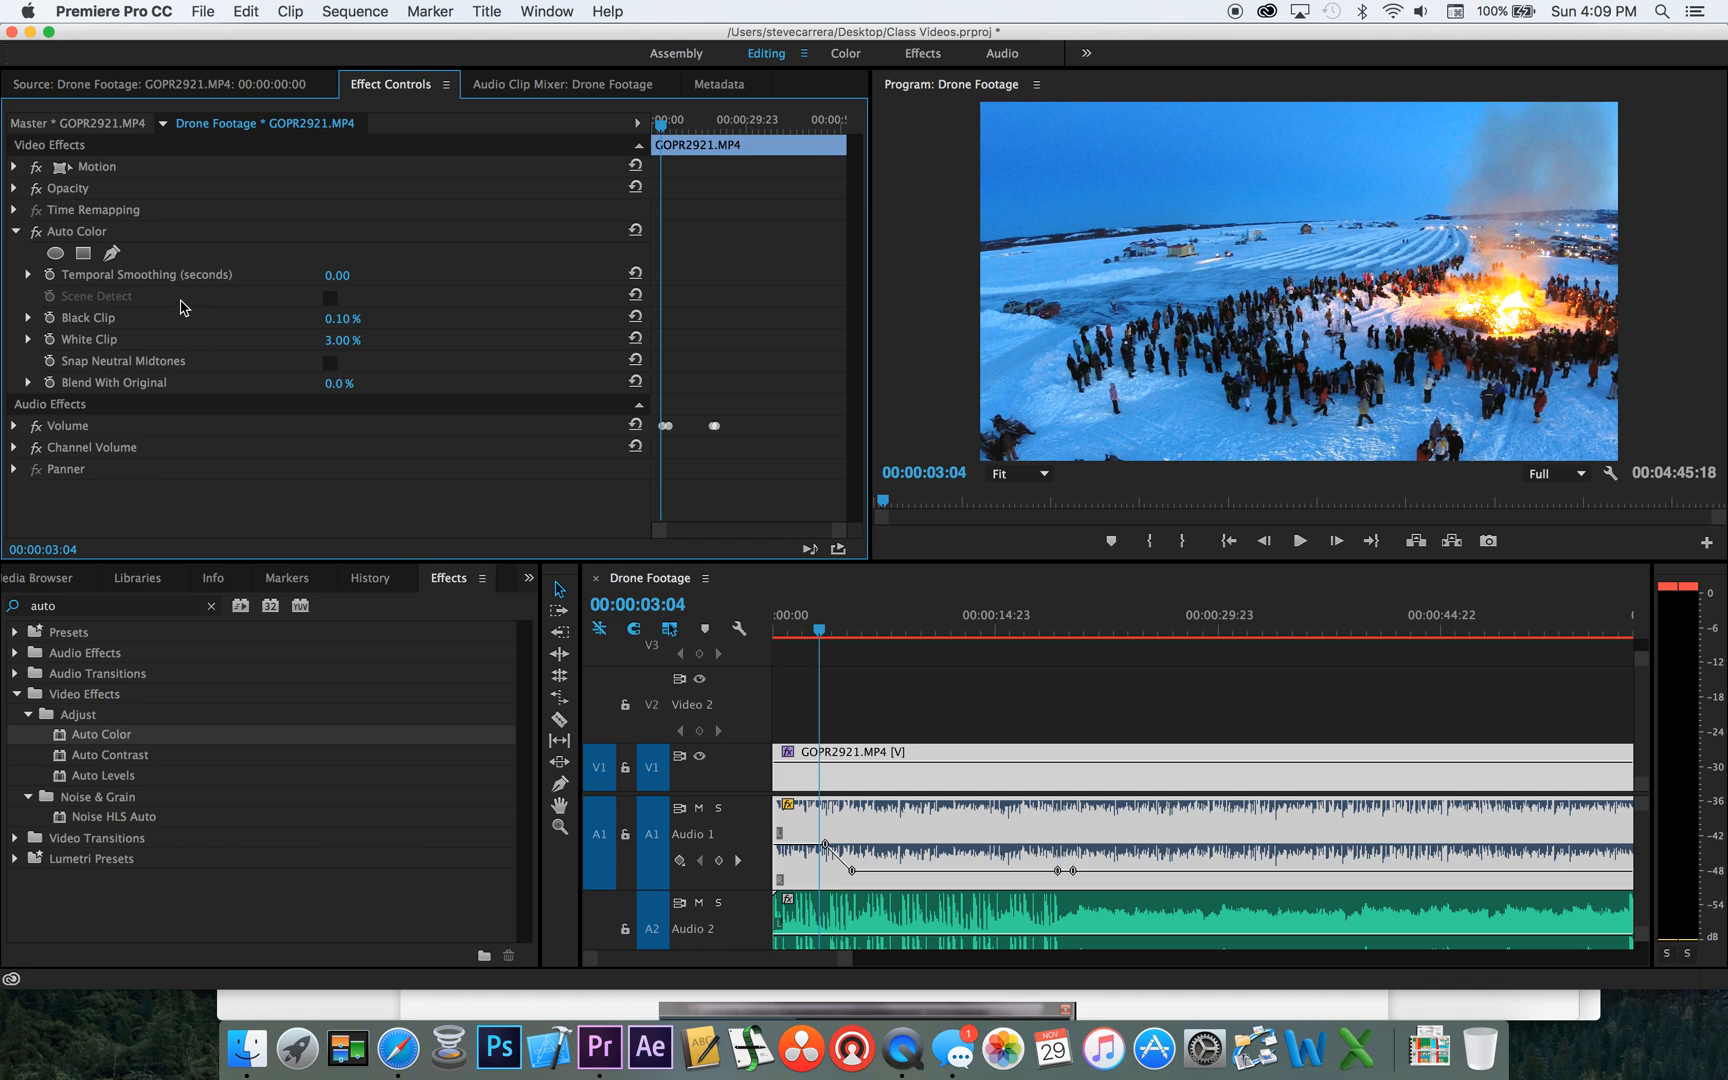
Save the clip's Auto Color settings as a Scale-type preset named "Ice Evening Preset" with no description
click(93, 236)
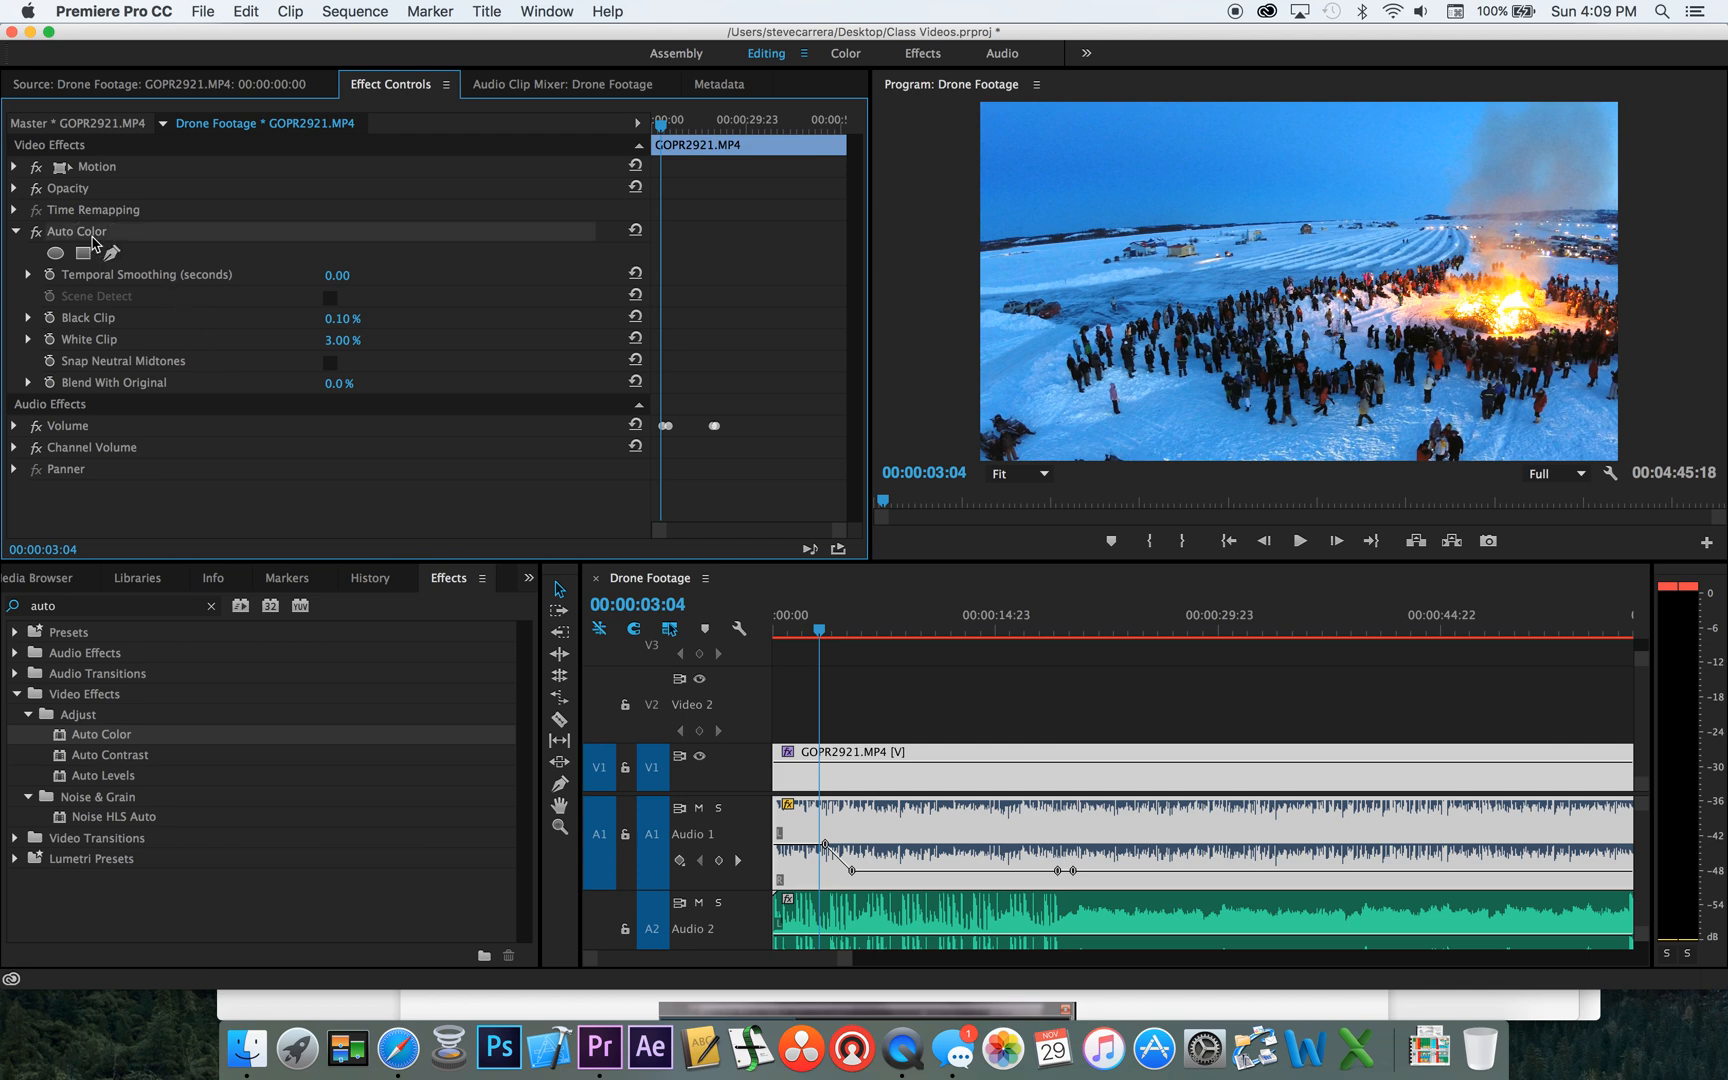
right_click(93, 240)
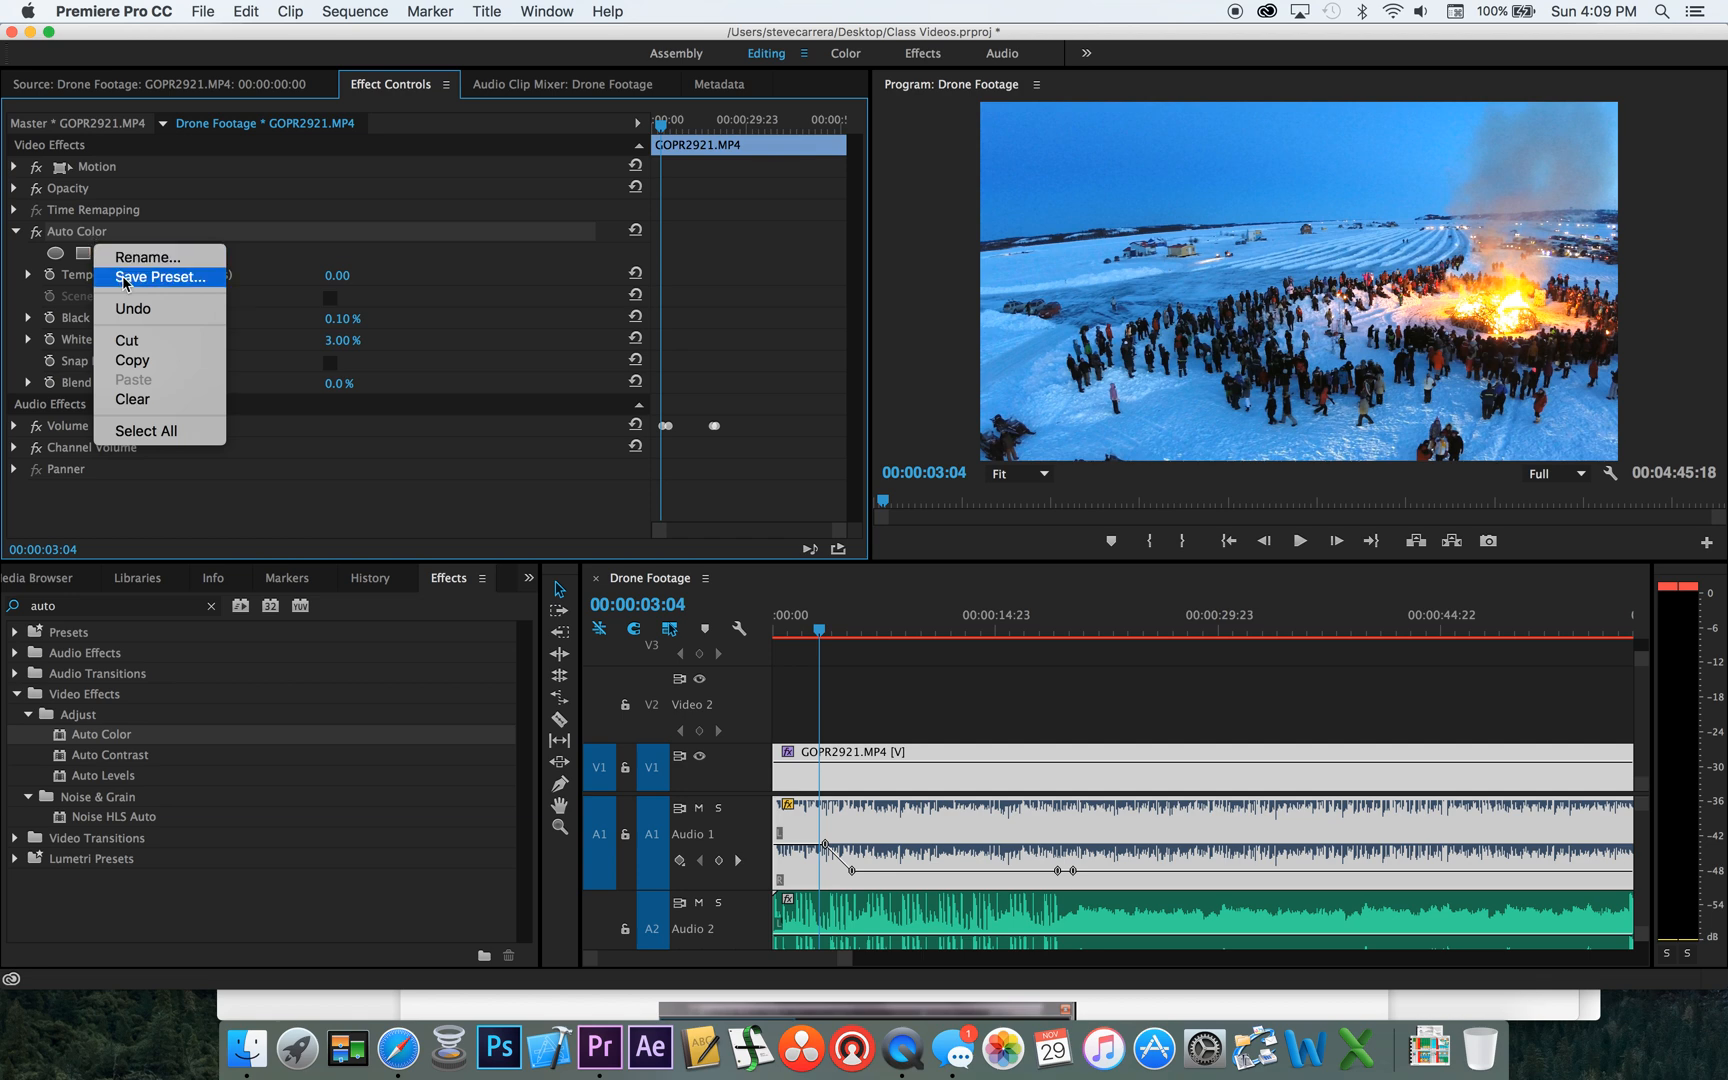
click(125, 278)
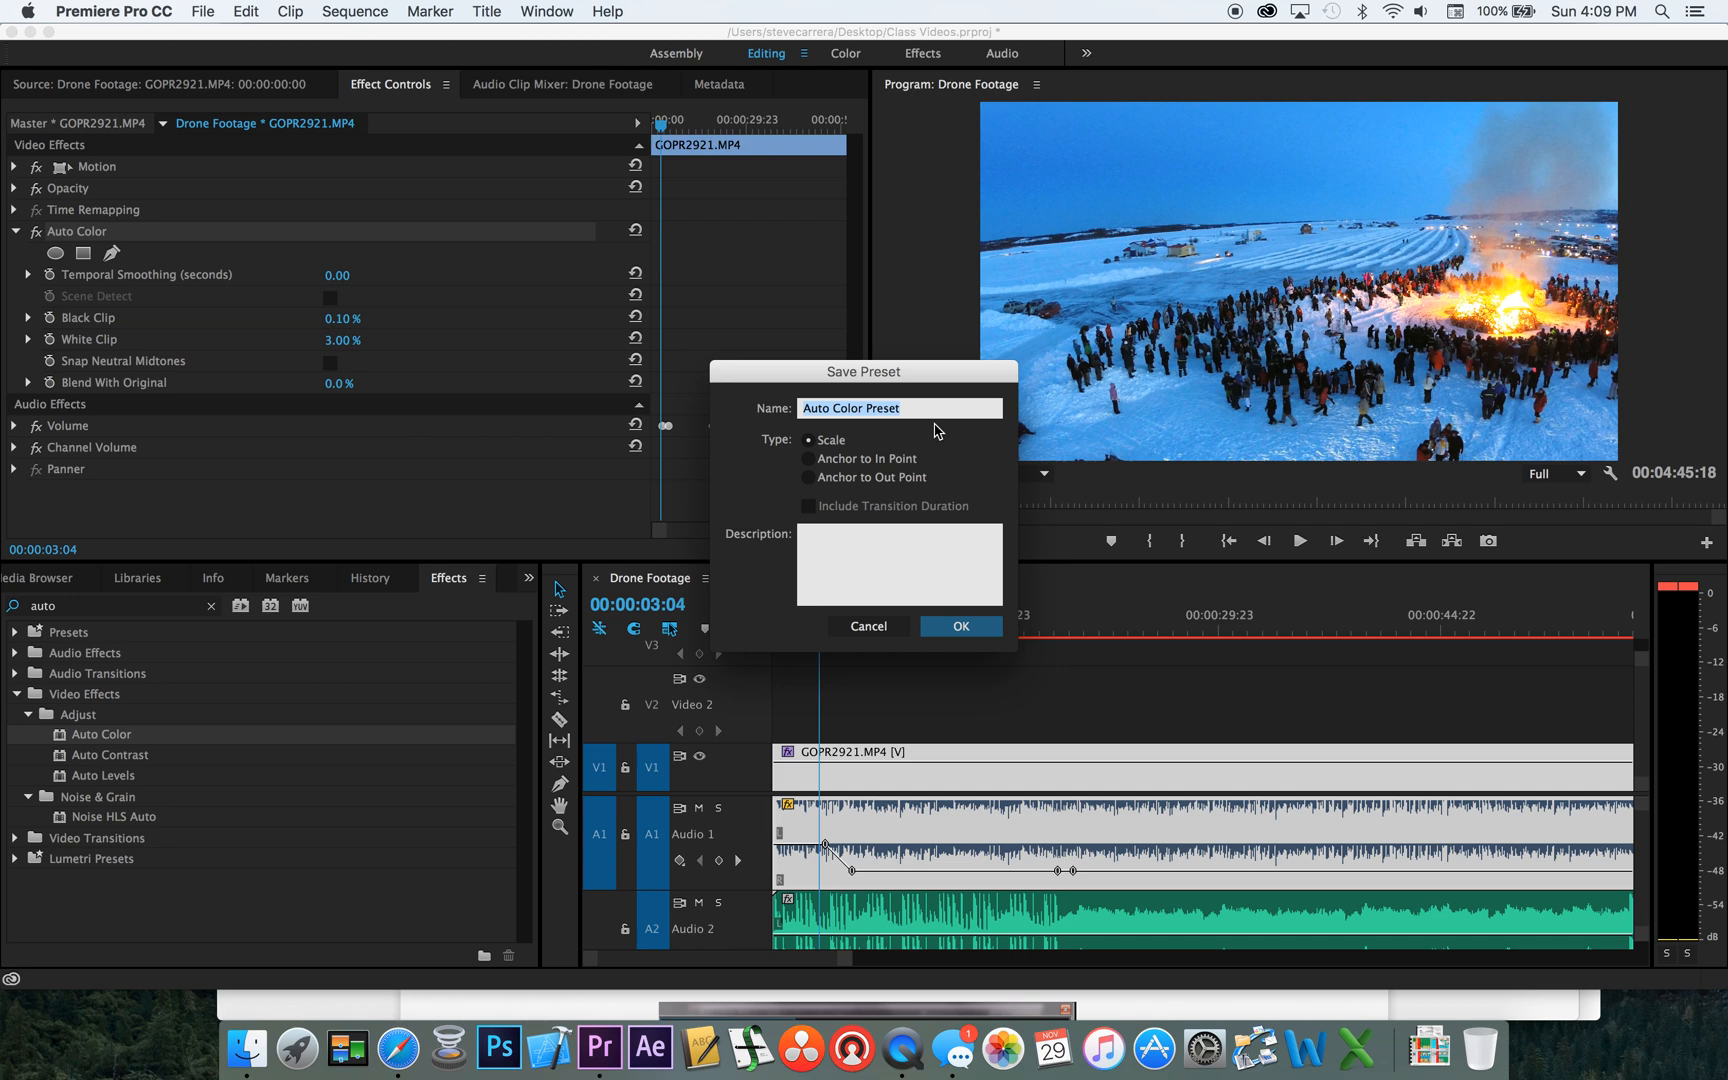
key(BackSpace)
click(858, 537)
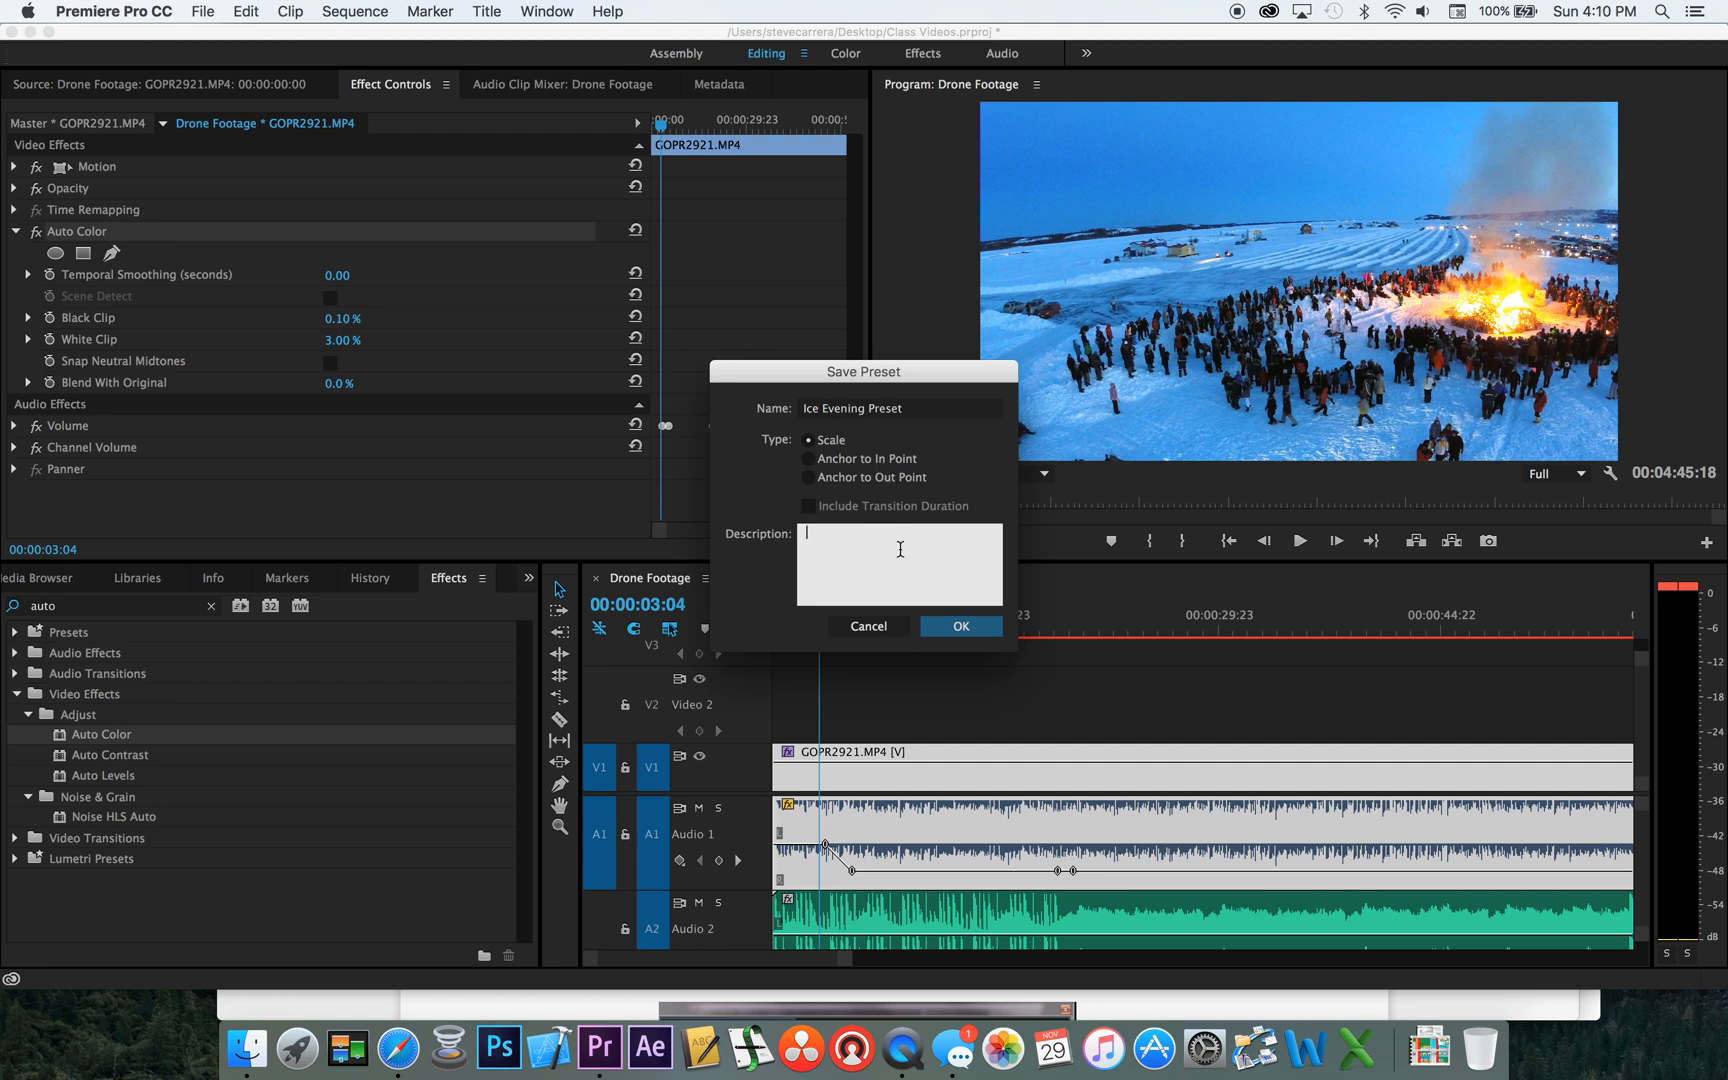
click(963, 623)
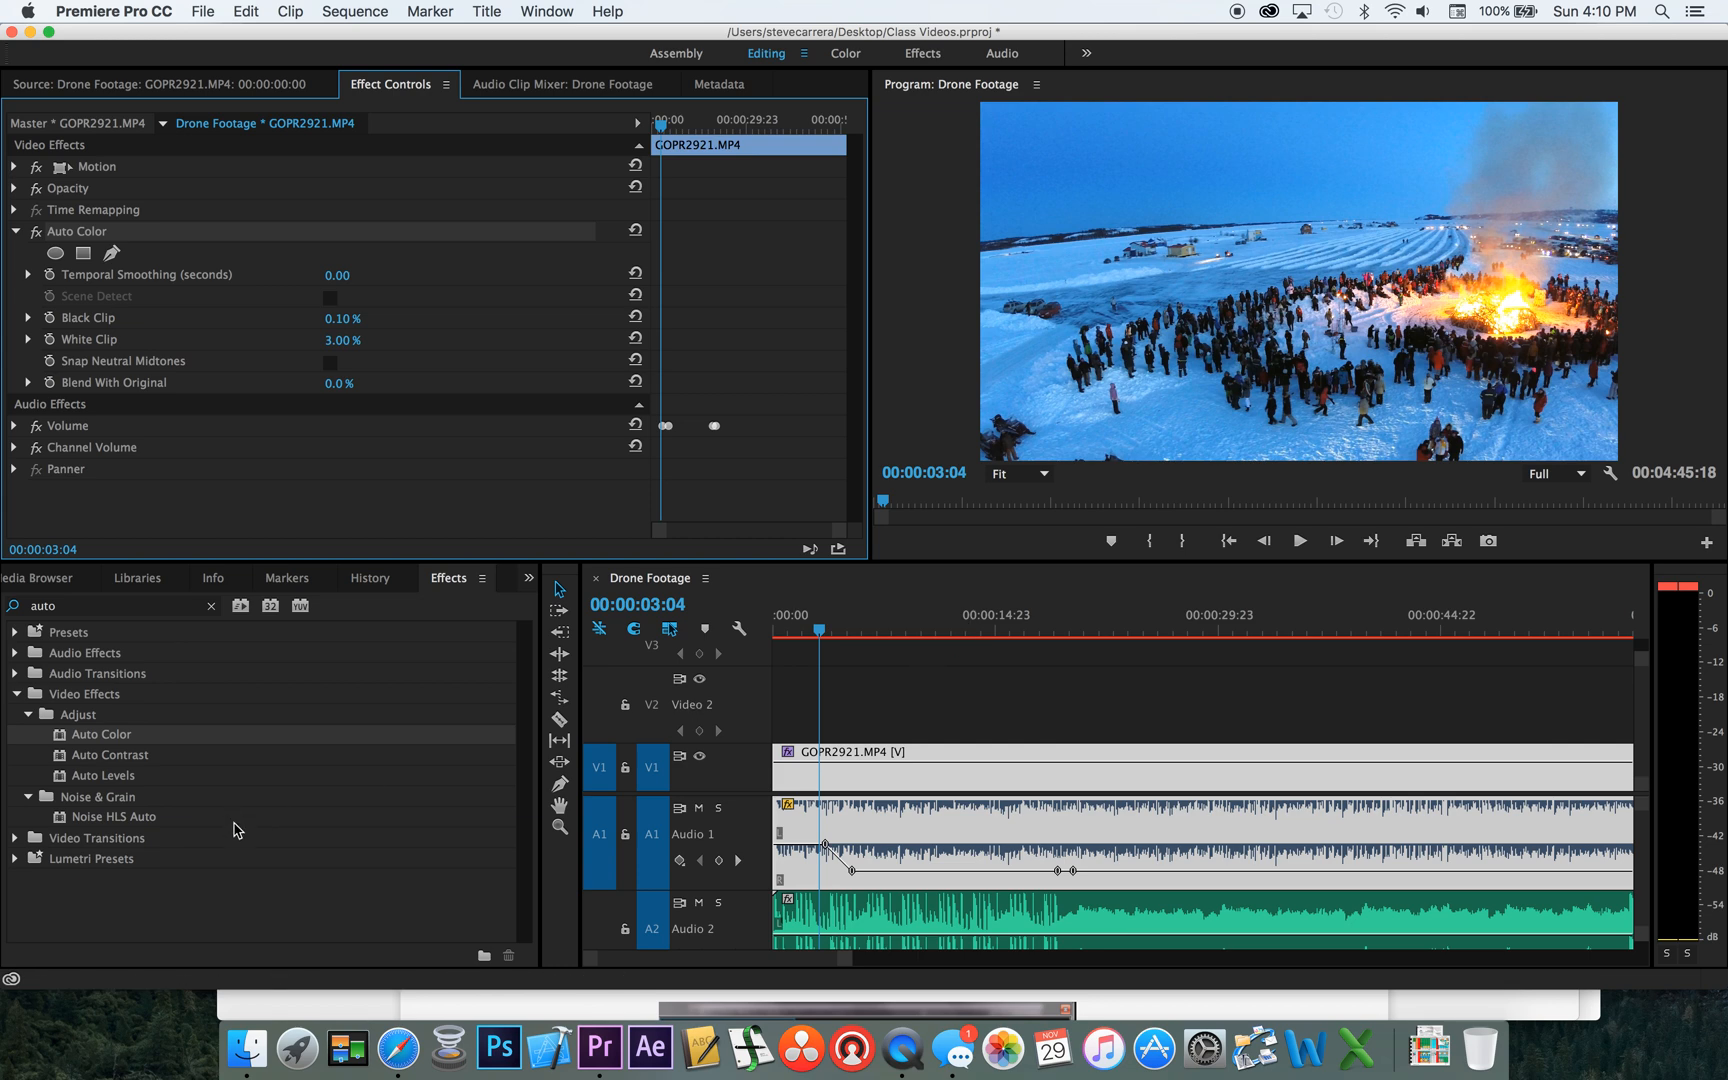
Clear the effects search and search for "ice" to locate the saved preset
click(211, 605)
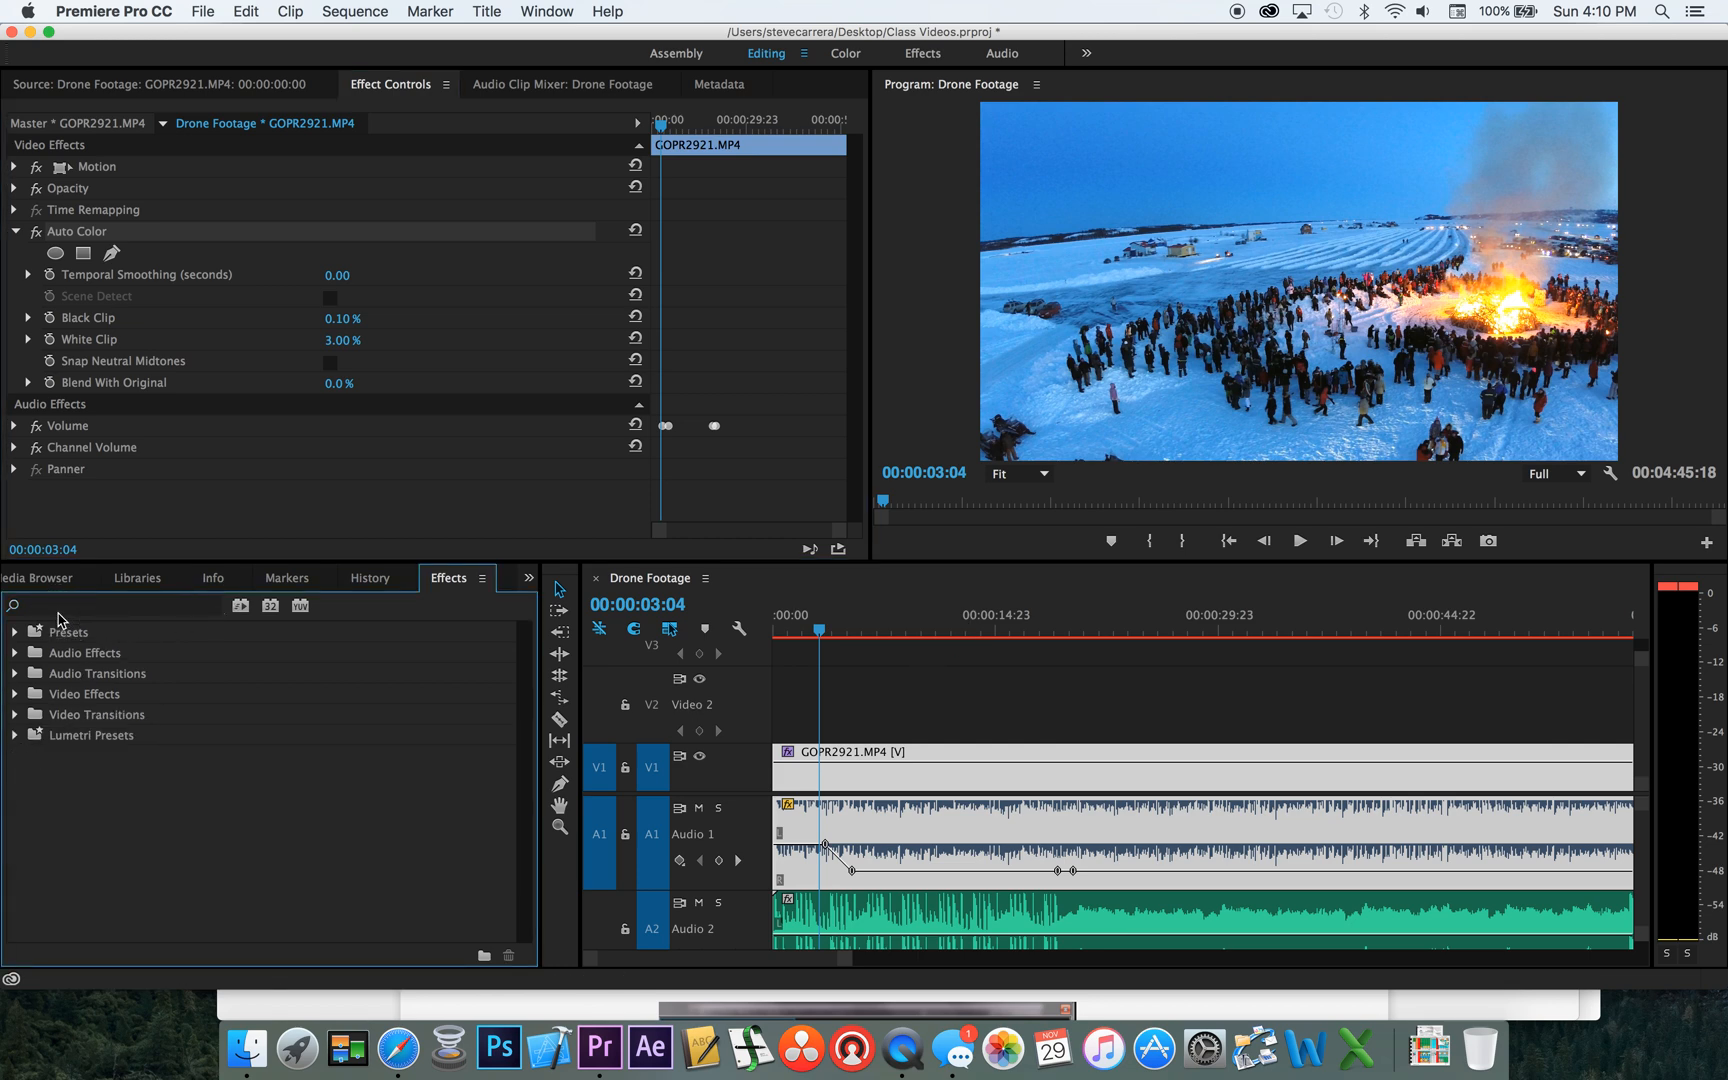
click(87, 612)
key(ctrl+super+Escape)
click(173, 609)
text(ice)
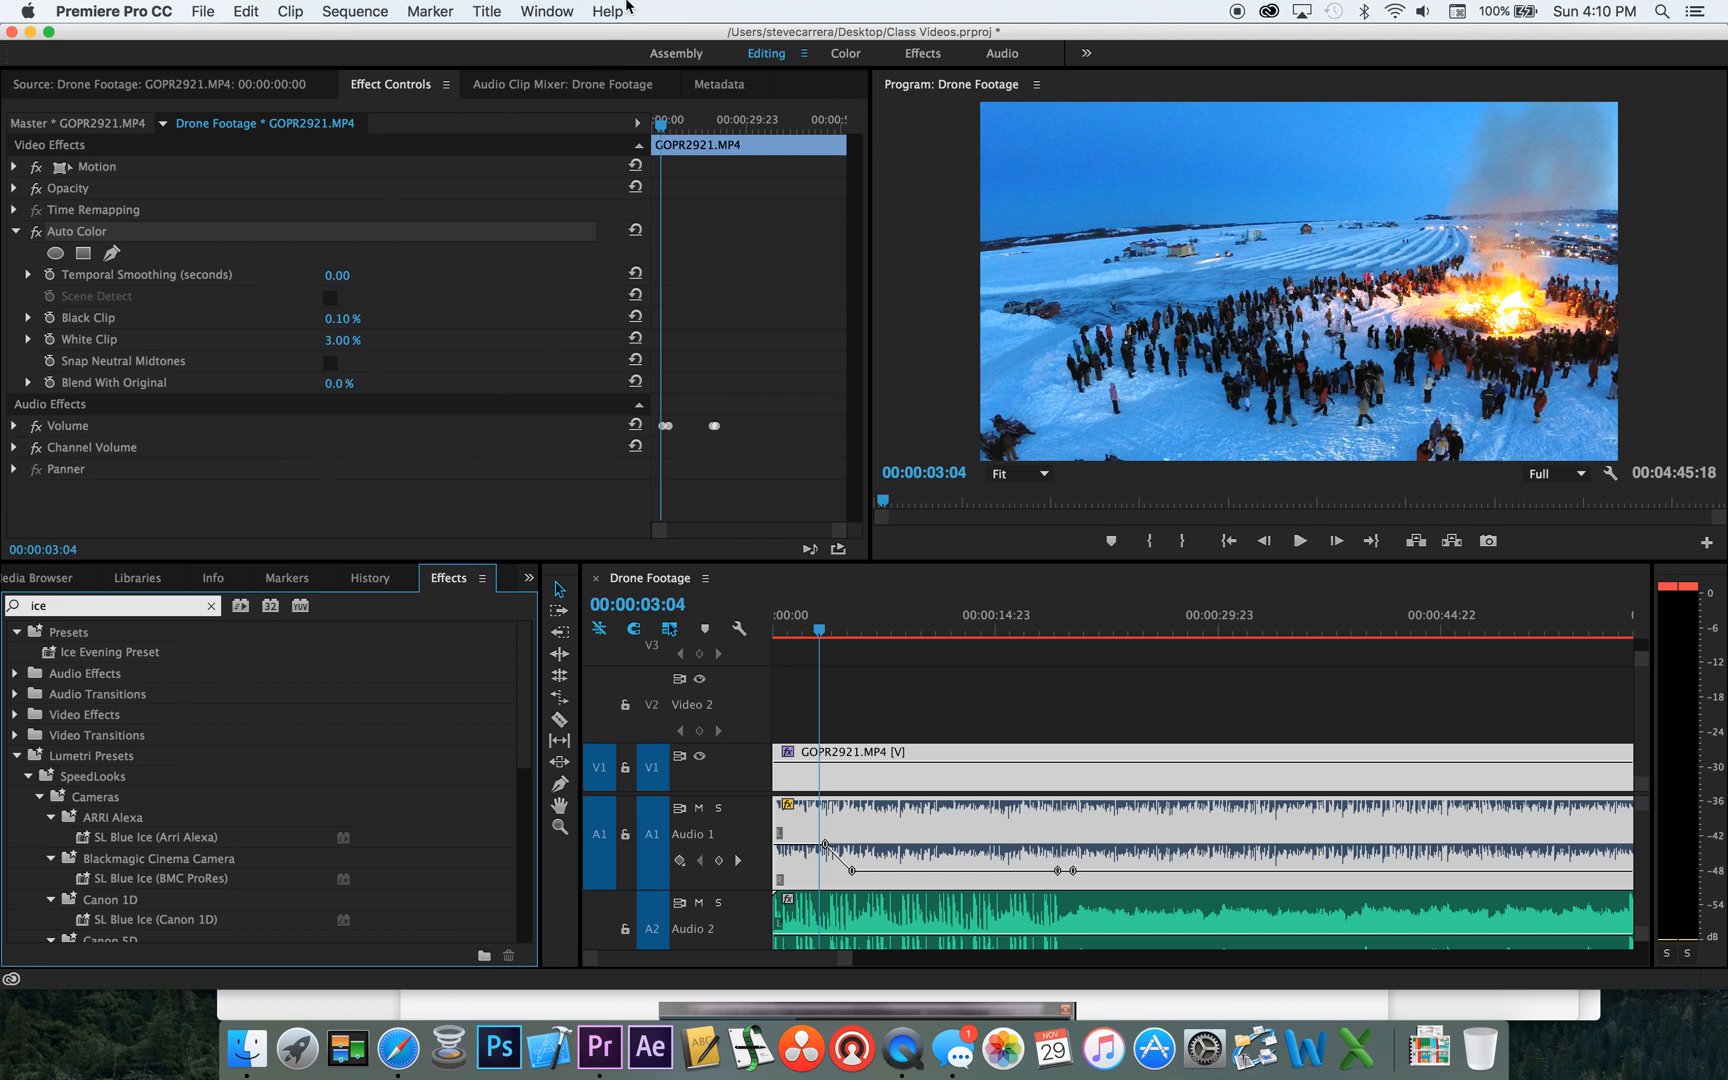
Open the Lumetri Scopes, search the effects for "auto", and apply Auto Contrast to the GOPR2921.MP4 clip
click(537, 12)
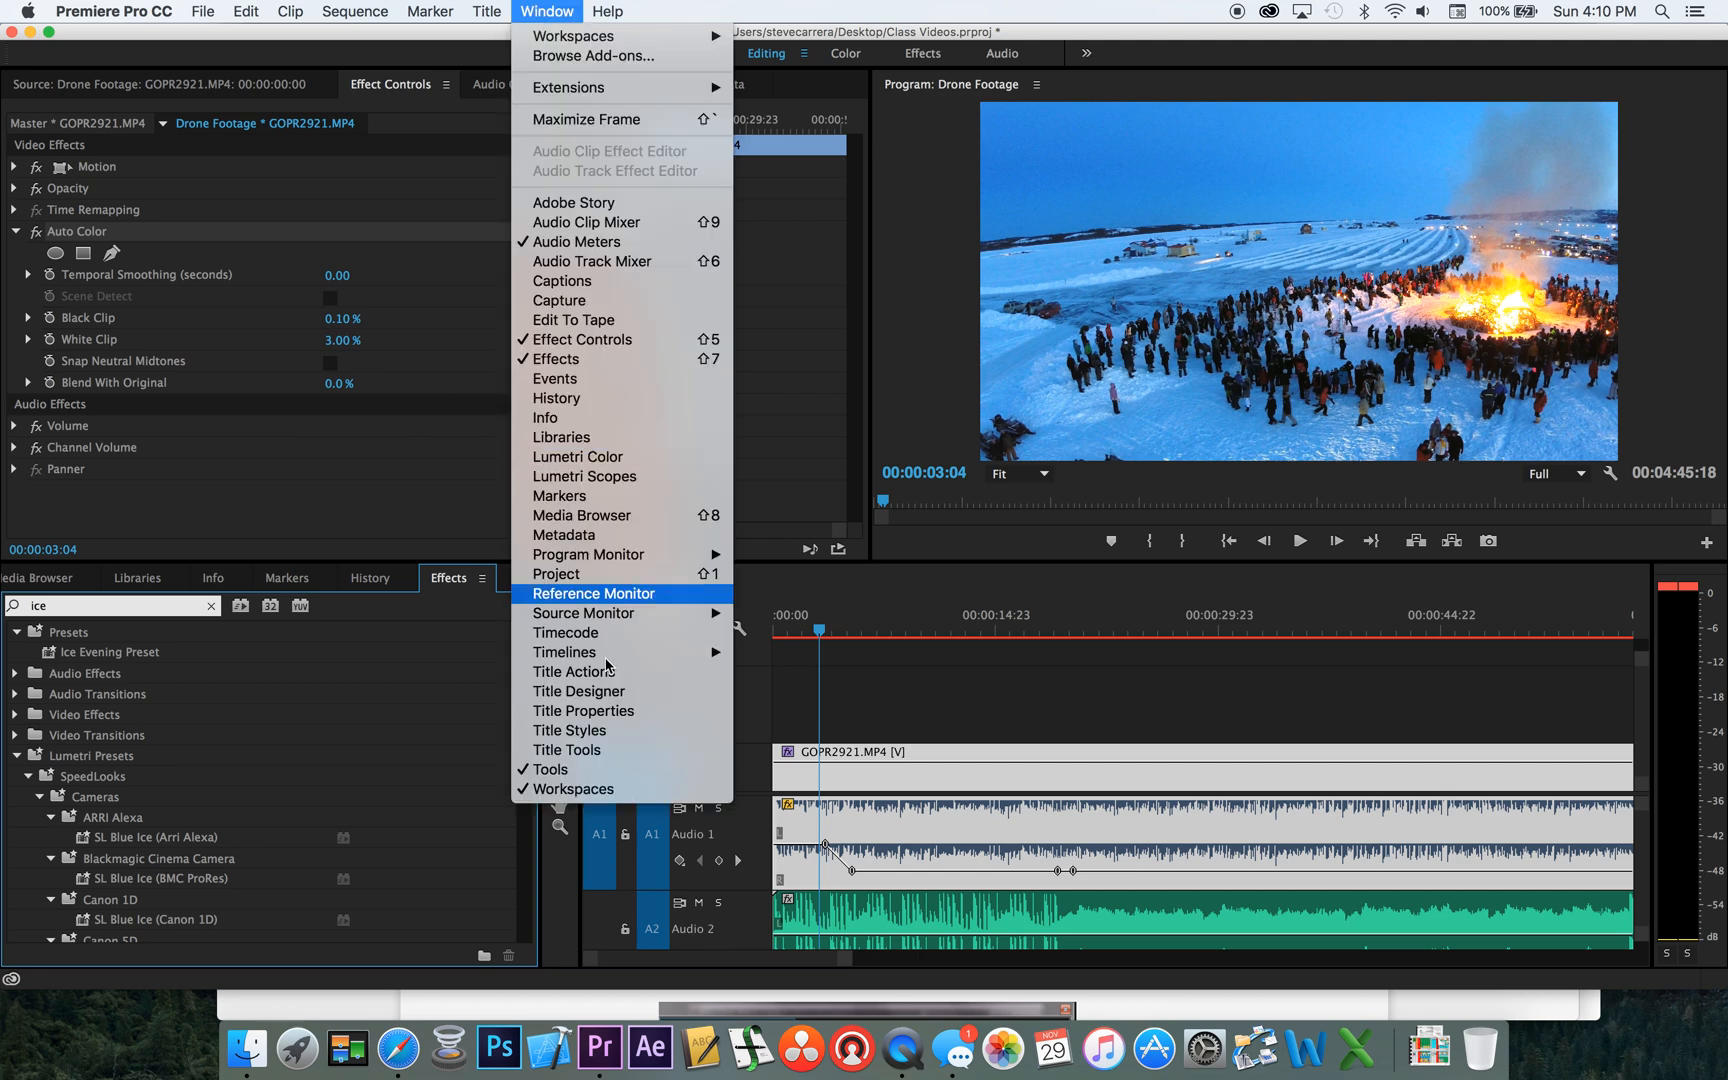
click(610, 476)
click(89, 606)
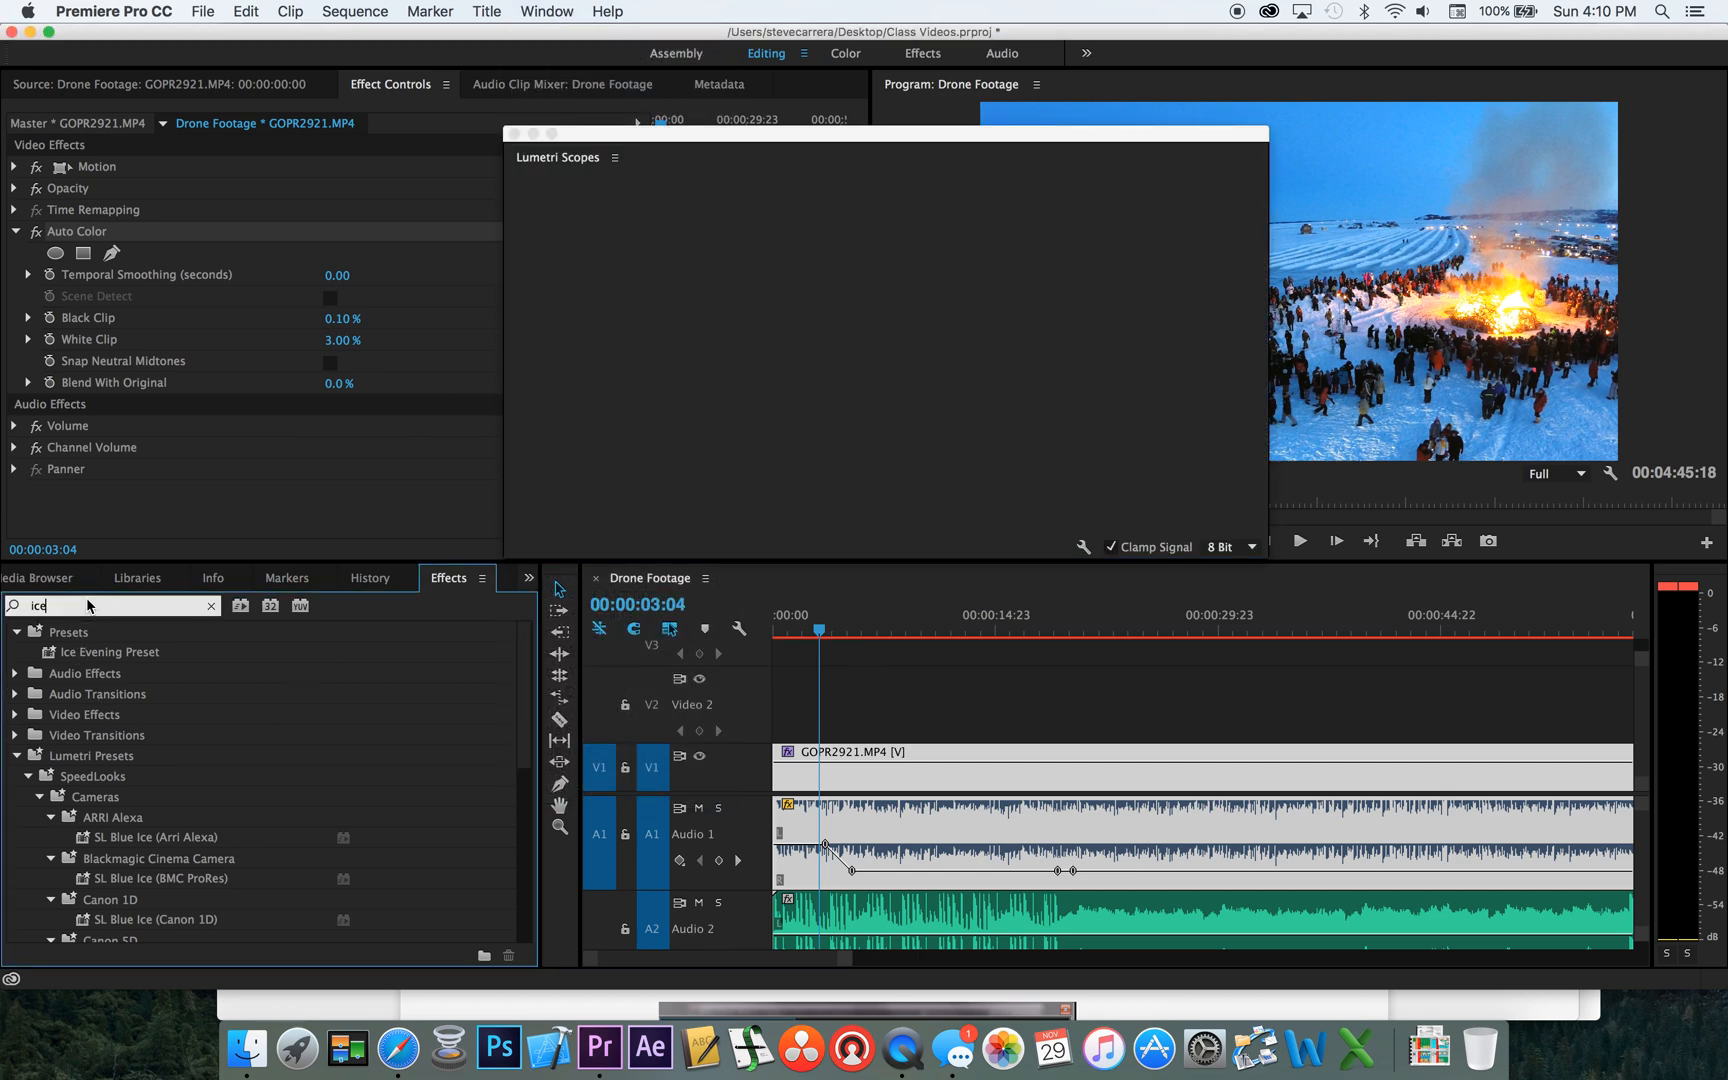
text(auto)
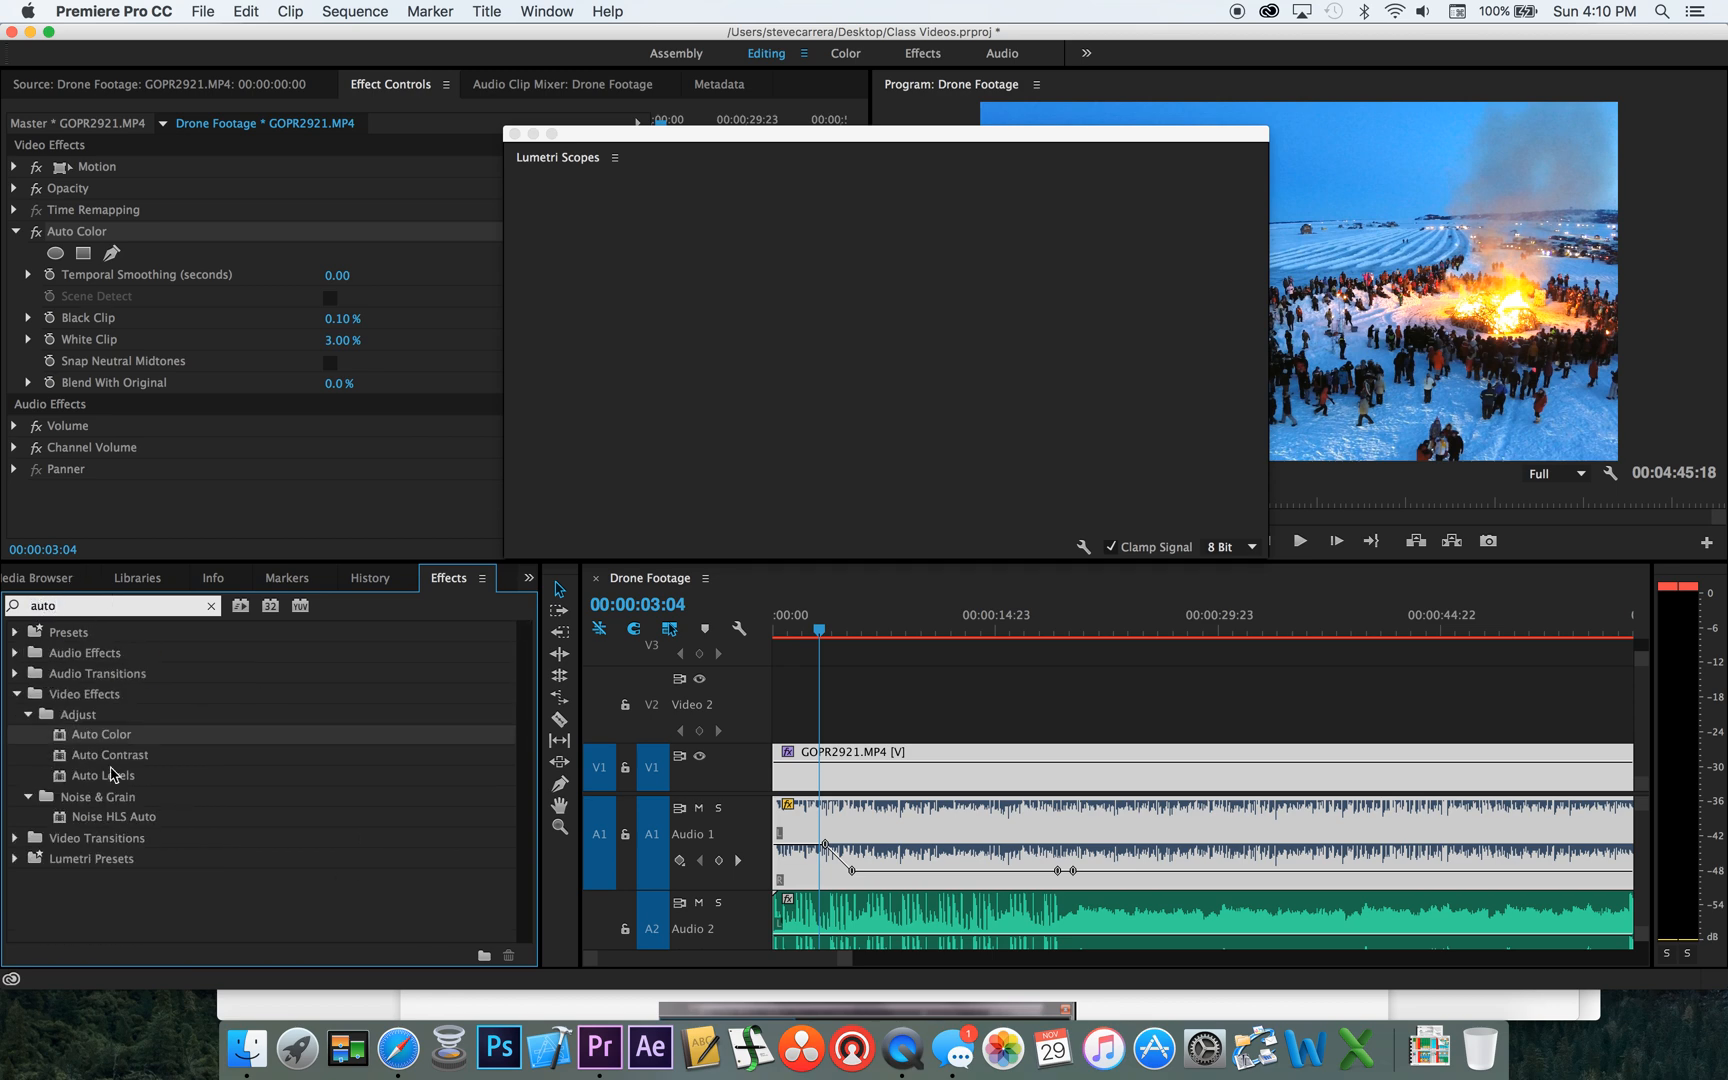
drag(770, 141, 589, 117)
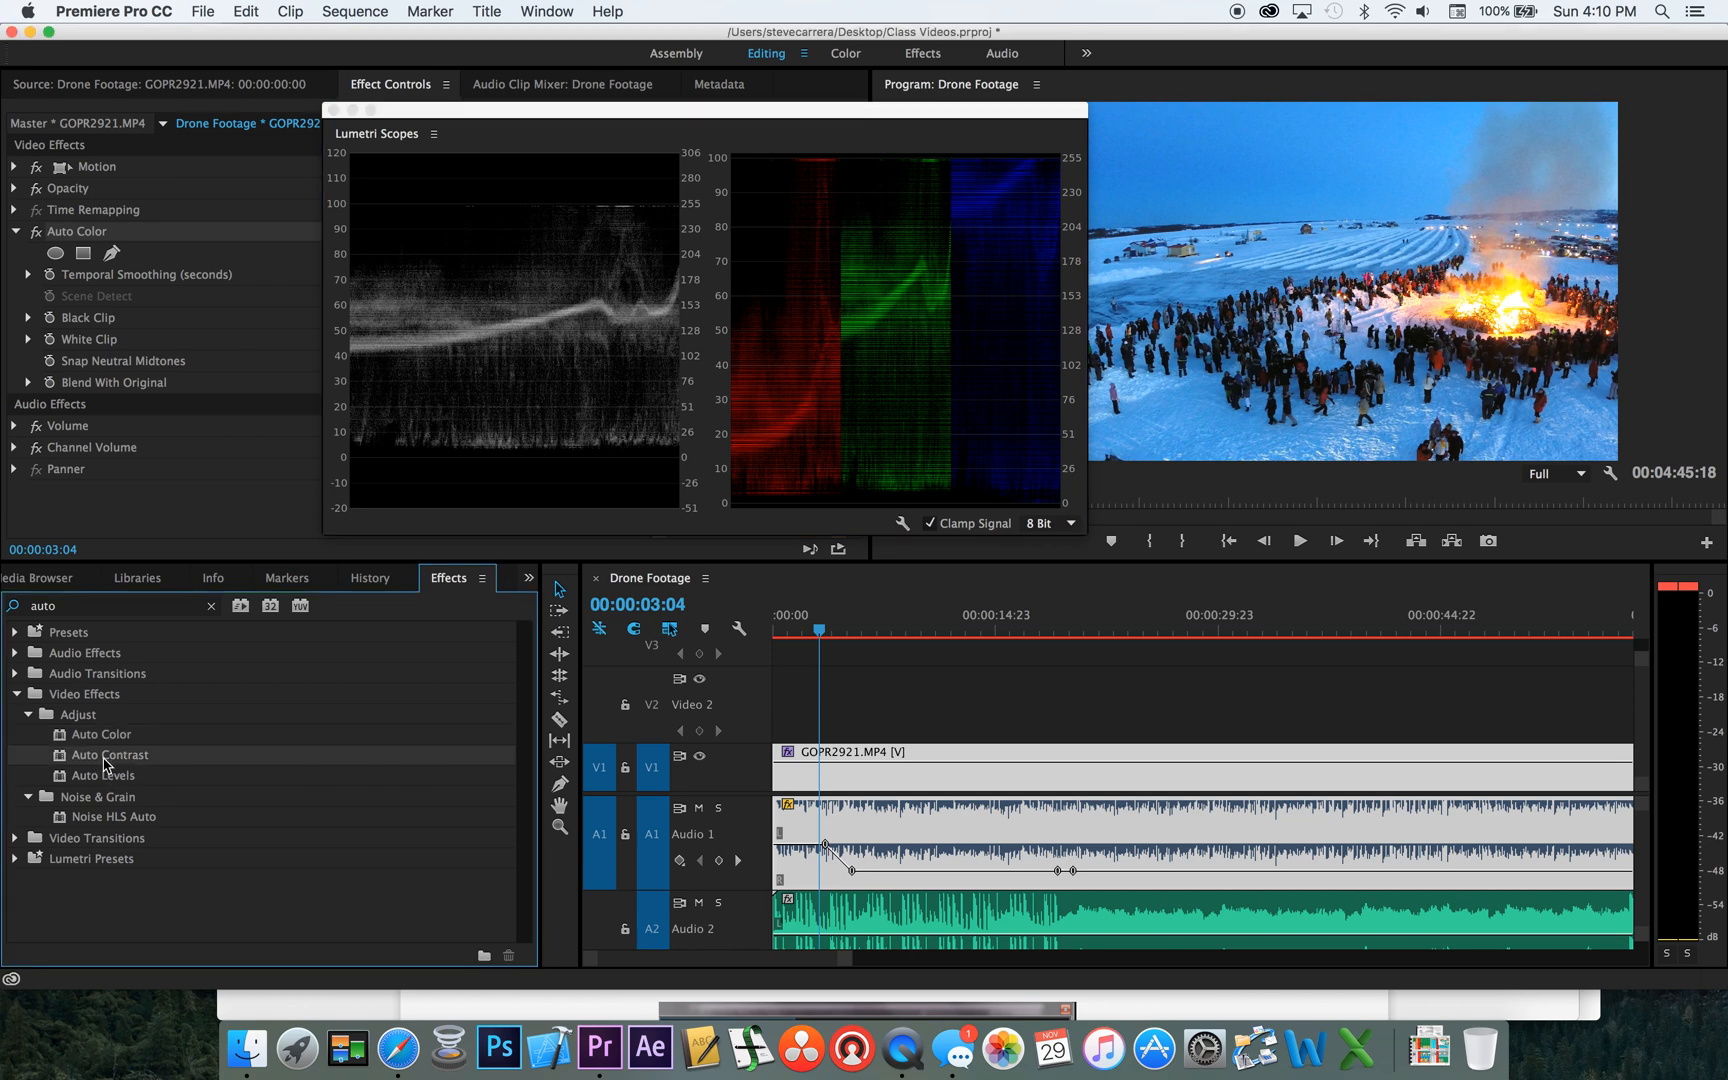
drag(92, 755, 966, 757)
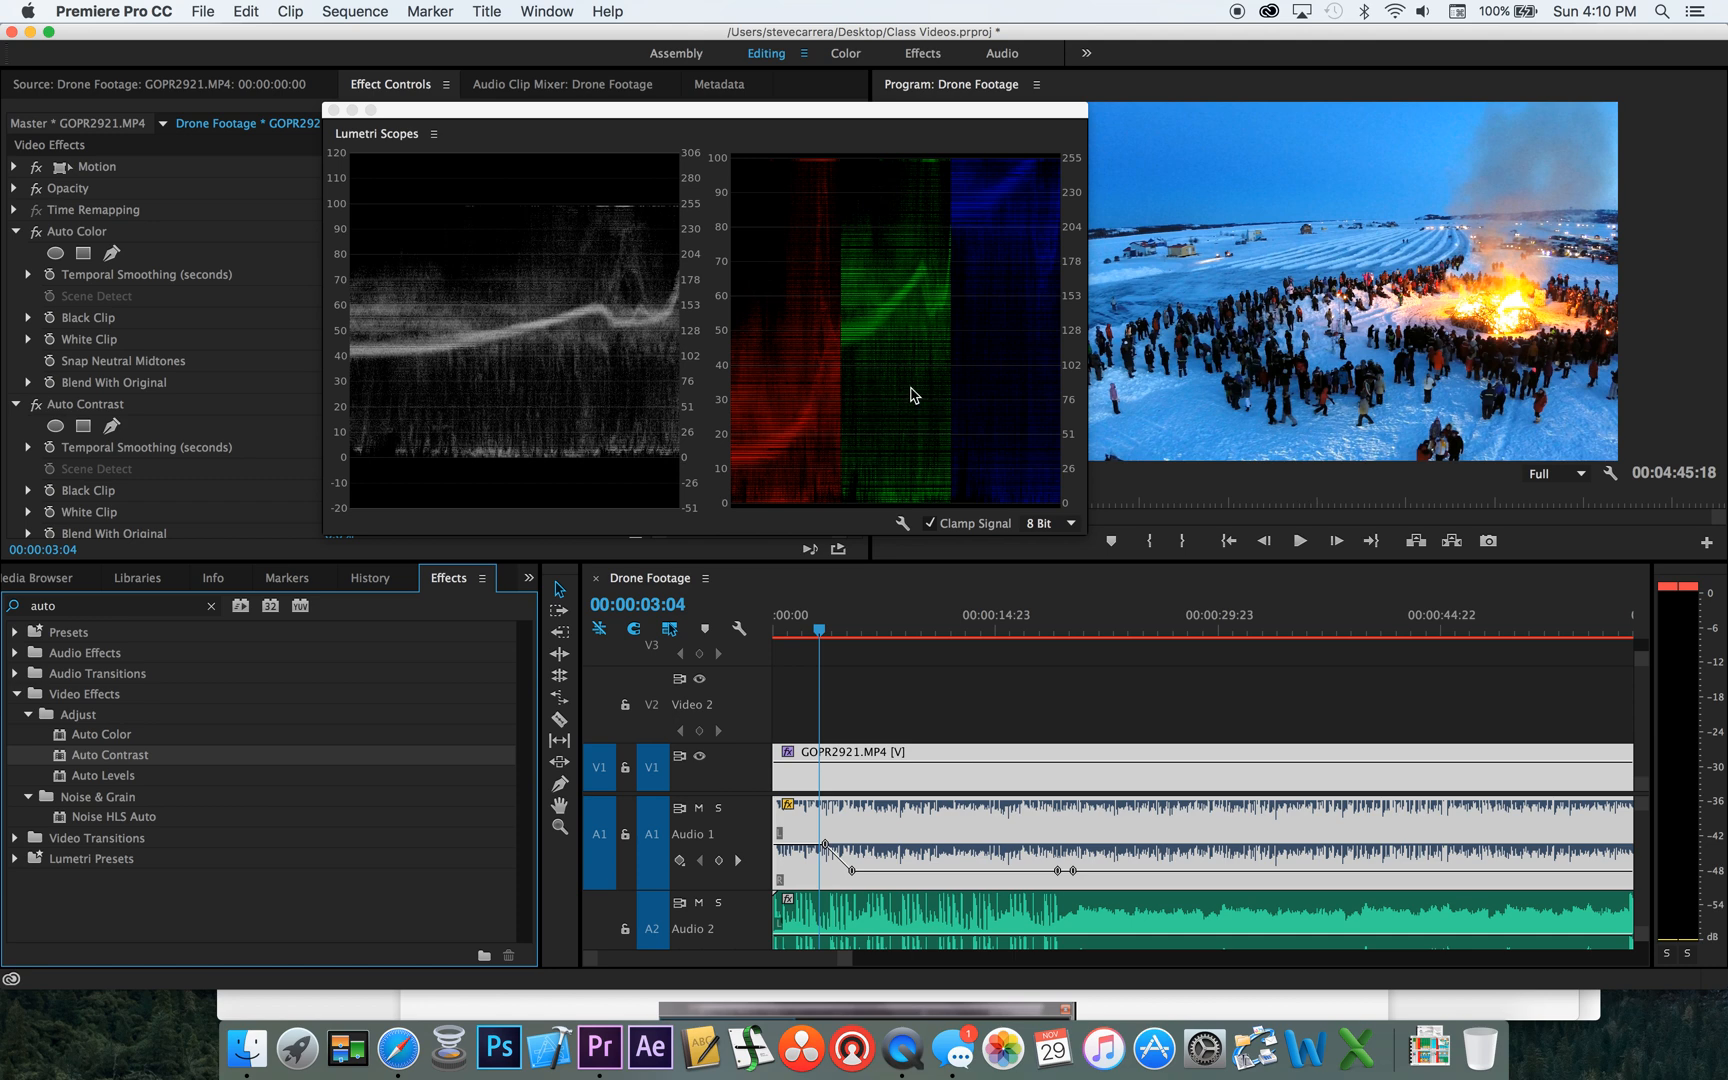
Reposition the Lumetri Scopes window so the Auto Contrast settings and the whole program image are unobstructed
drag(489, 110, 555, 68)
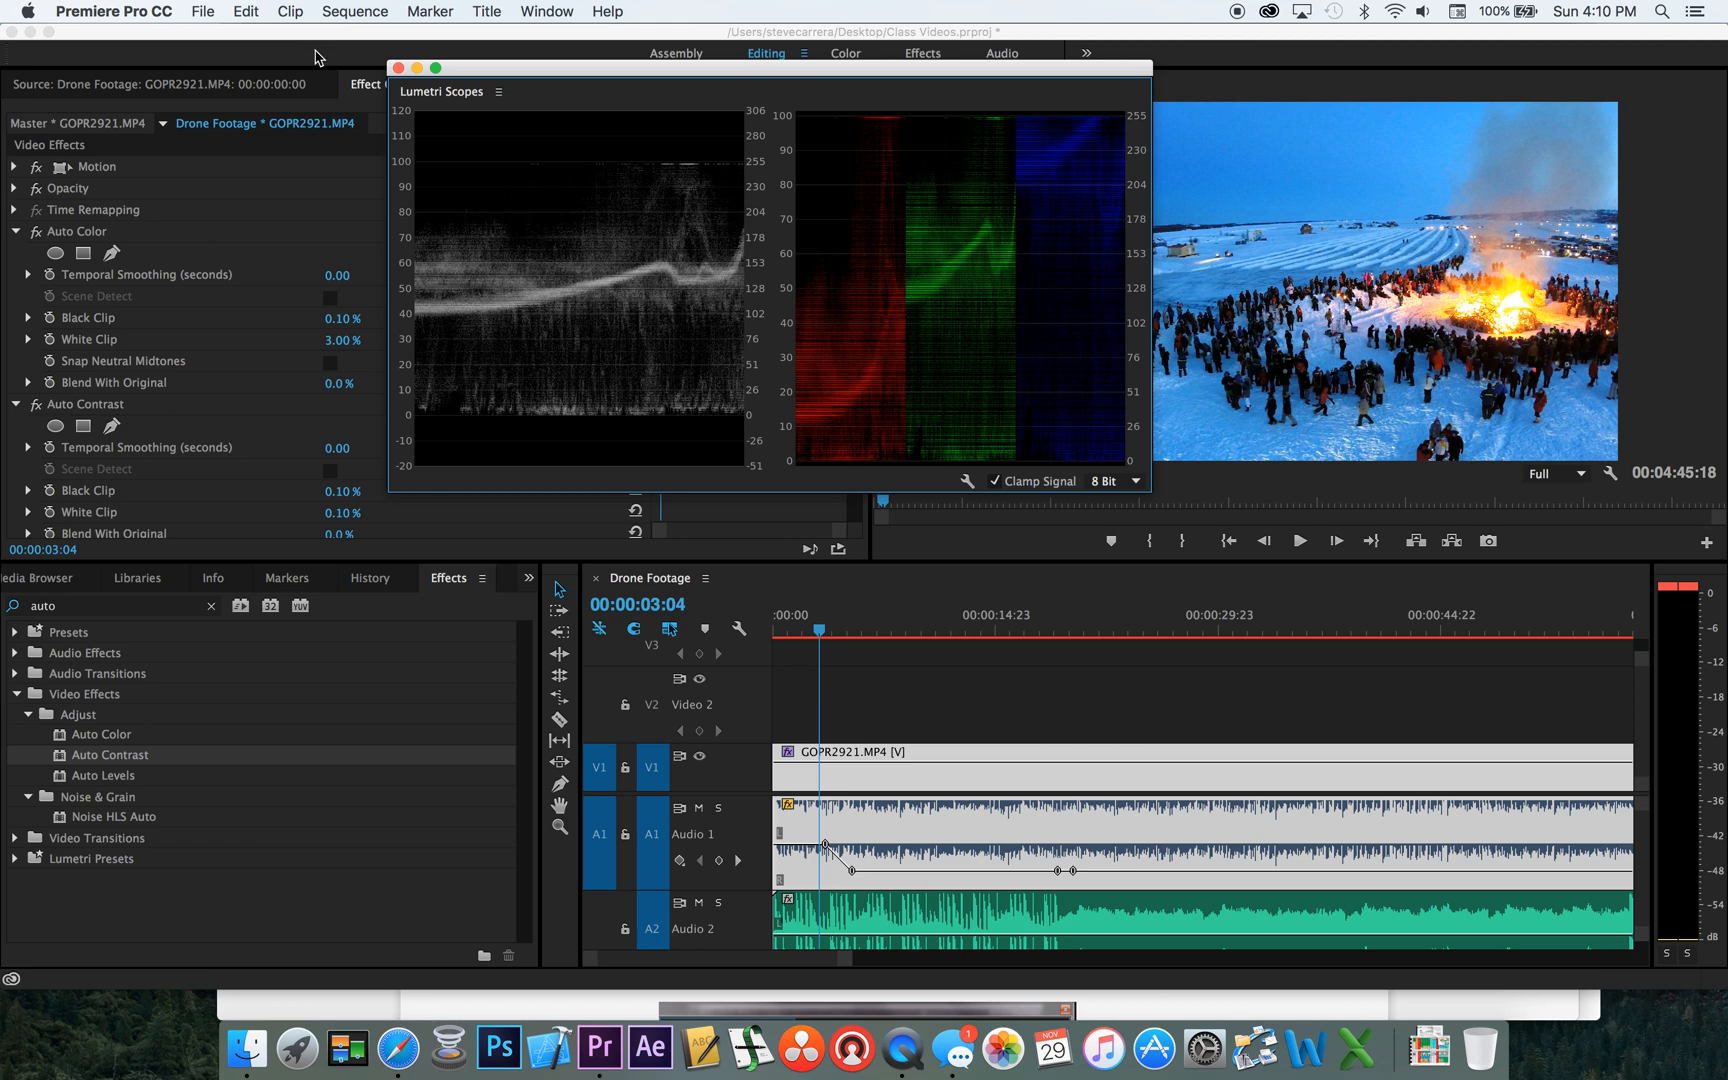
drag(505, 72, 181, 636)
scroll(118, 407, down, 5)
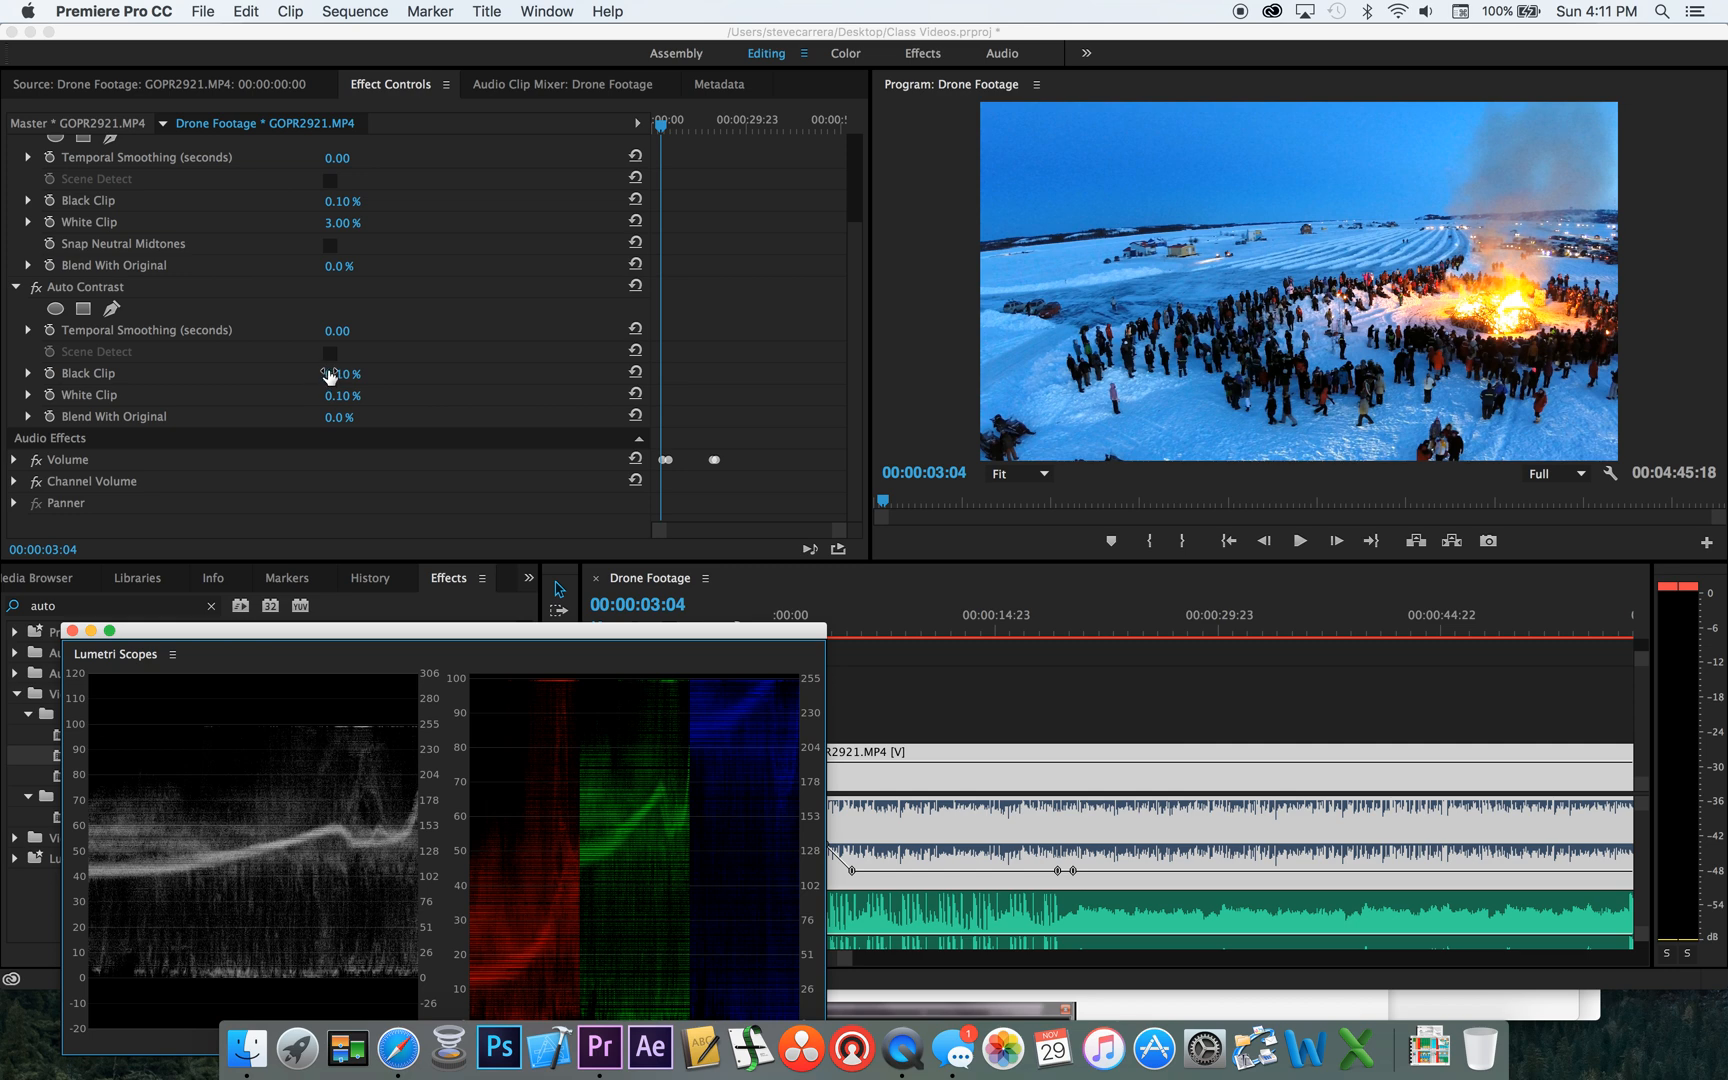
Test Auto Contrast with Black Clip raised past 3.00% and White Clip at 10.00%, resetting each to its default
drag(327, 376, 420, 374)
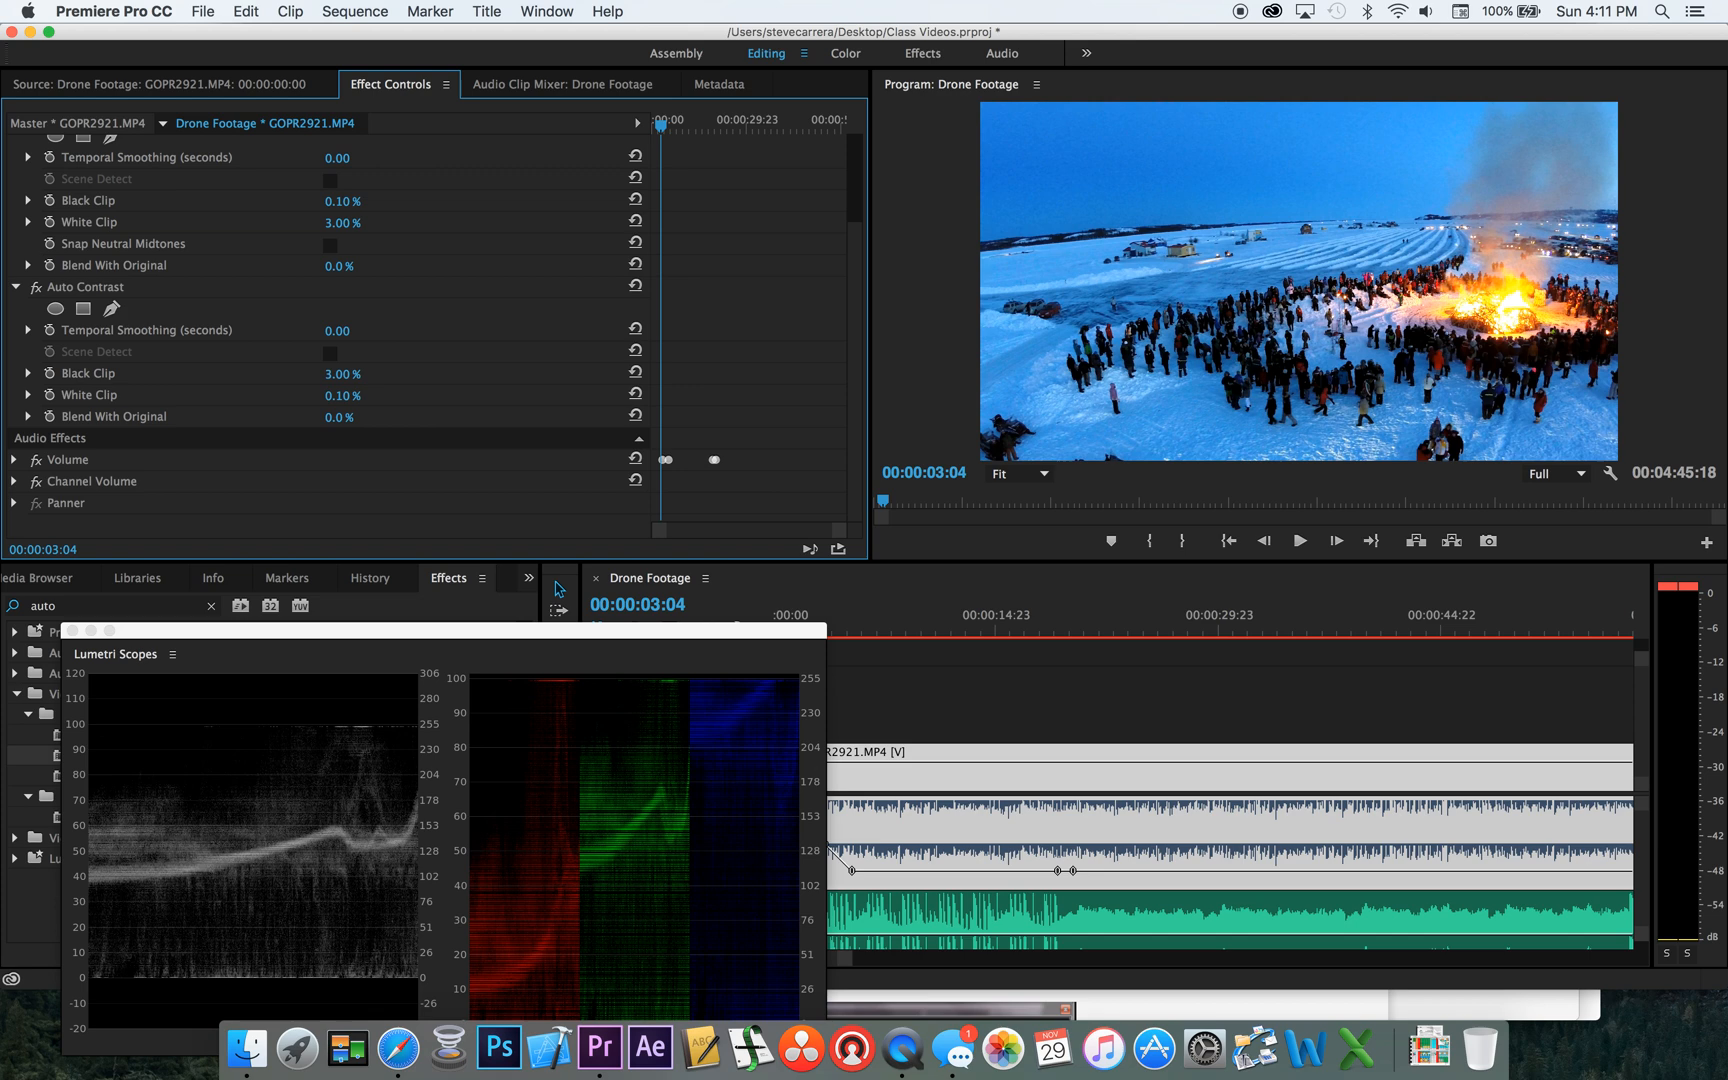
drag(378, 374, 381, 374)
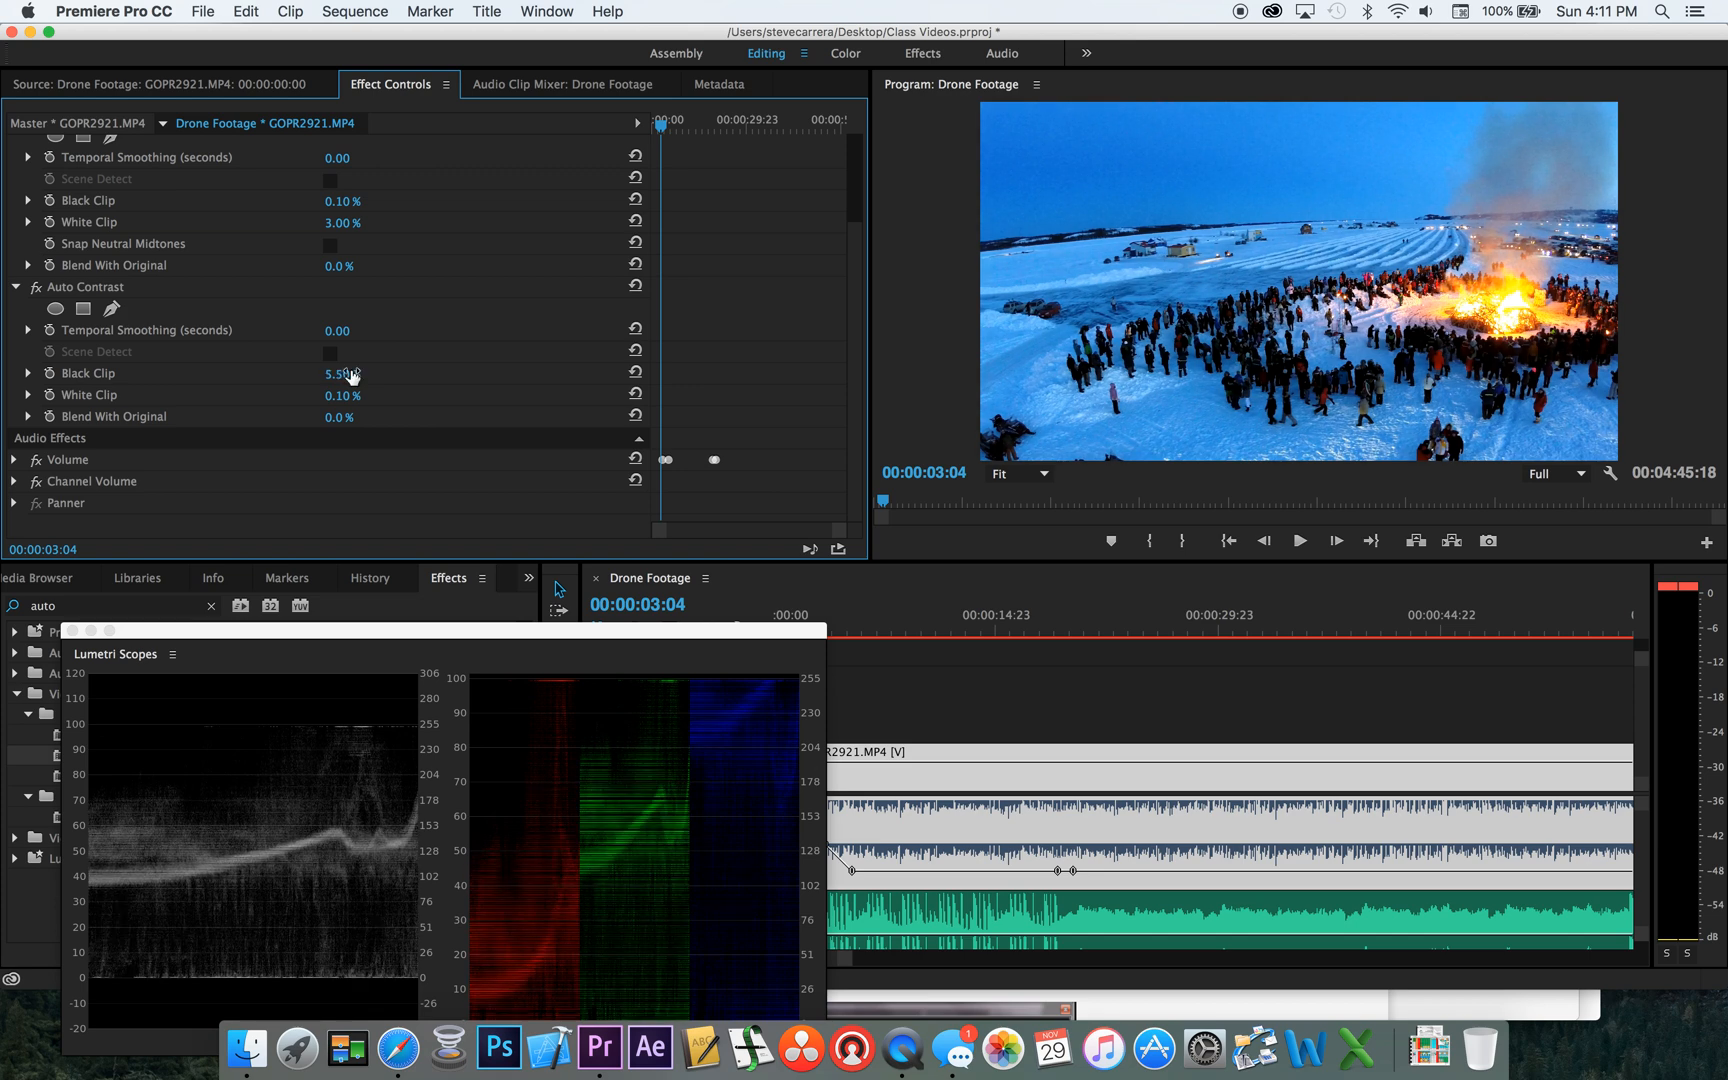
click(635, 372)
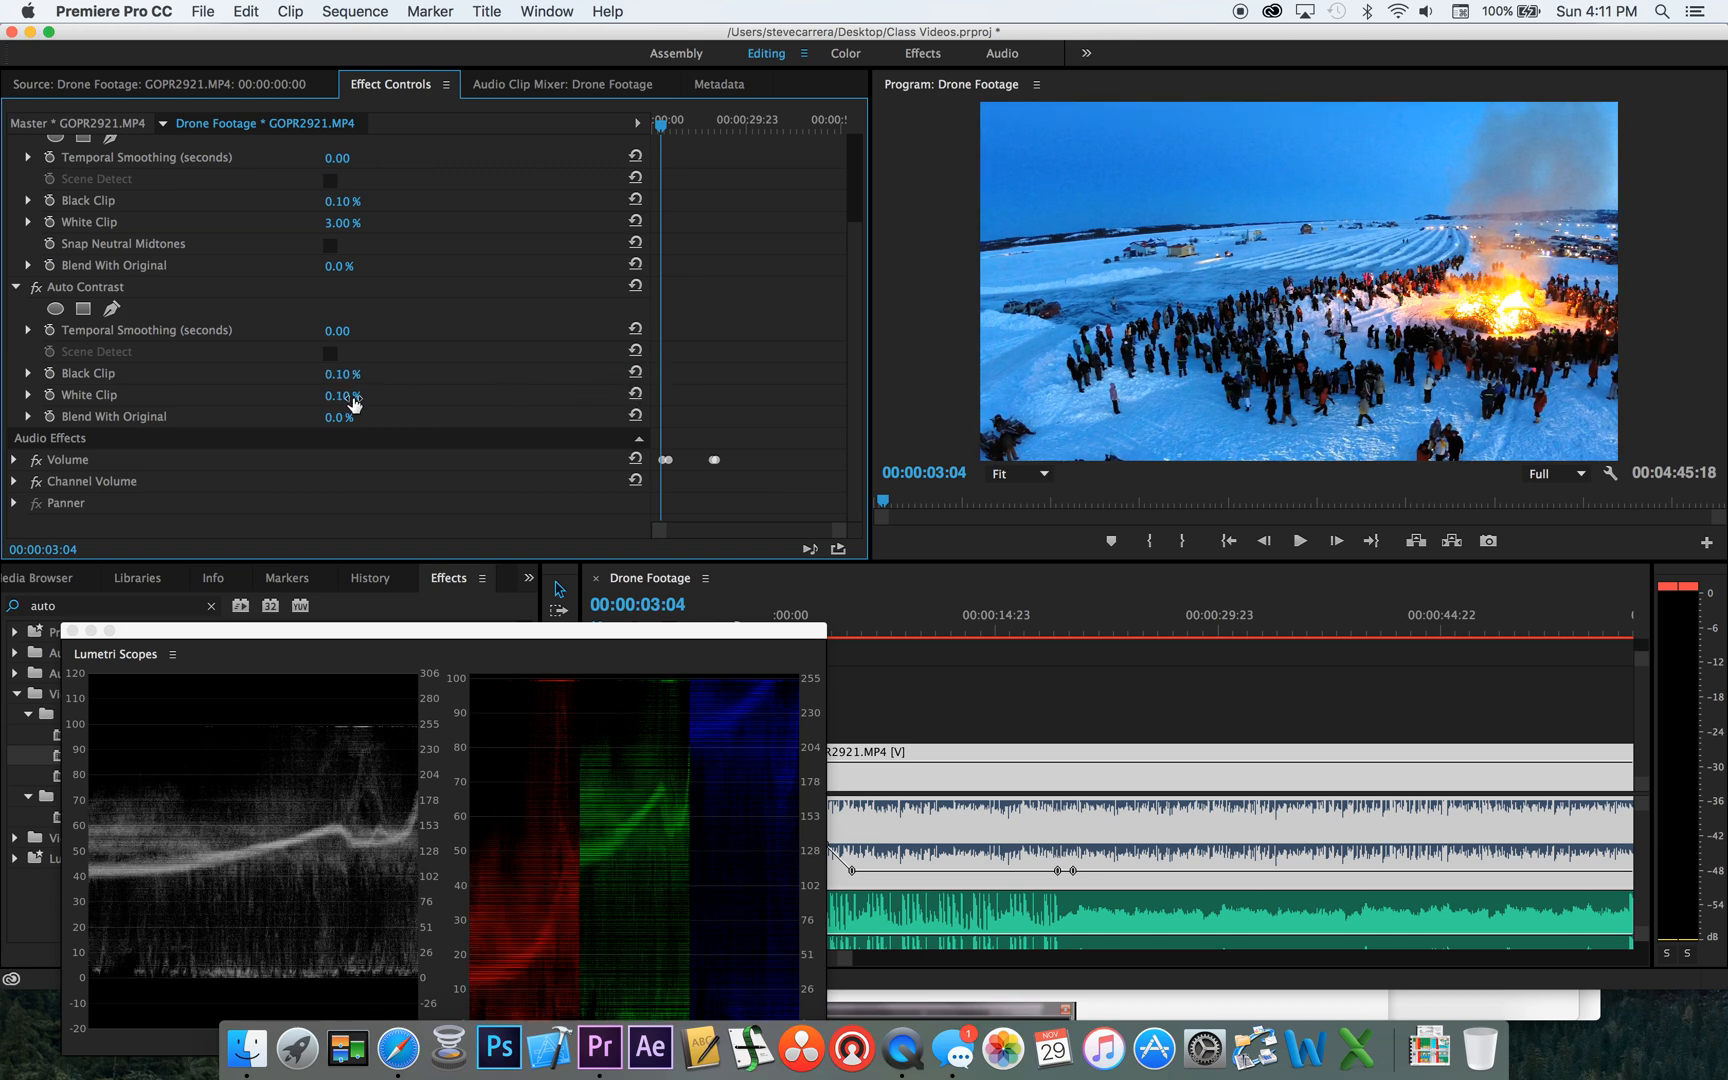
drag(348, 395, 398, 395)
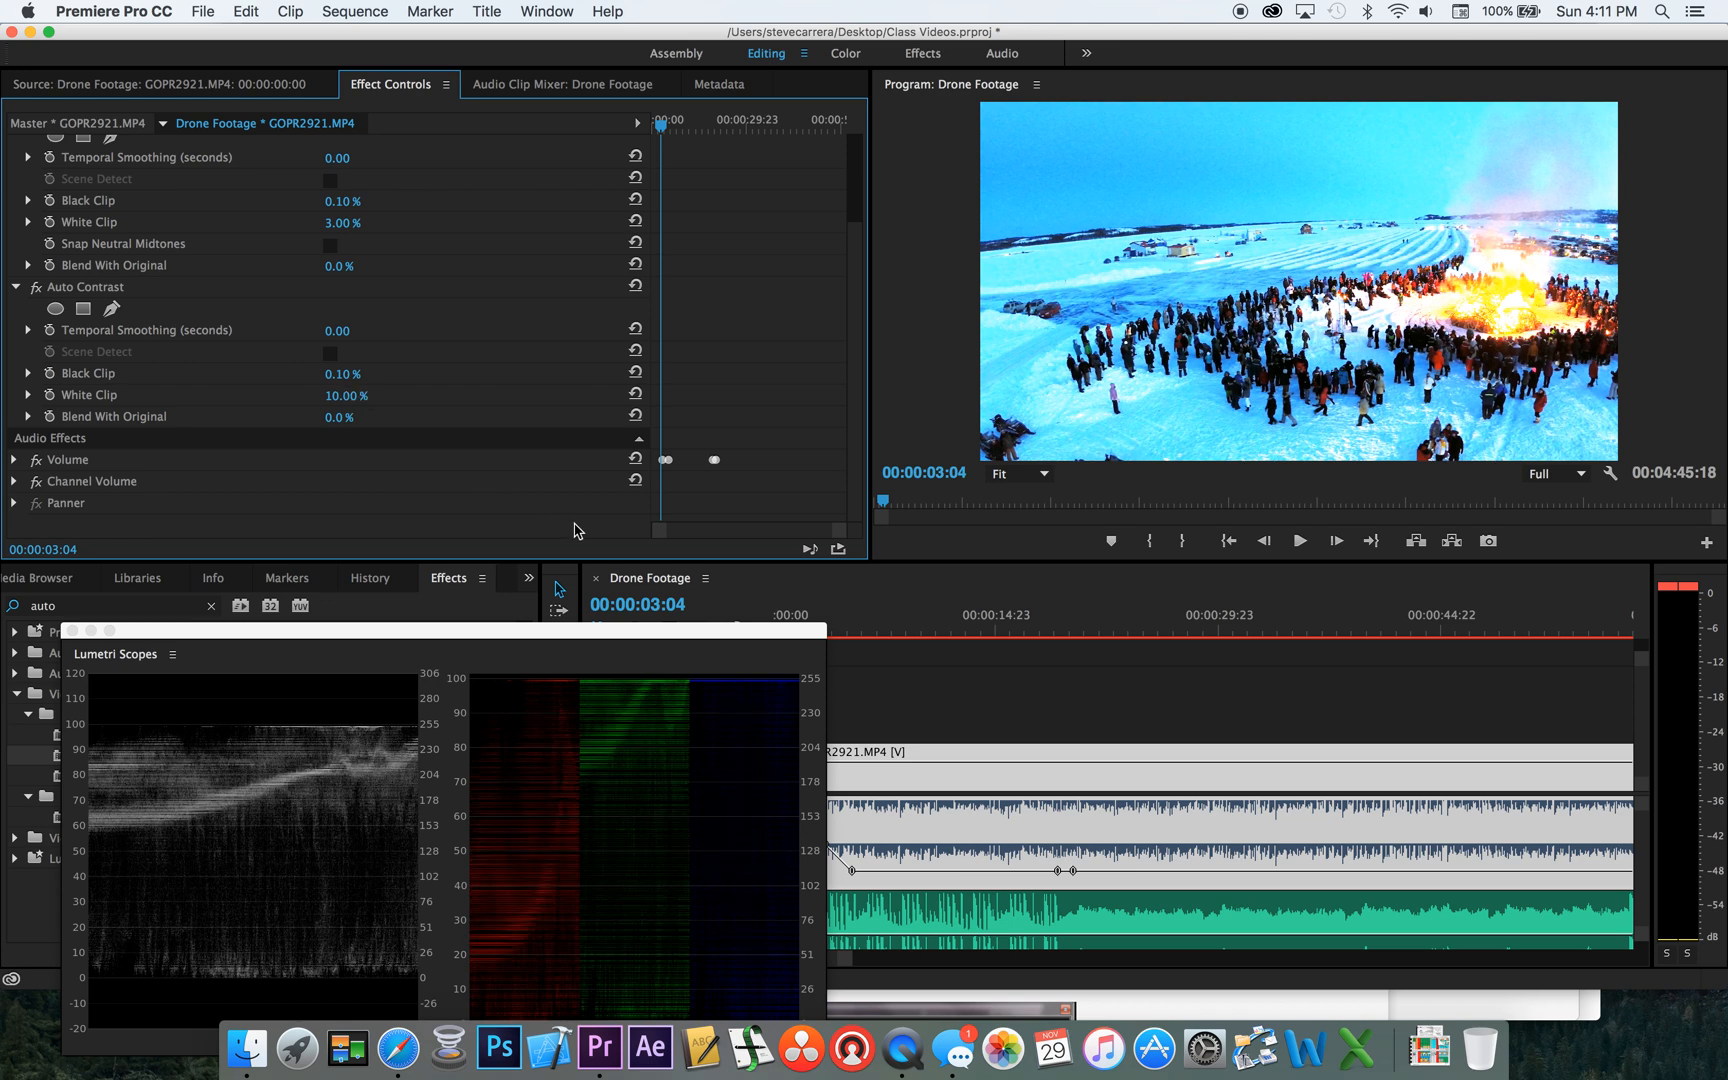
click(634, 395)
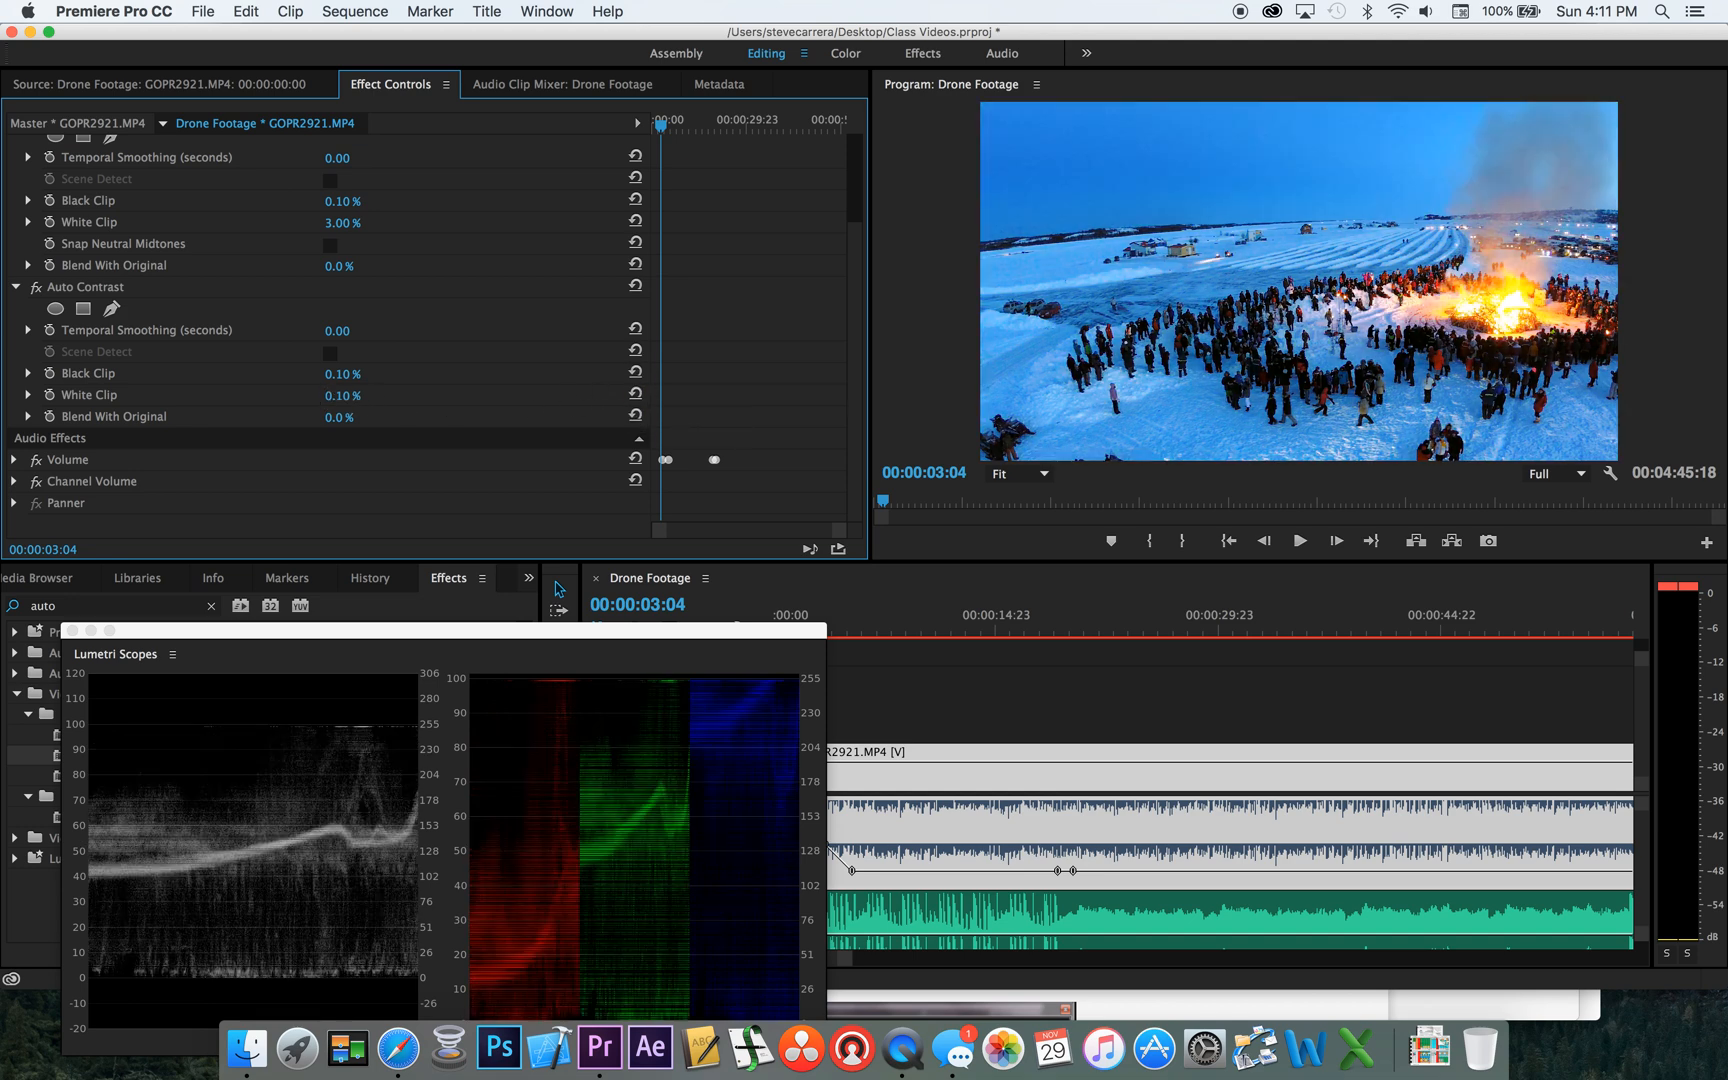
Set Auto Contrast's White Clip to 1.00% and Blend With Original to 26.0%, and check the scopes beside the program image
drag(343, 396, 350, 396)
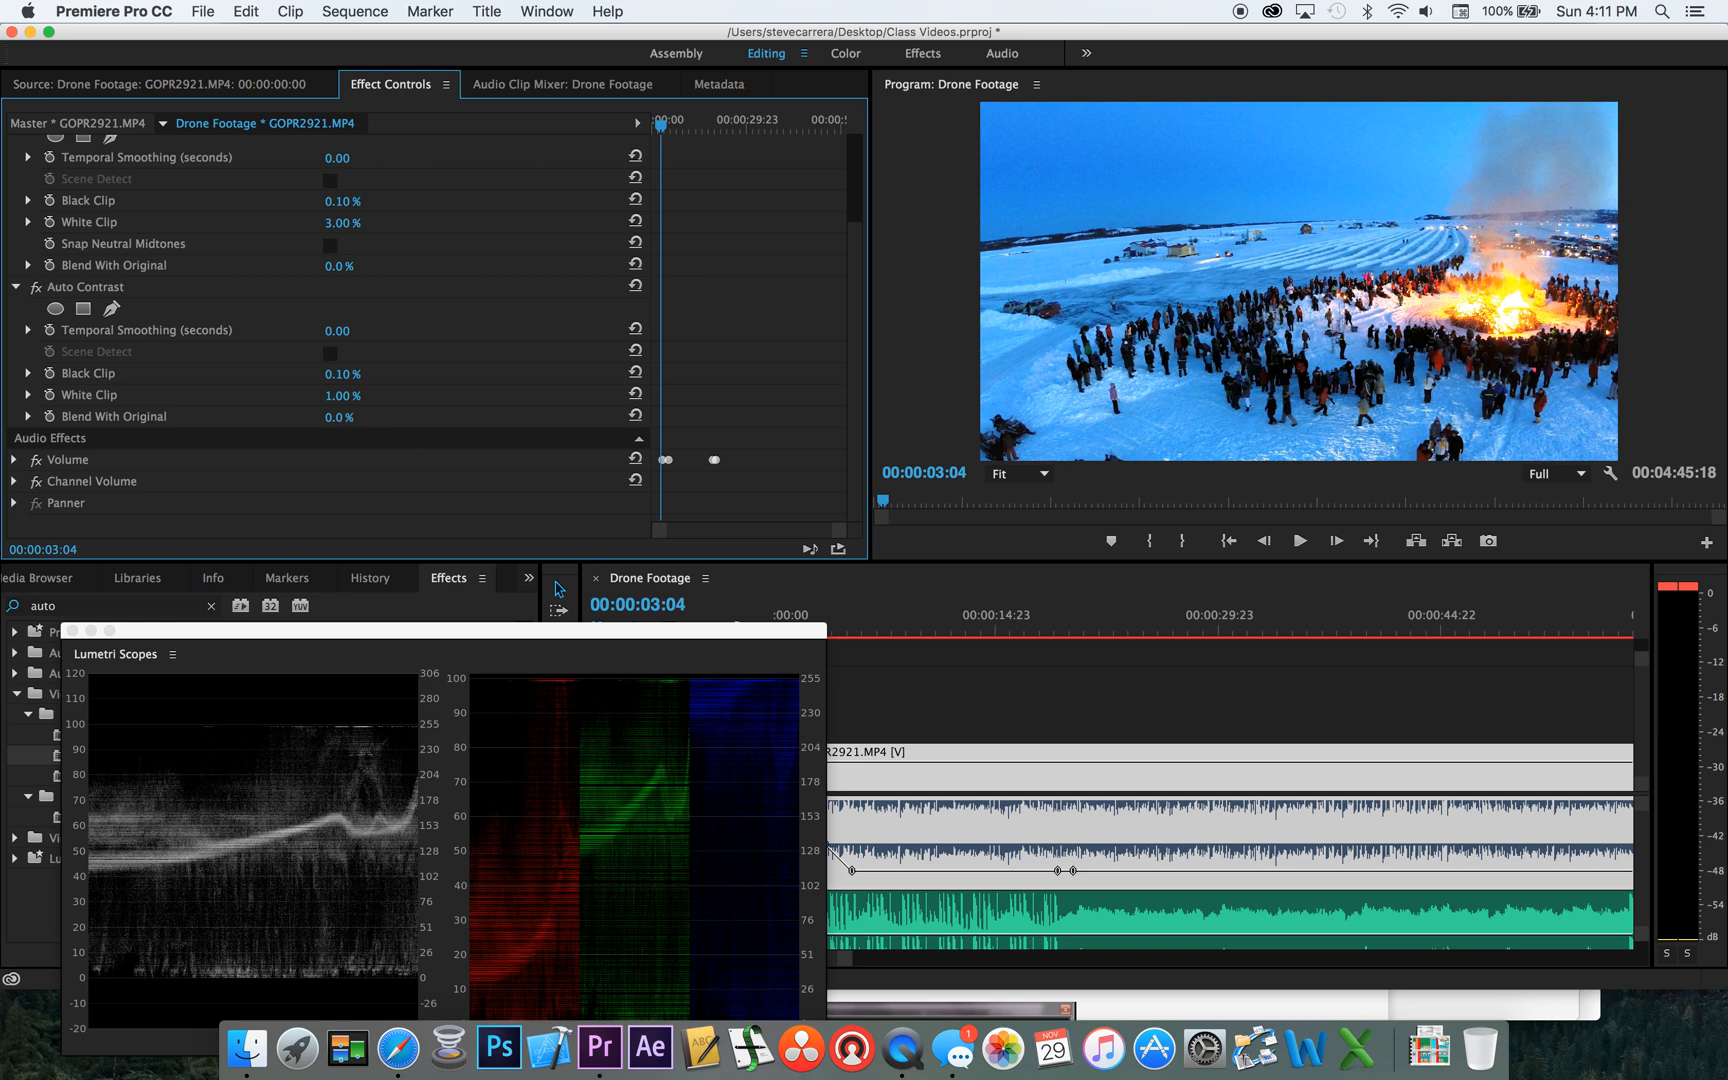
drag(343, 416, 345, 416)
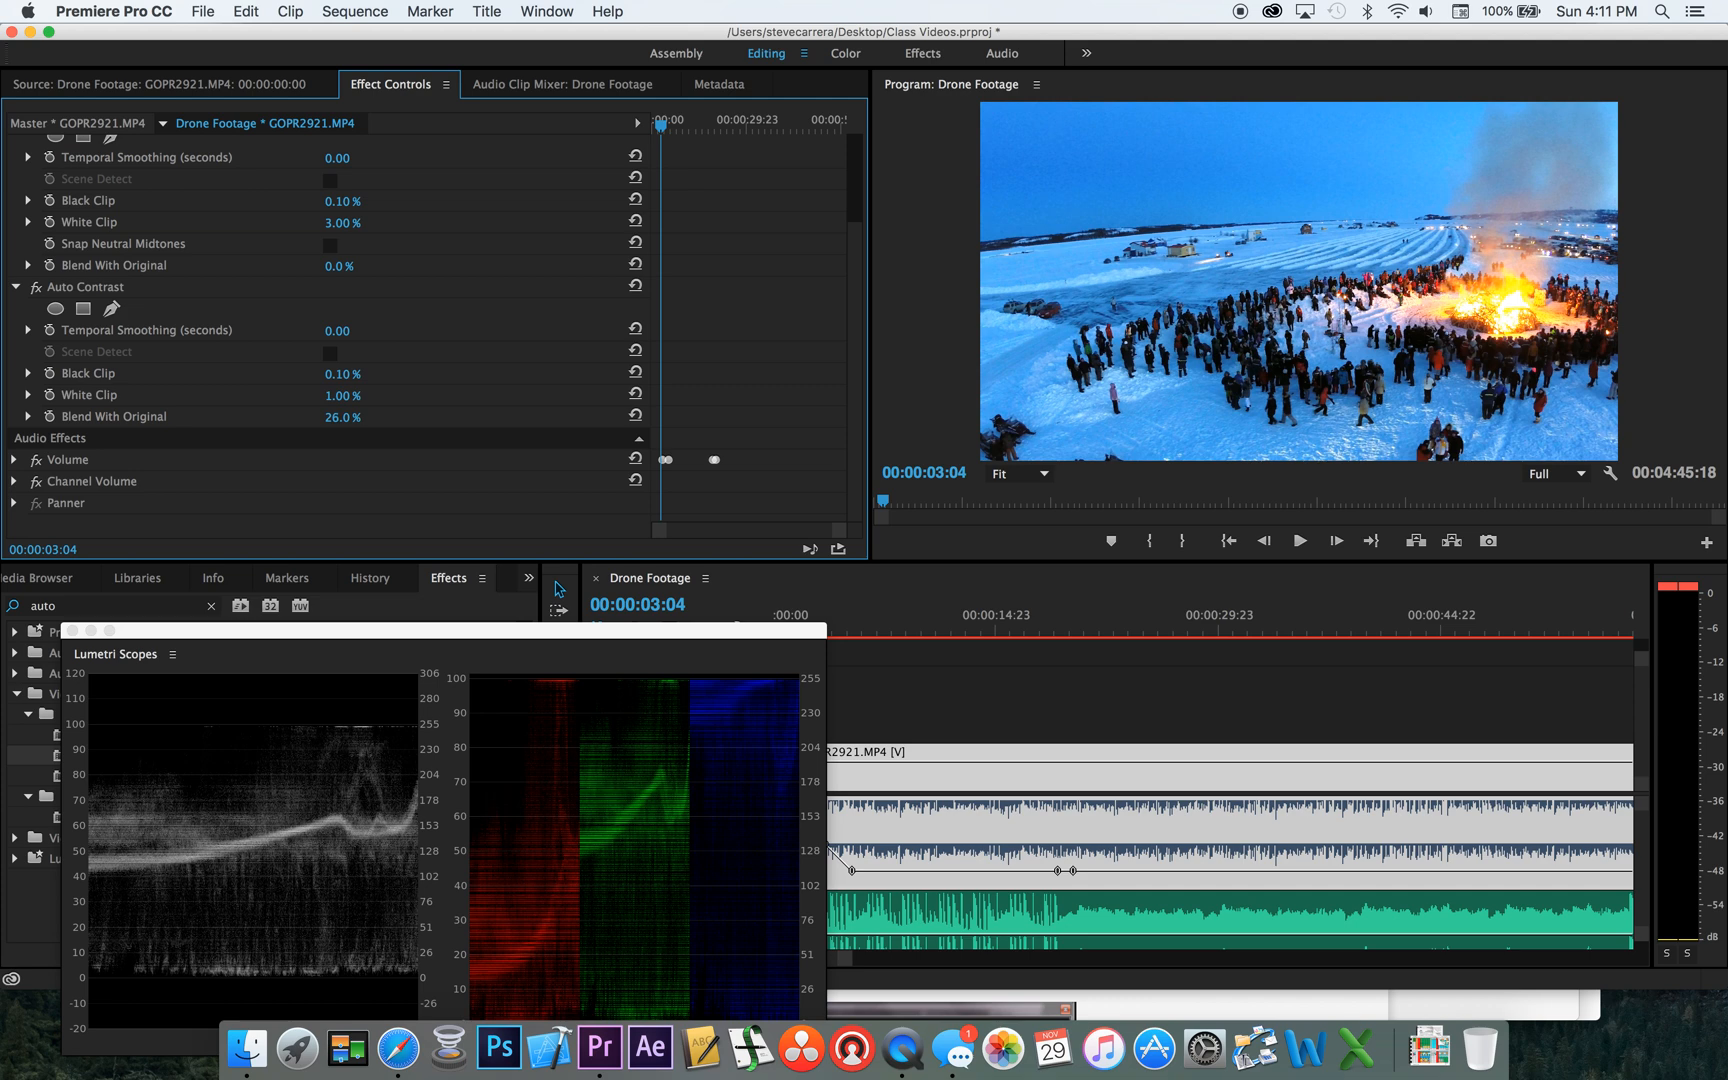
drag(410, 636, 999, 207)
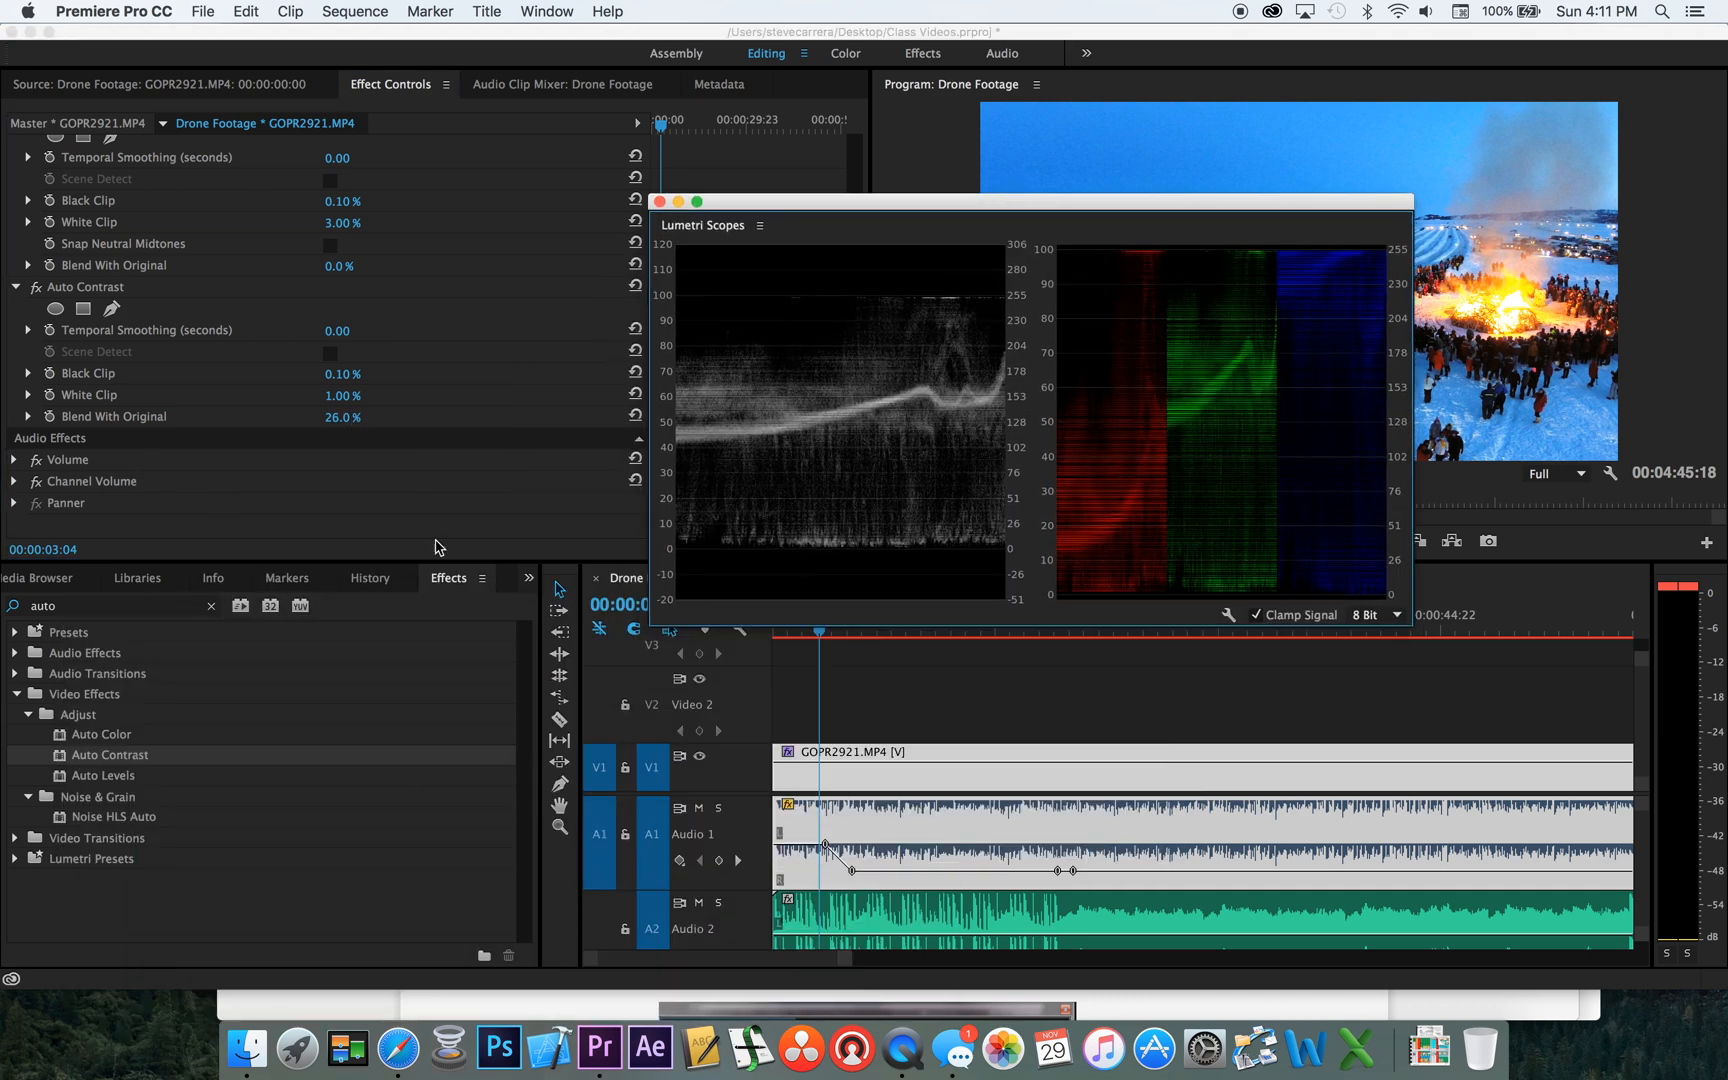
drag(933, 205, 597, 212)
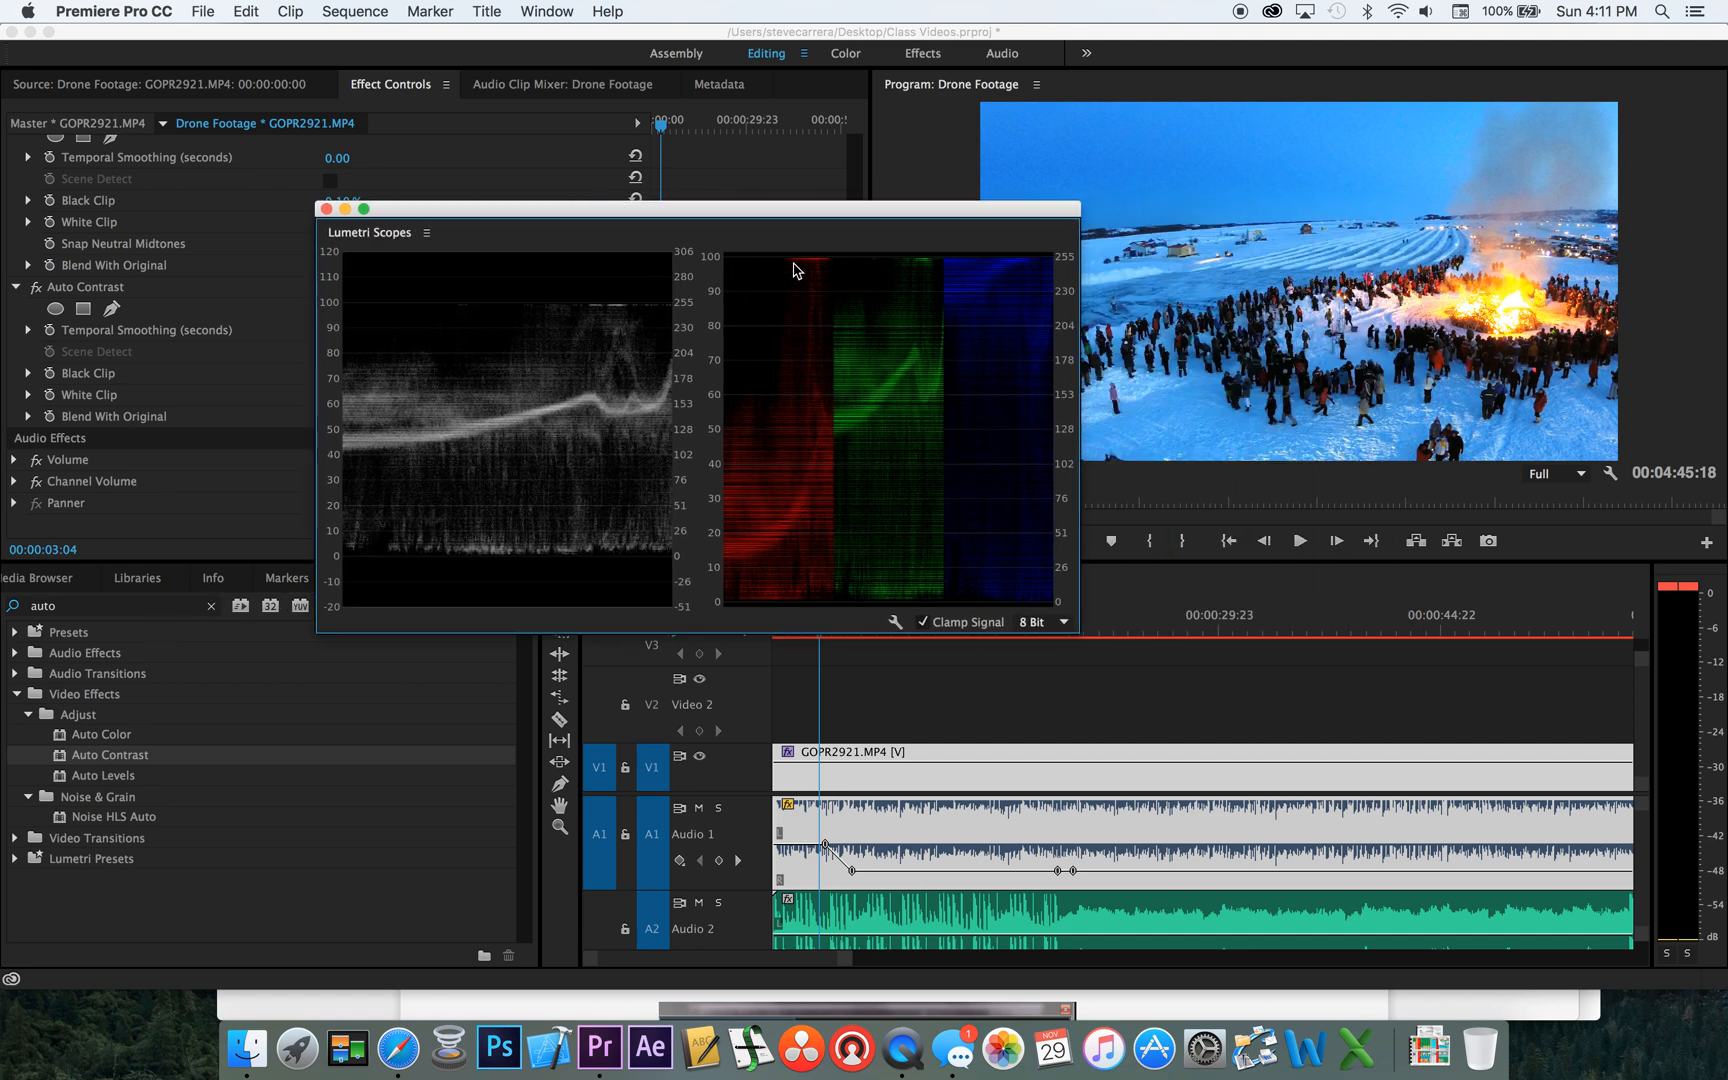
Search the effects for "color", apply Color Balance to the GOPR2921.MP4 clip, and move the scopes clear of its settings
click(100, 604)
key(BackSpace)
key(BackSpace)
key(BackSpace)
text(color)
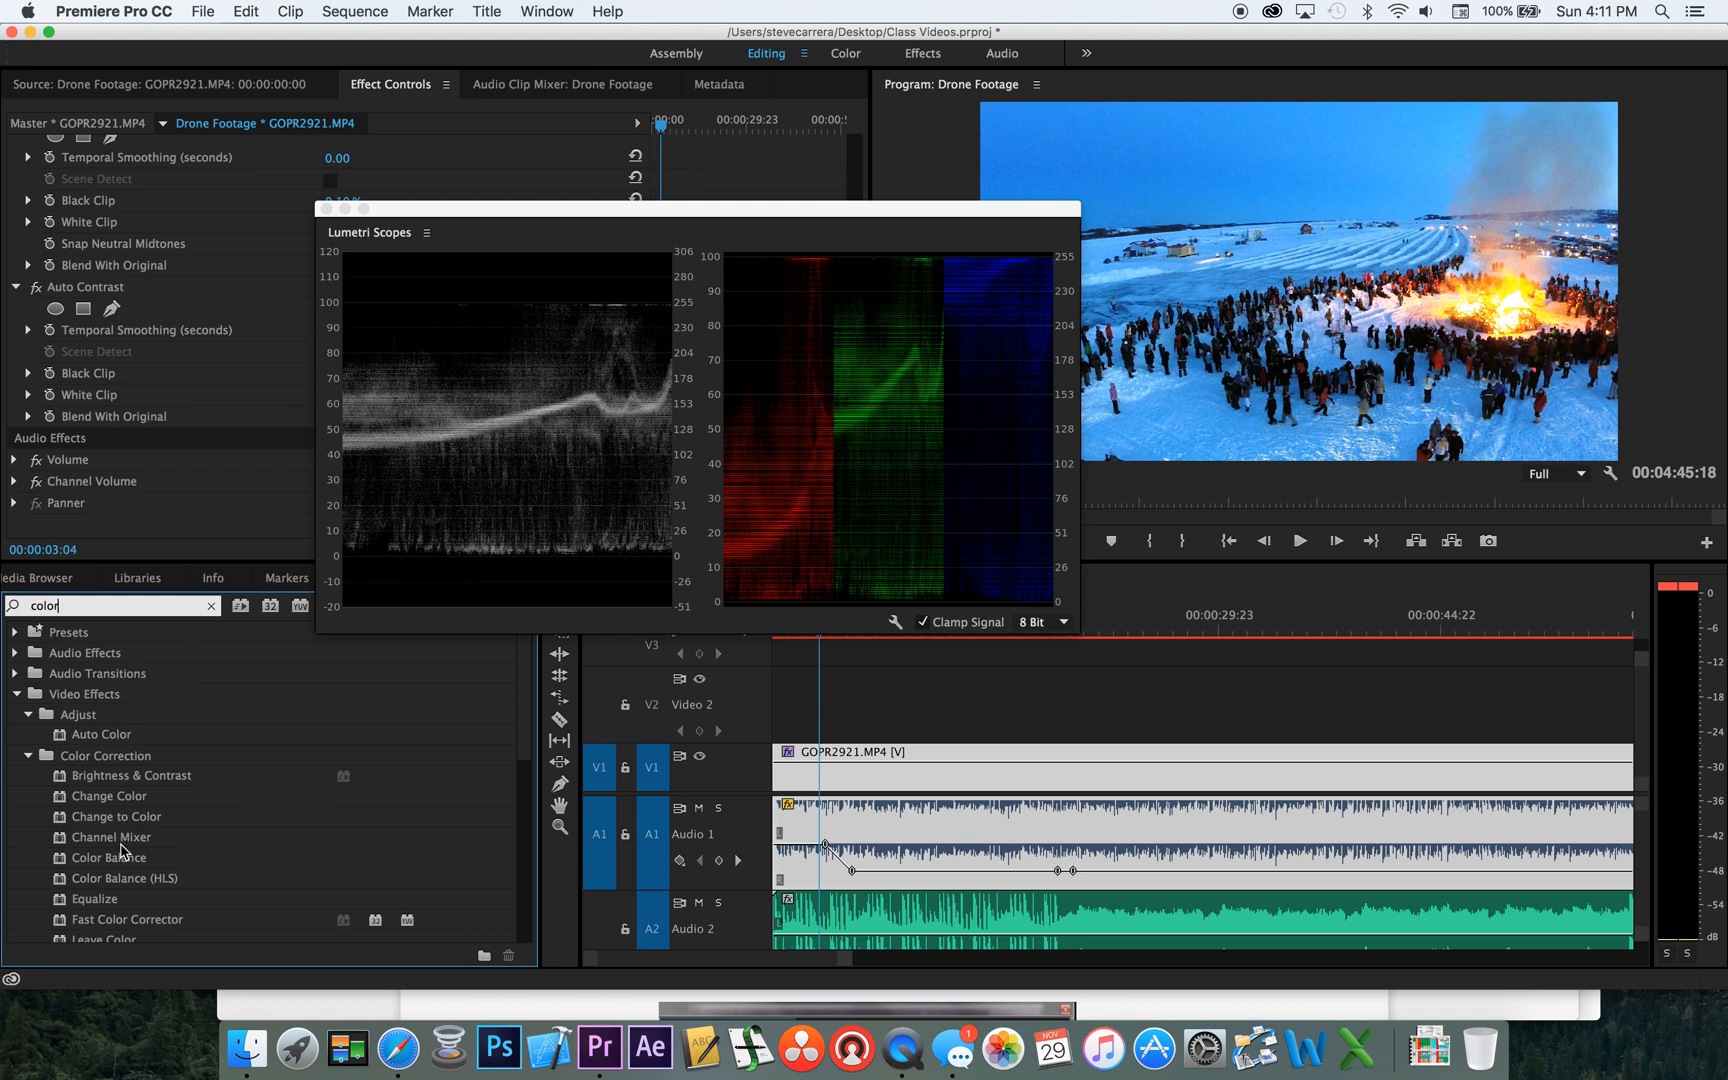
scroll(123, 869, down, 3)
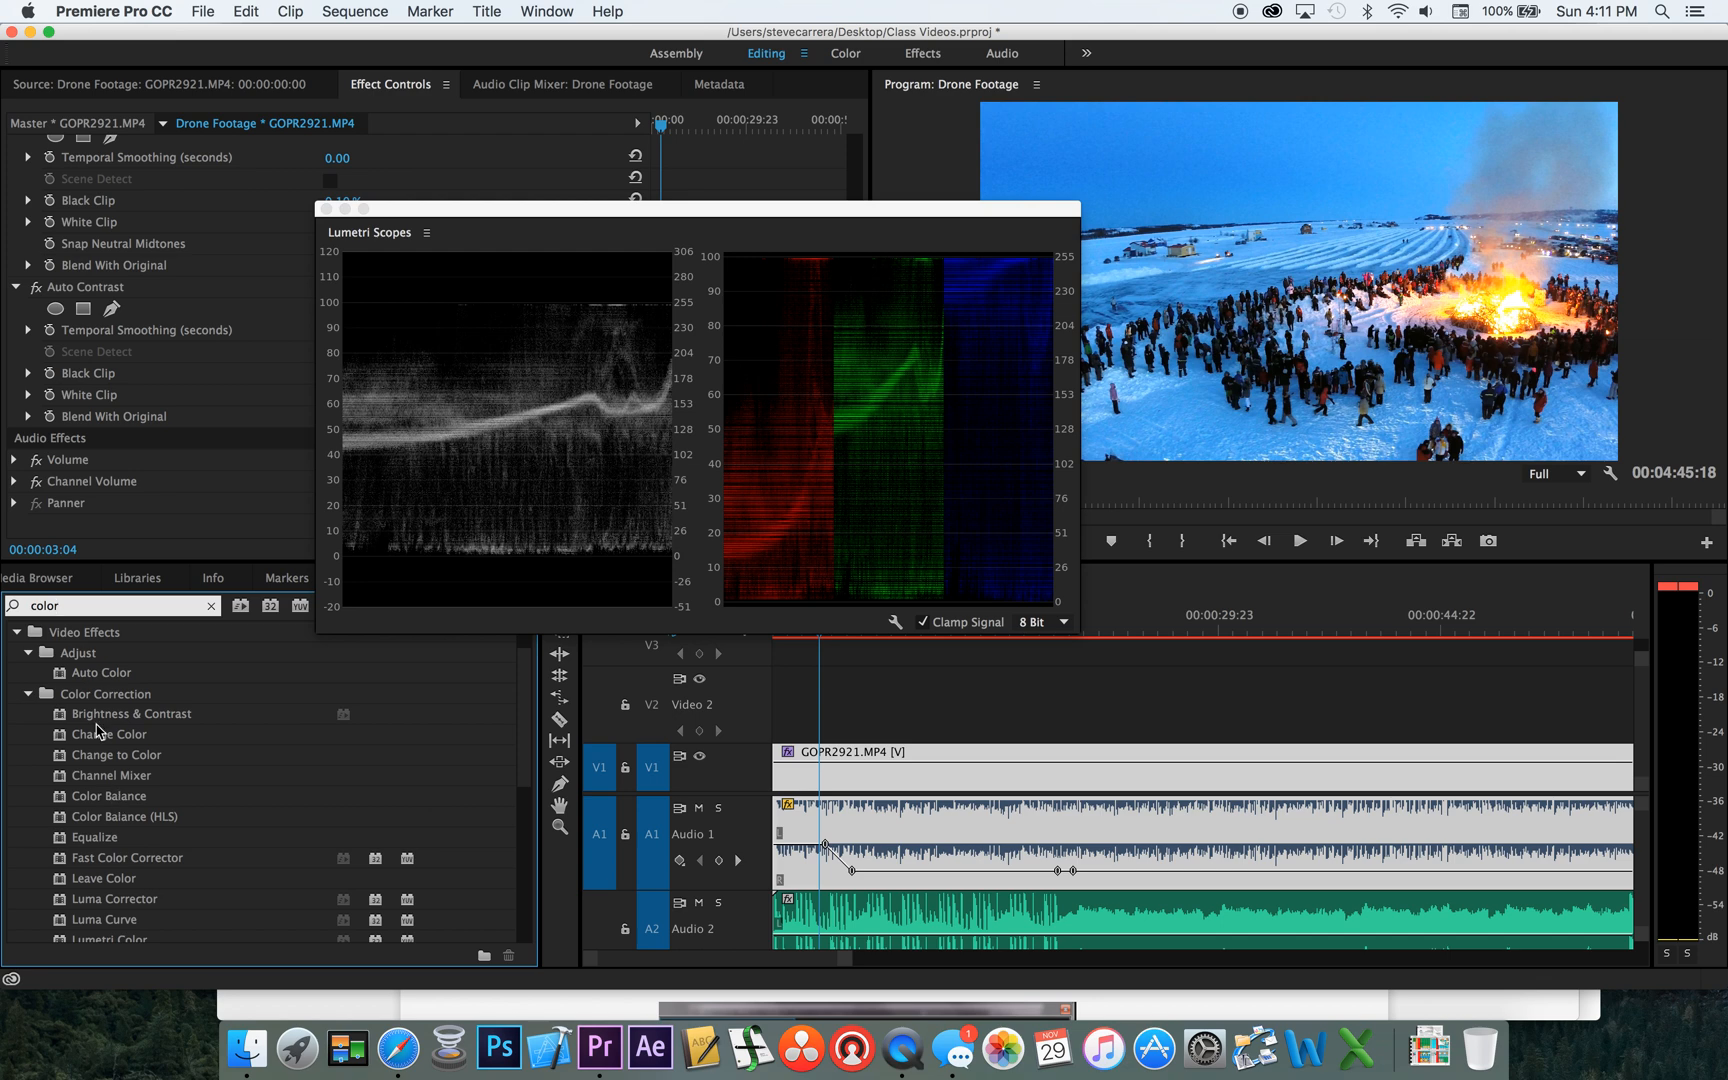
drag(128, 795, 873, 754)
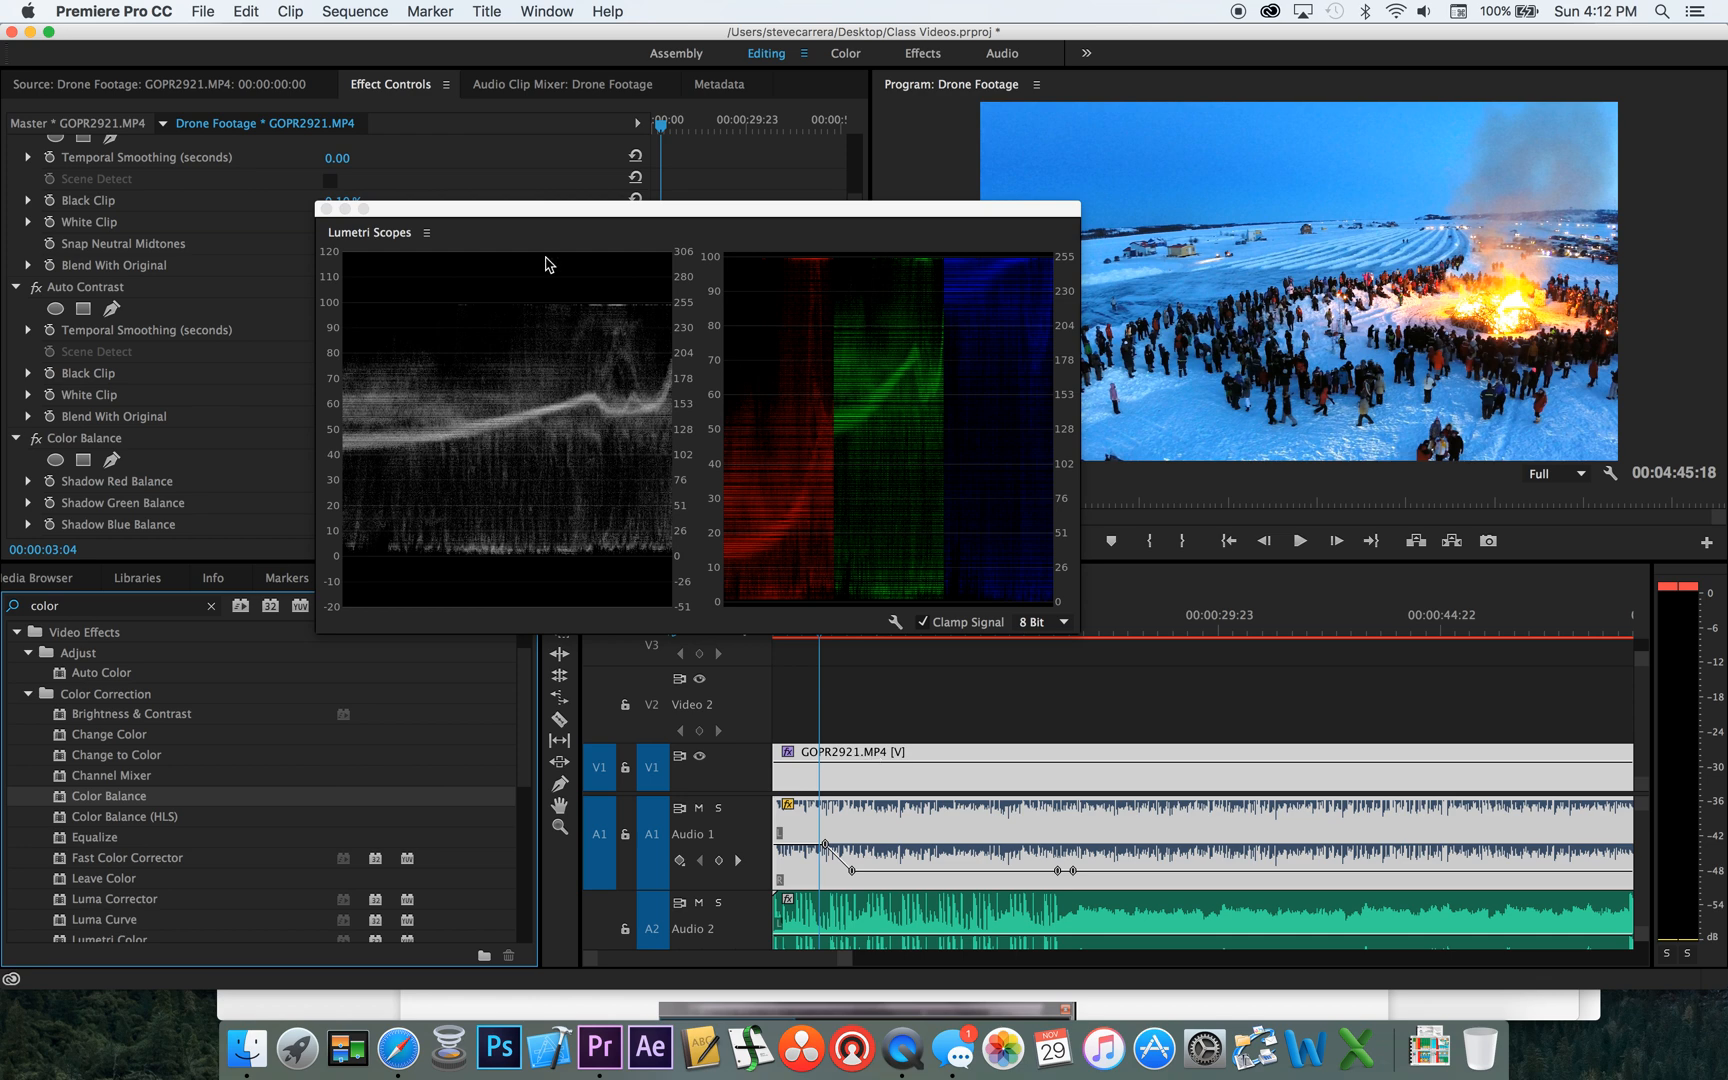
click(505, 204)
drag(349, 352, 271, 398)
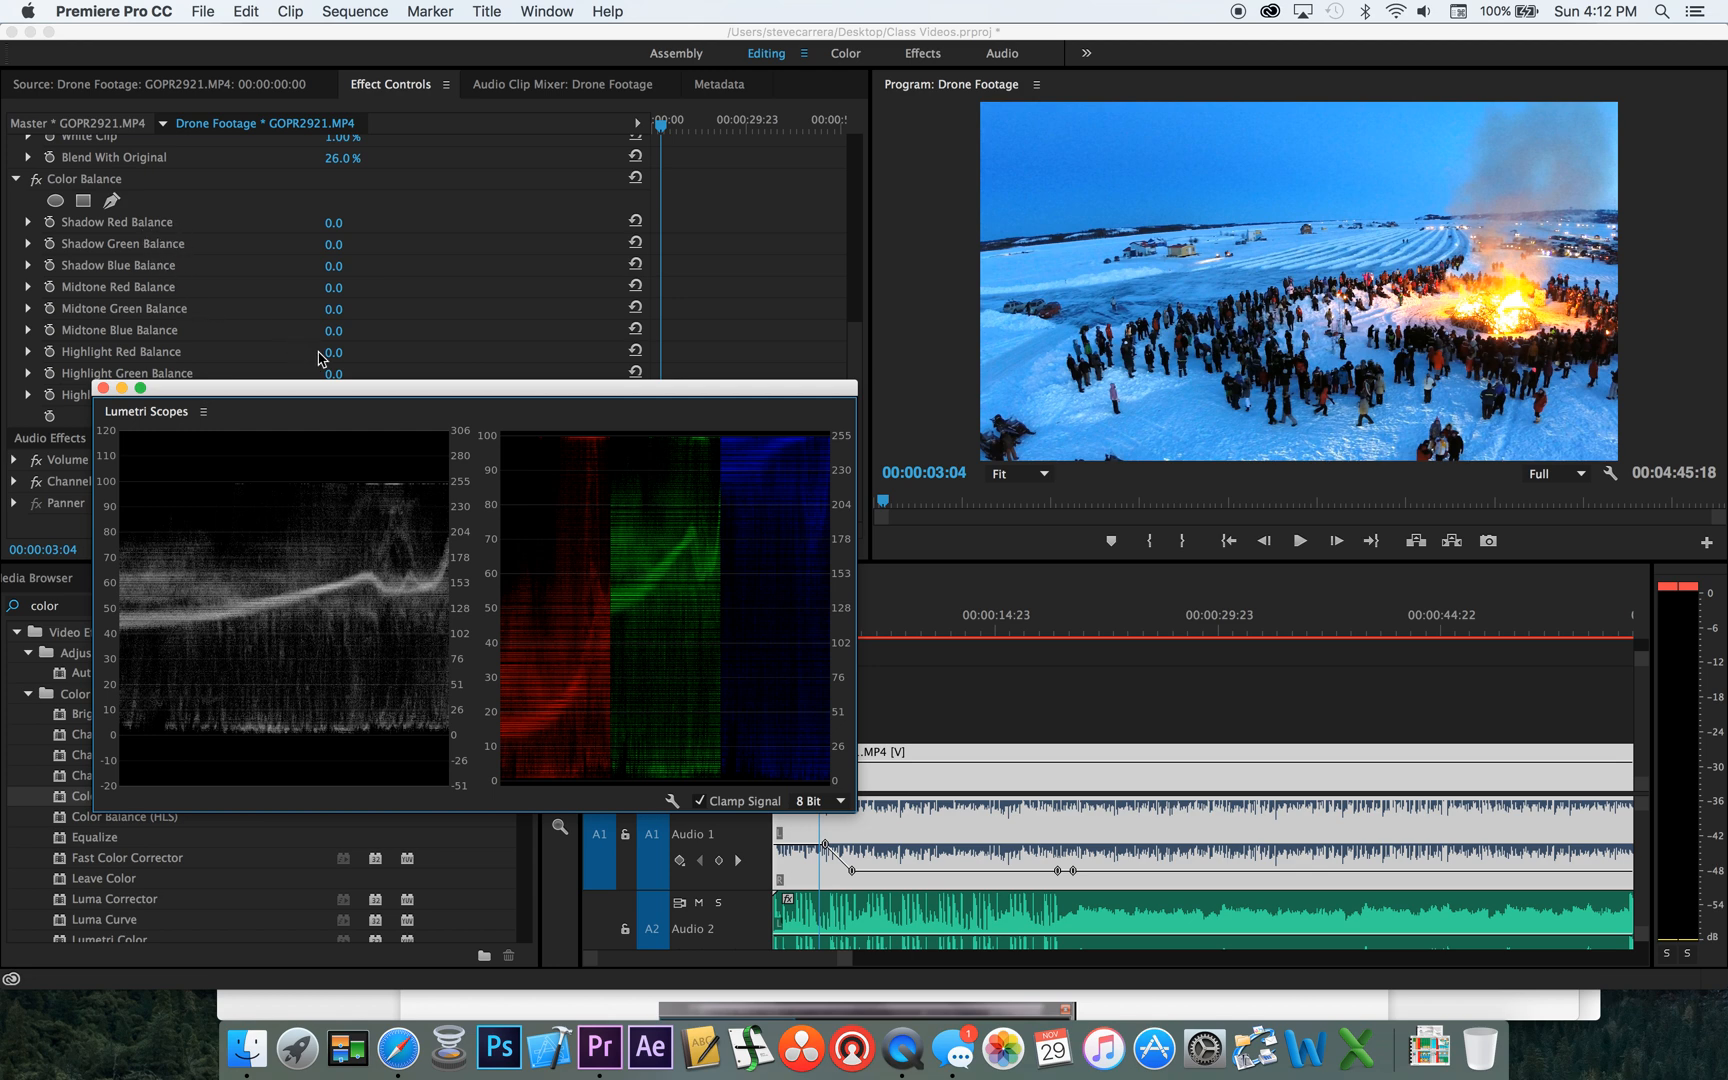
Test Color Balance with Shadow Red Balance at 100.0 while watching the scopes, and reset the parameter
click(332, 224)
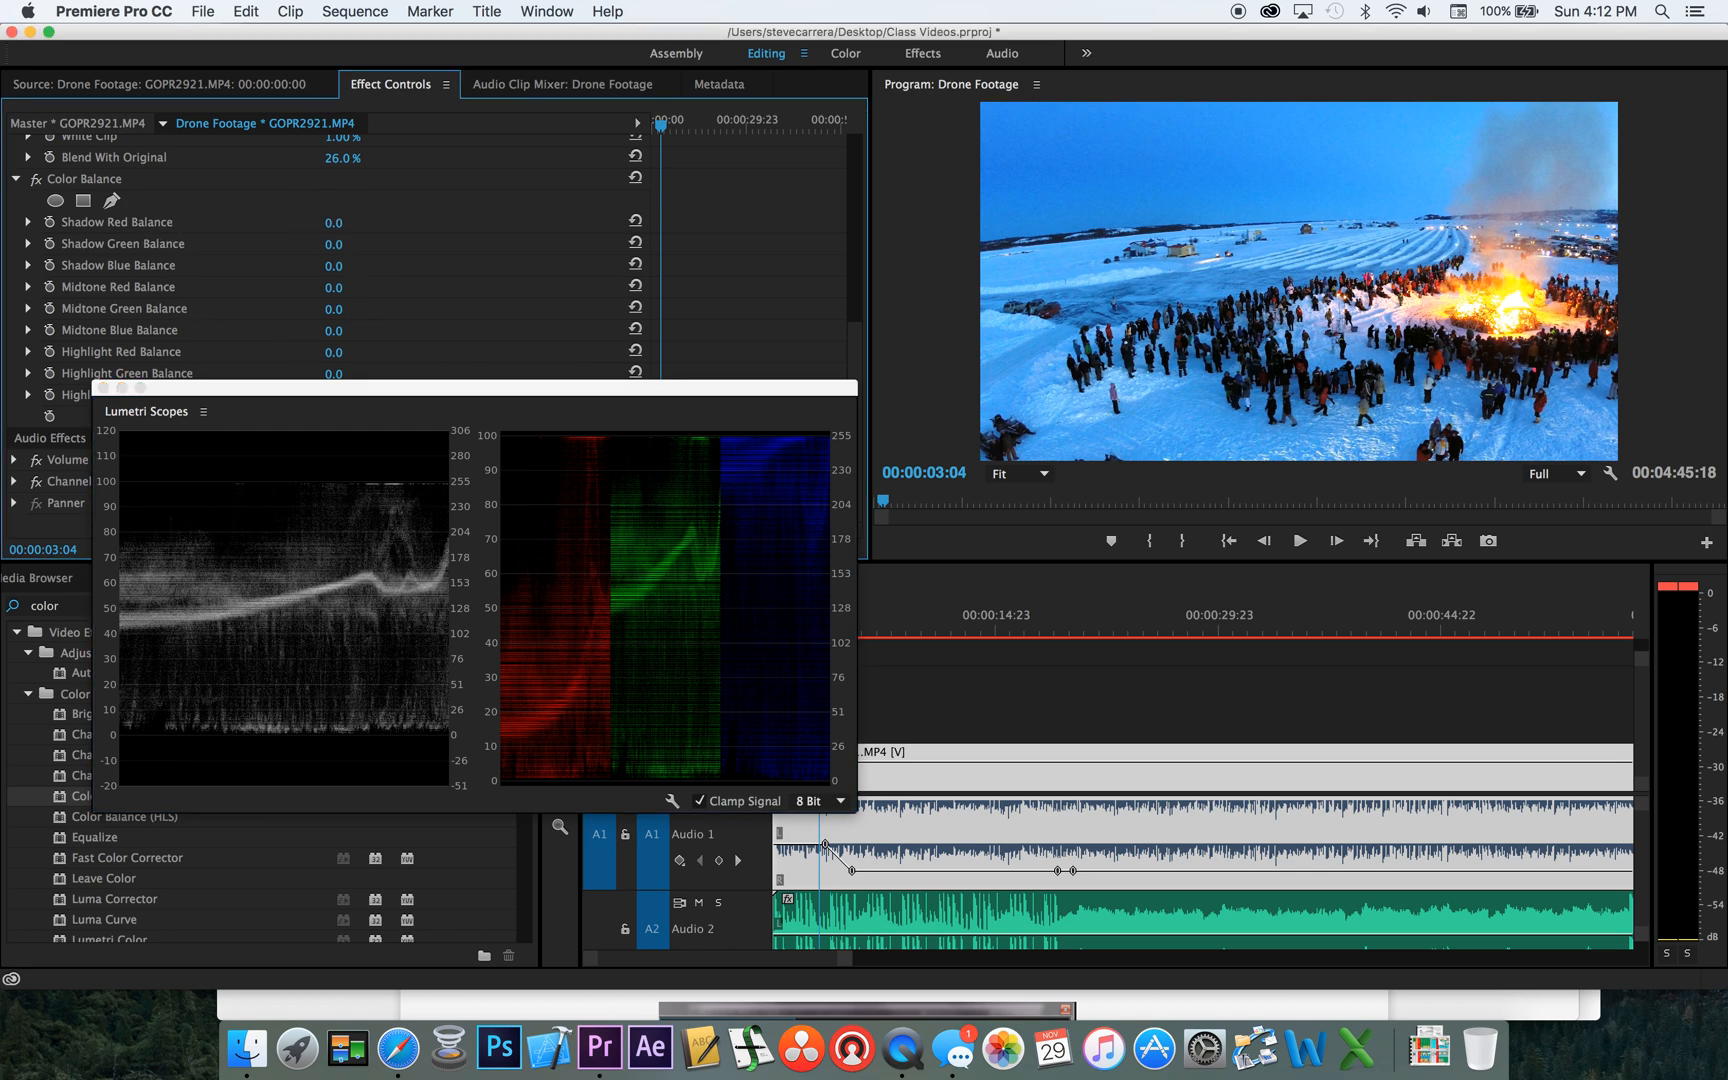
drag(351, 222, 432, 222)
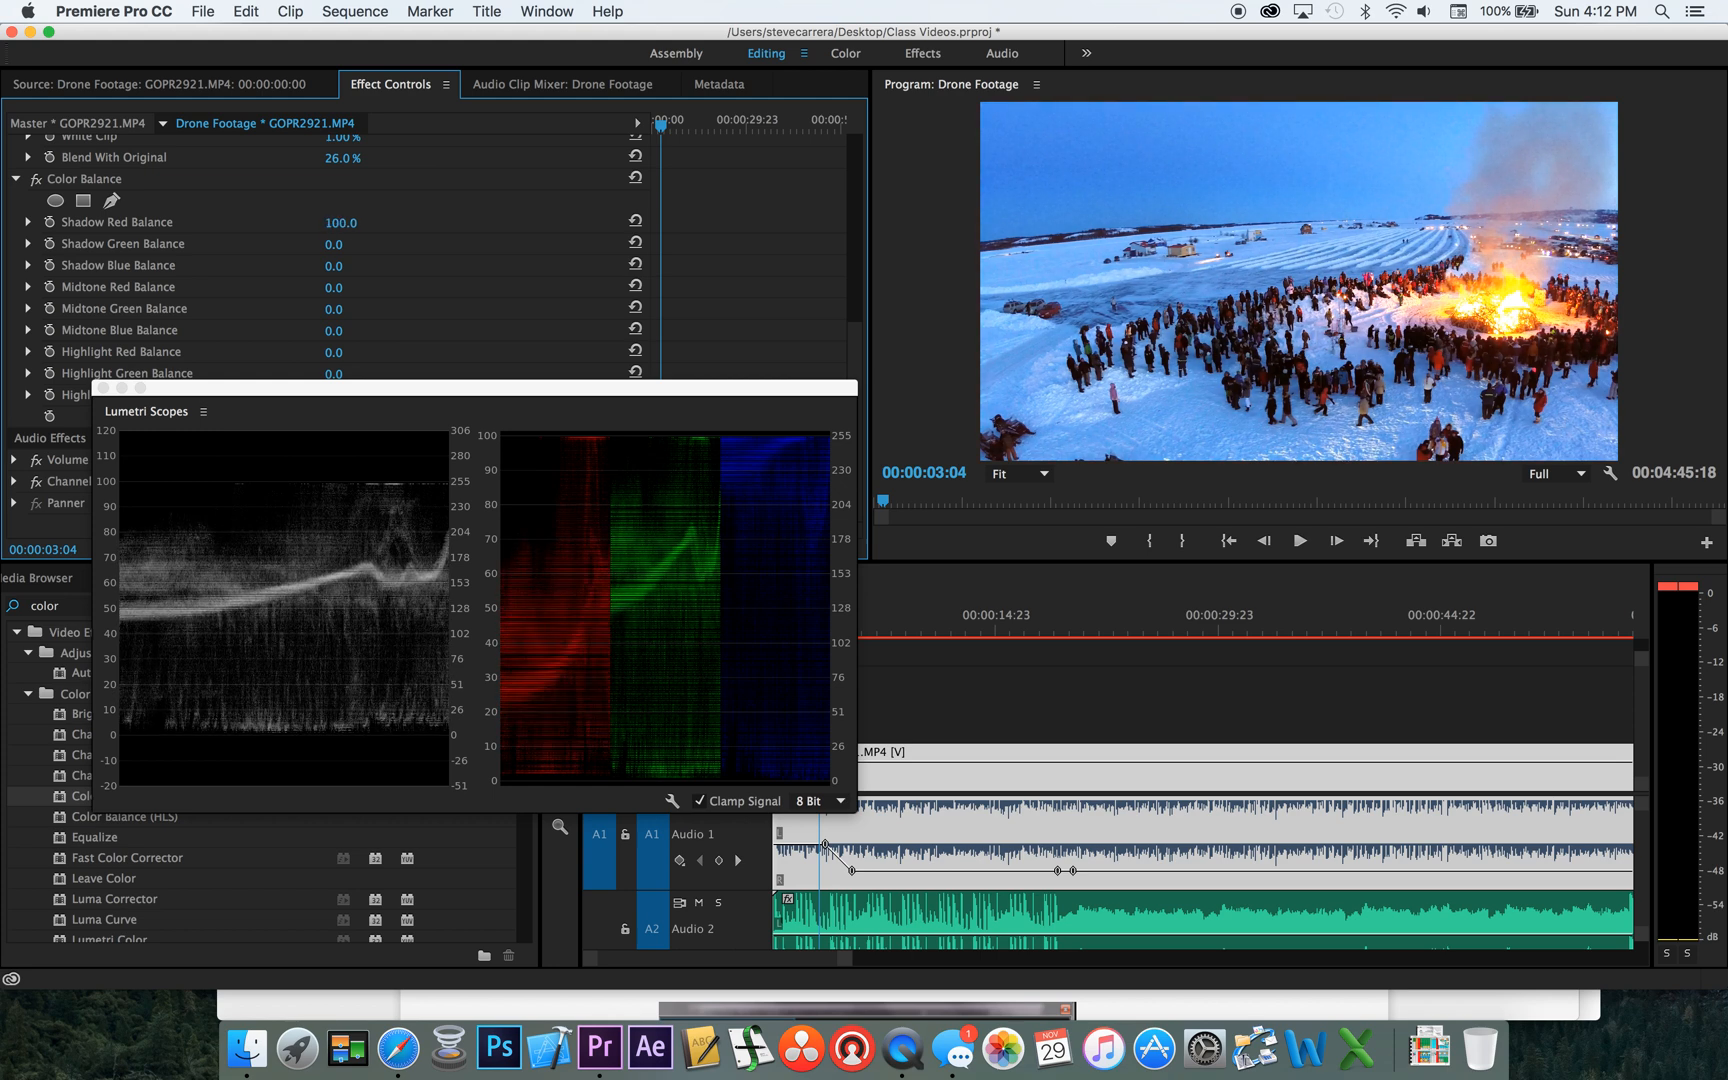
drag(432, 222, 652, 274)
click(637, 221)
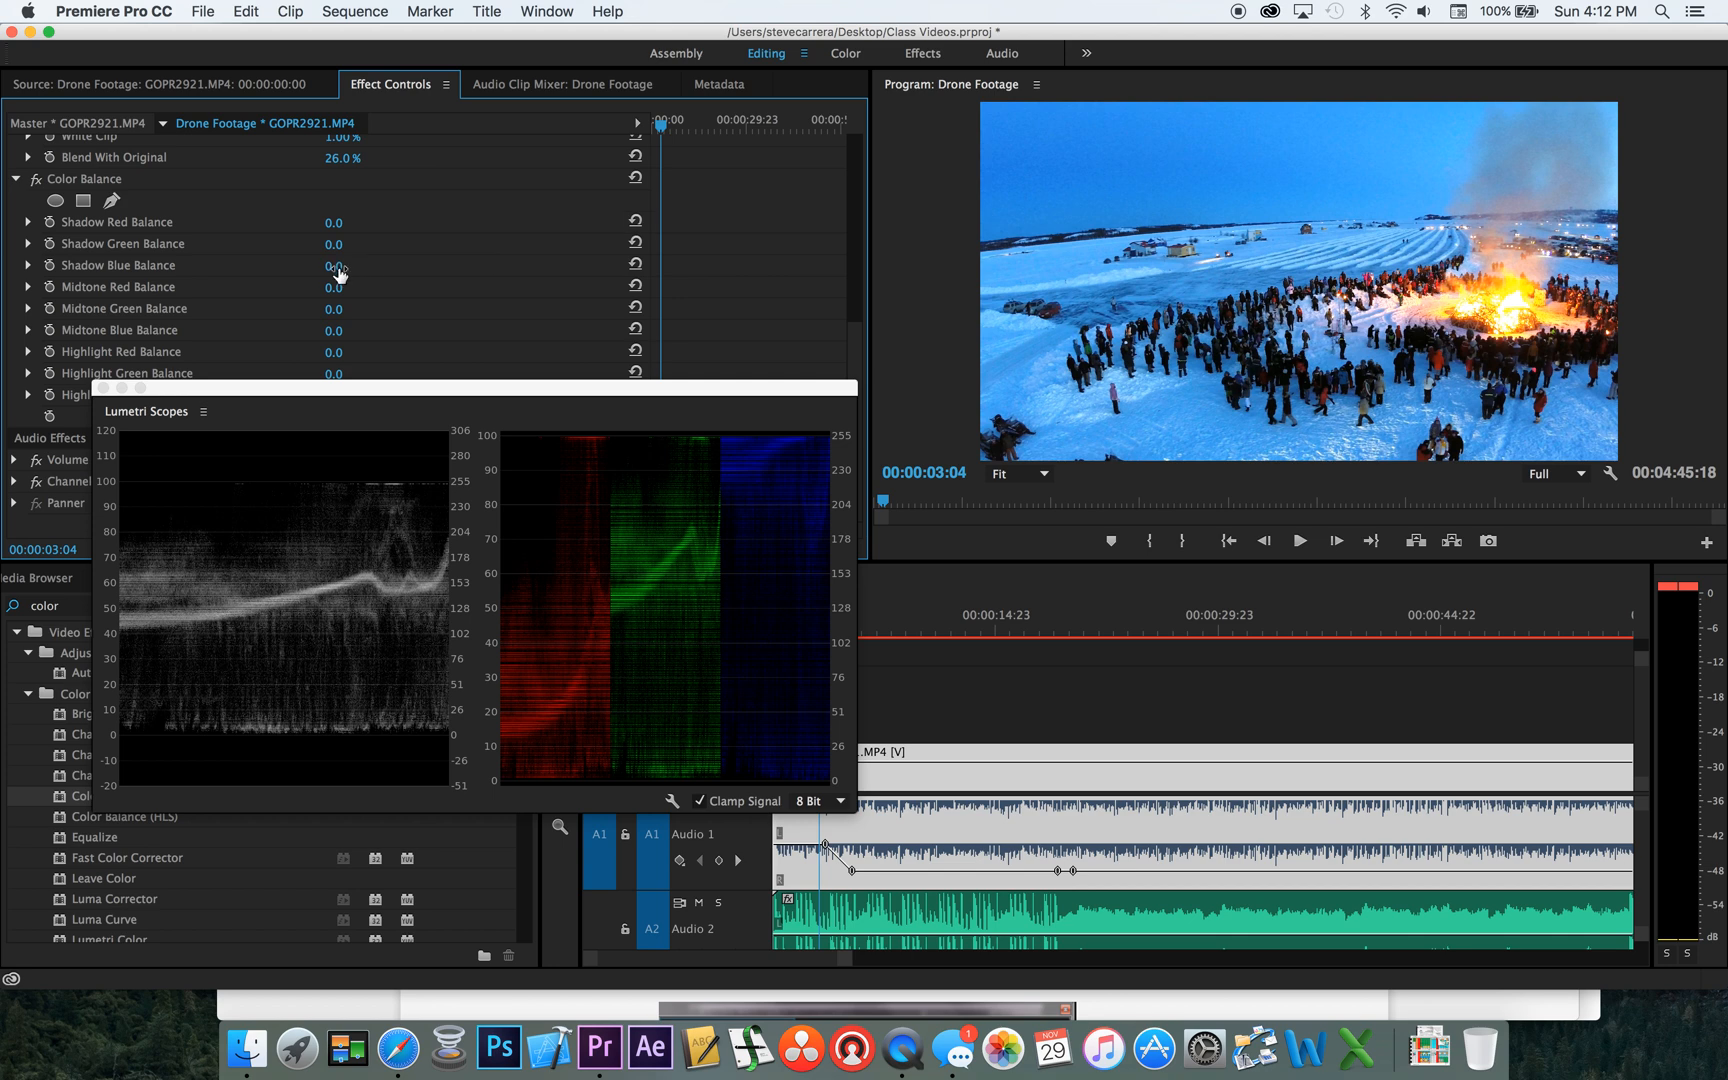
Test Shadow Green Balance at 99.0, reset it, and move the scopes to uncover Highlight Blue Balance
drag(347, 244, 437, 244)
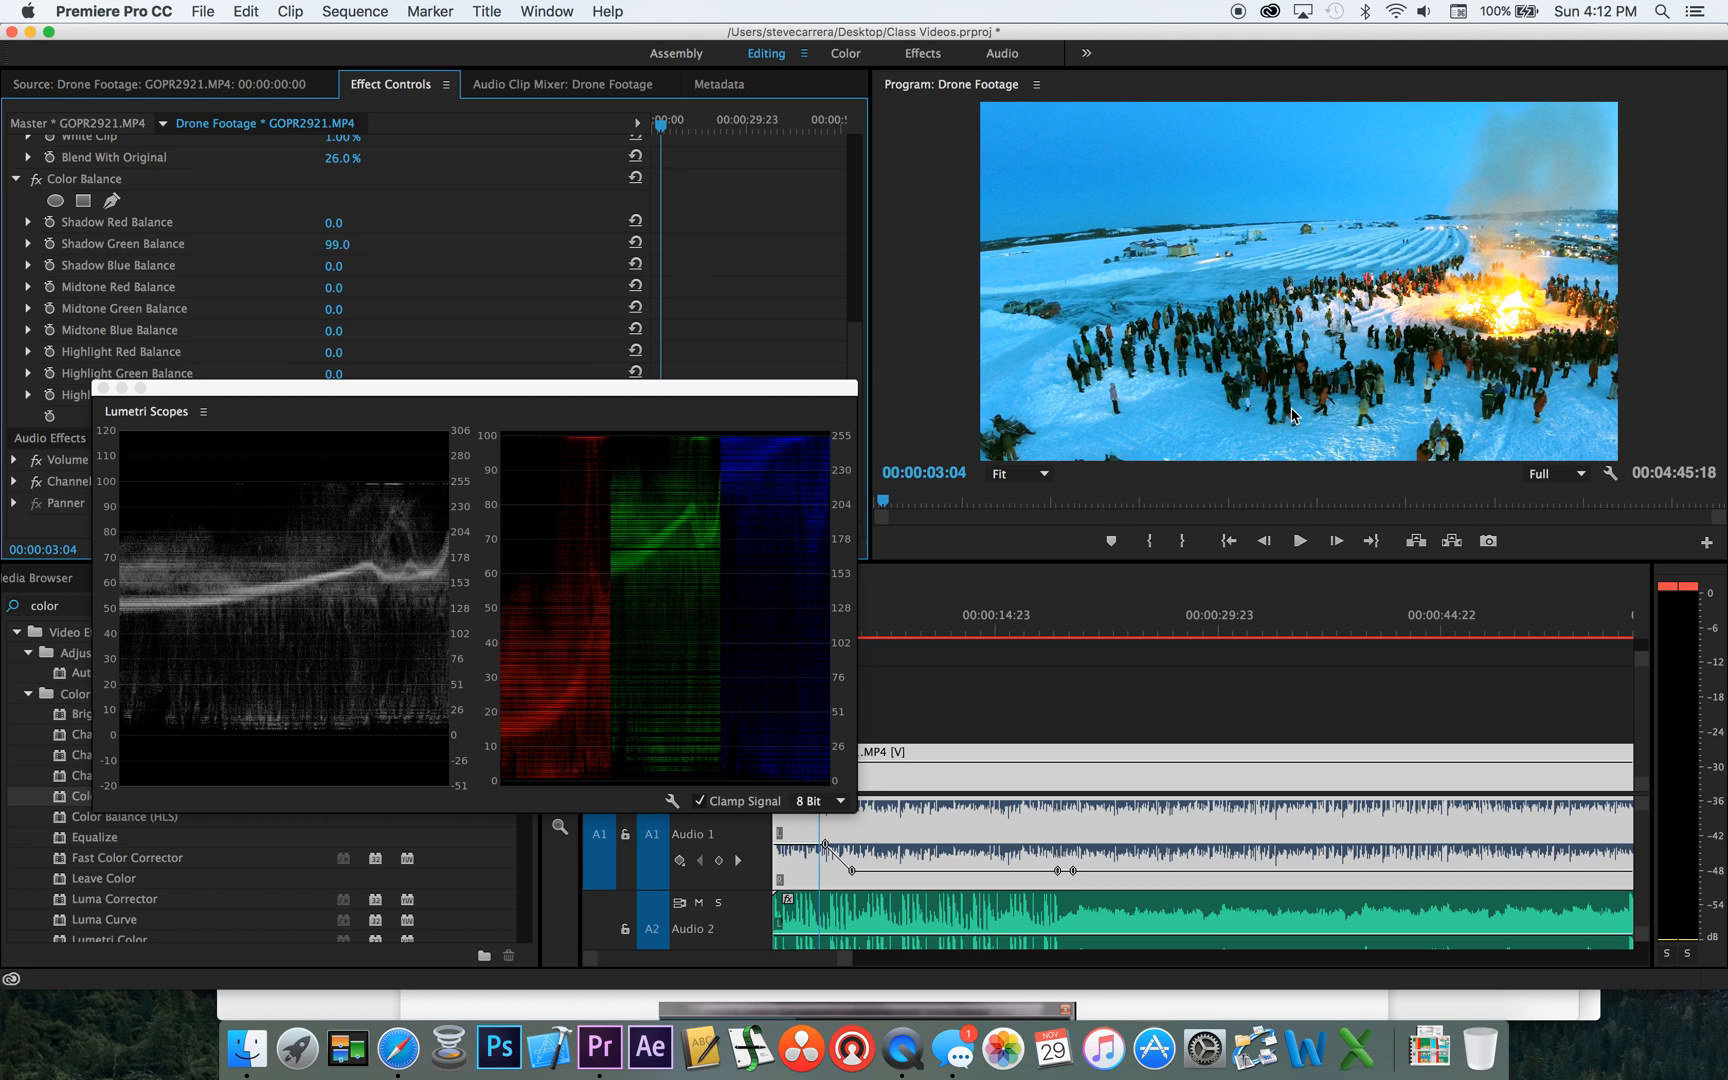
click(635, 242)
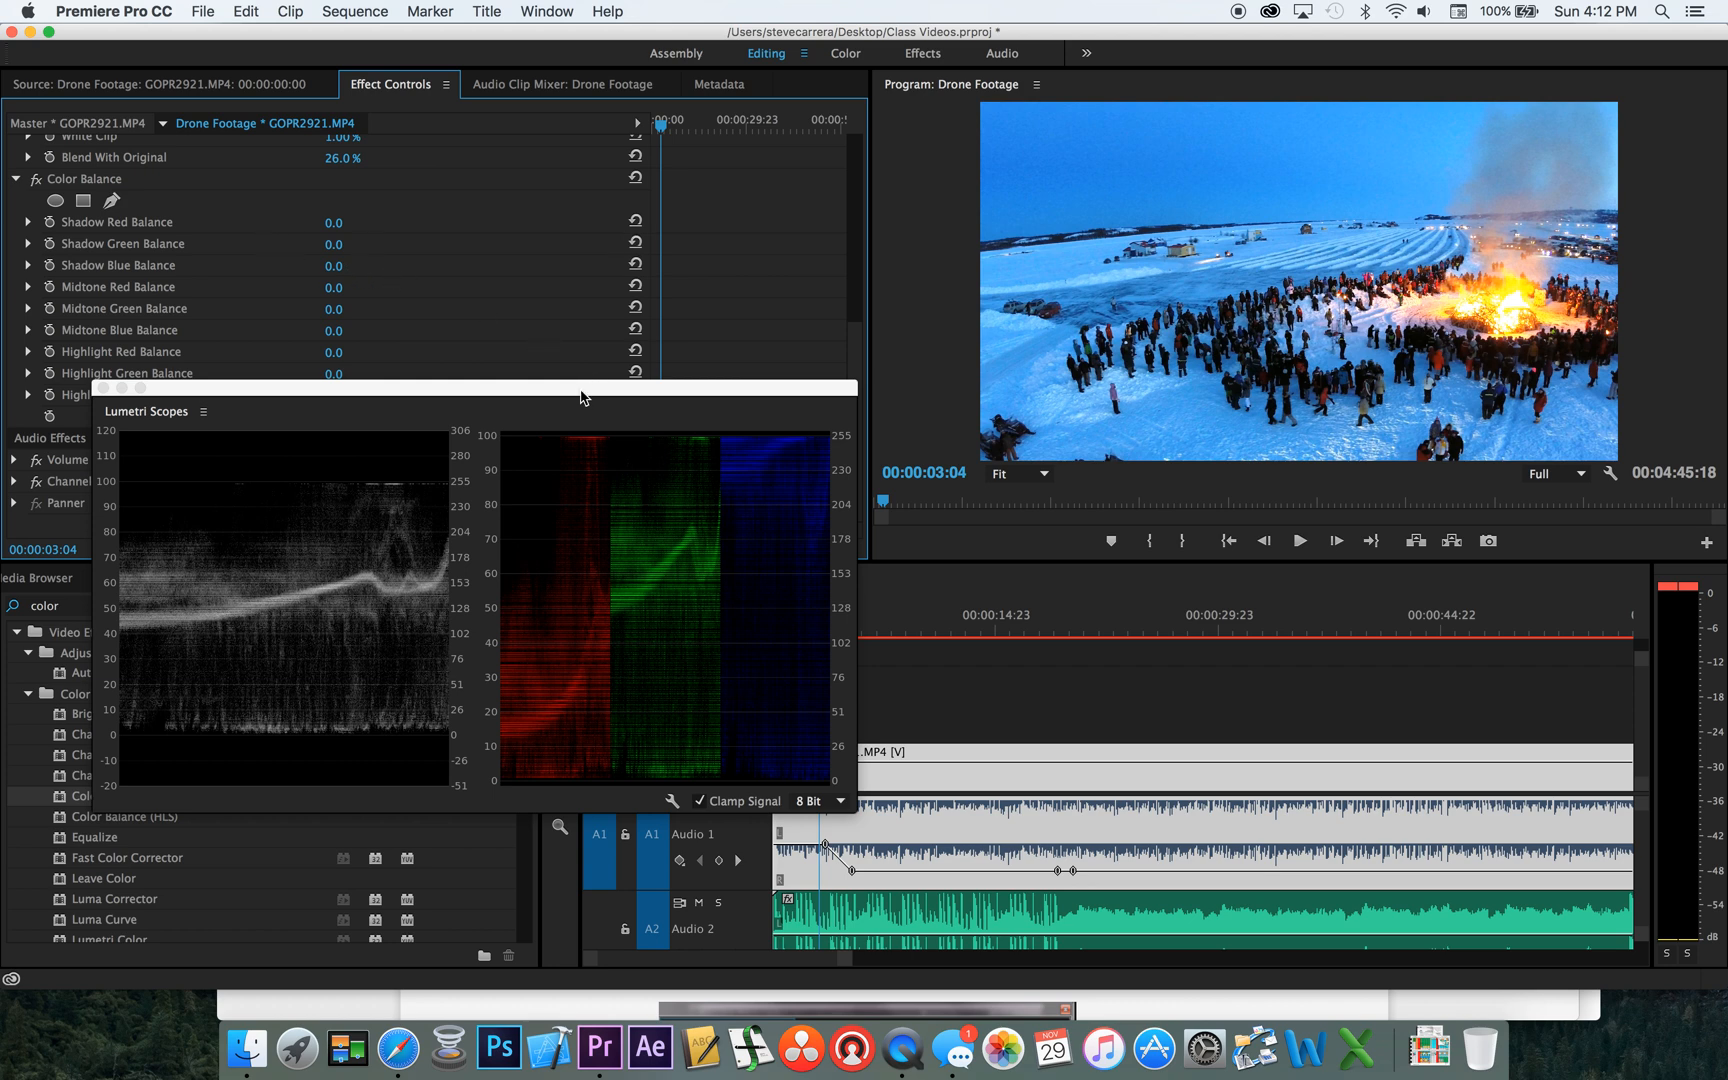
drag(581, 391, 575, 432)
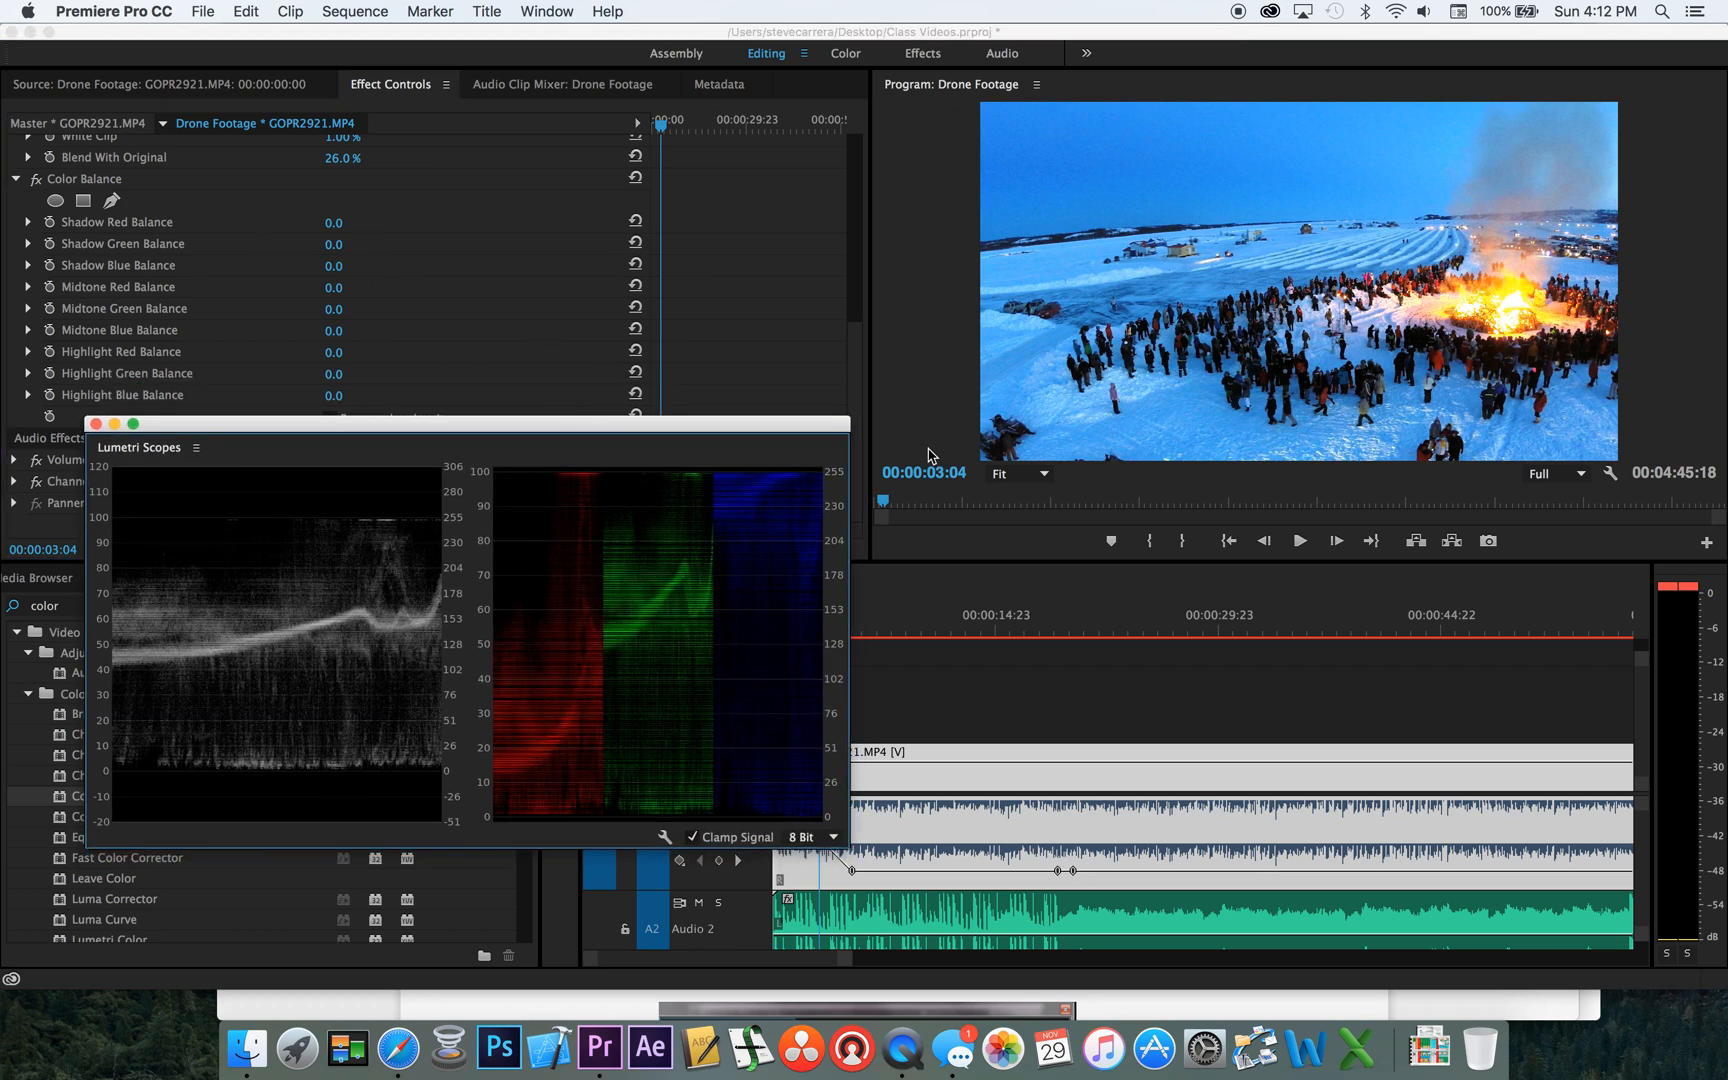